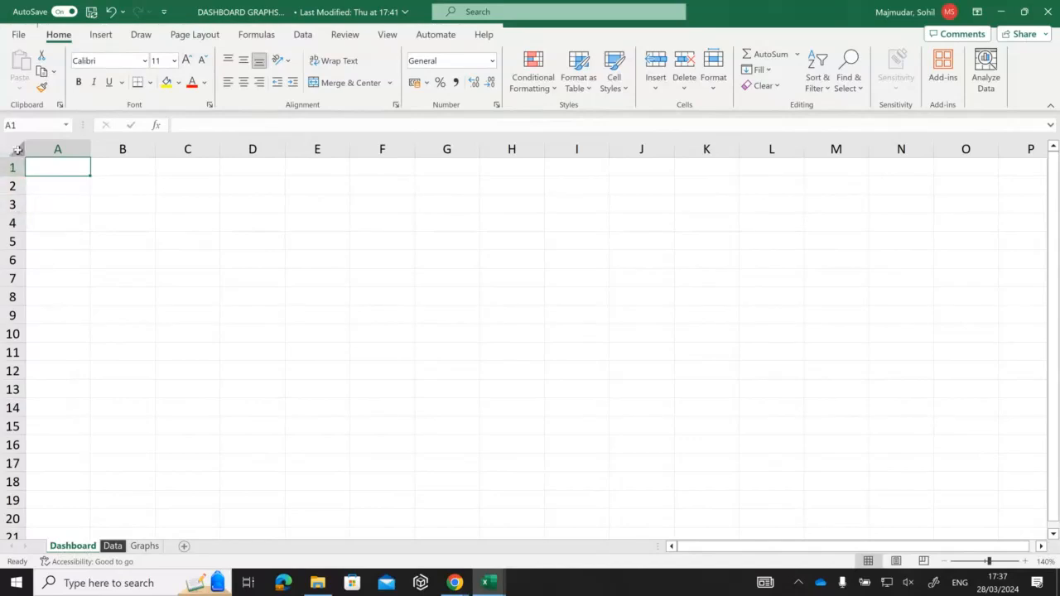
Fill all cells of the Dashboard sheet with the standard purple color.
click(17, 150)
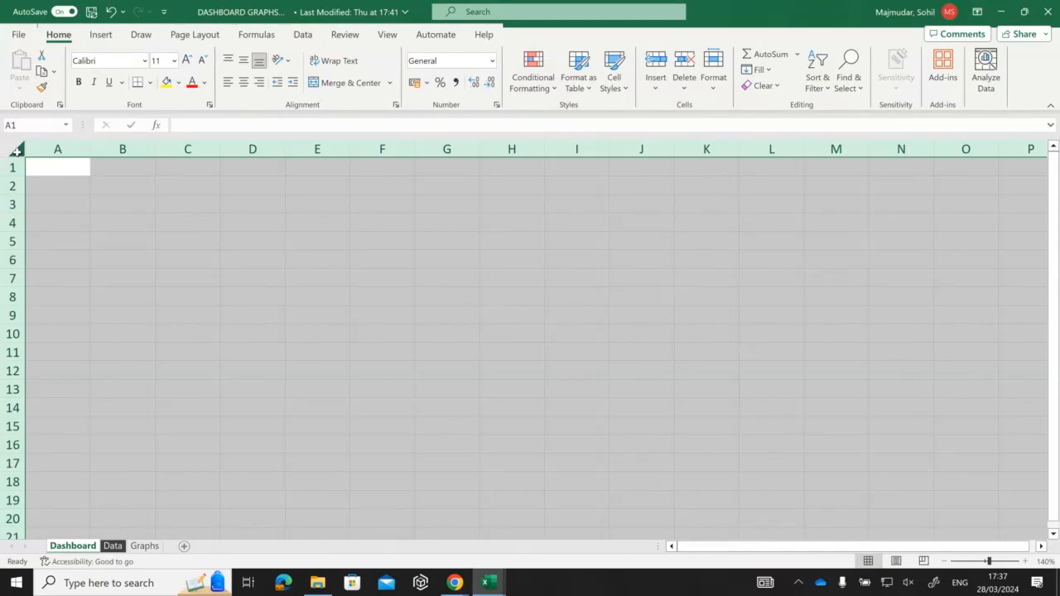
click(178, 83)
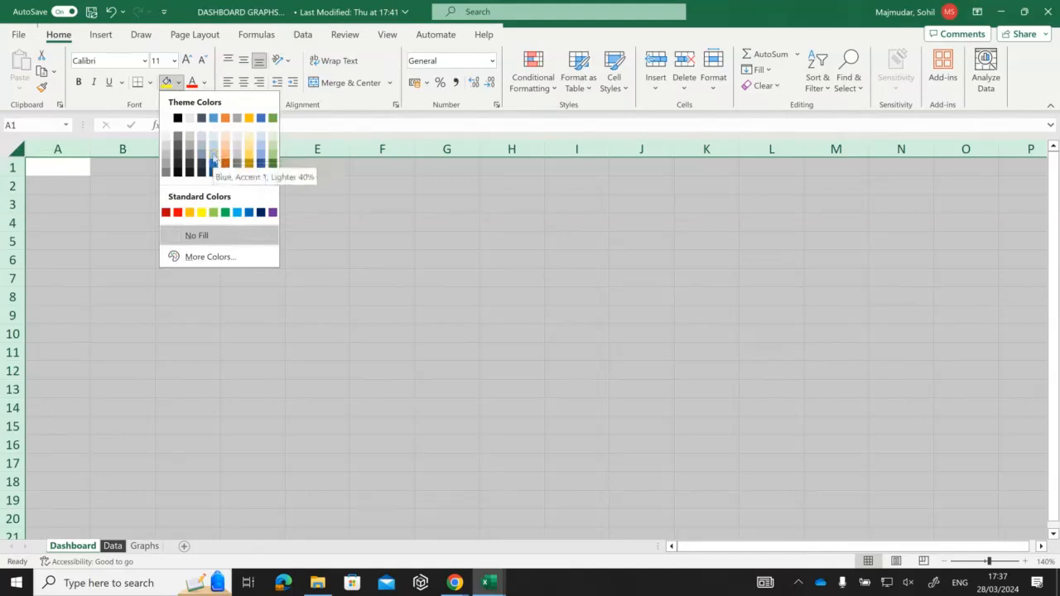
click(275, 213)
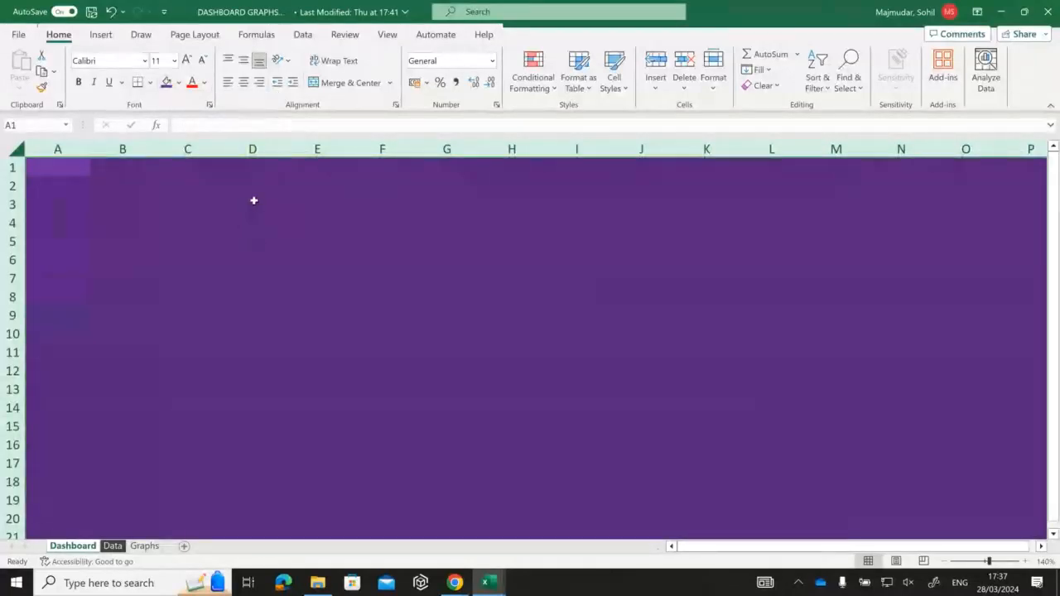
Insert a text box spanning about columns C to M and rows 1 to 7, containing the text DASHBOARD.
click(100, 37)
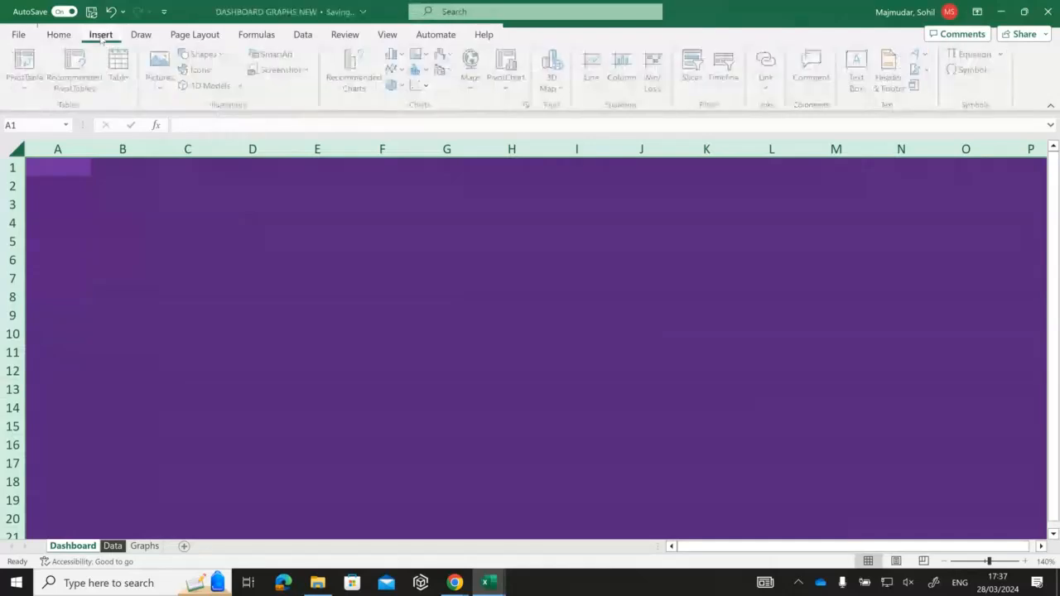
click(857, 73)
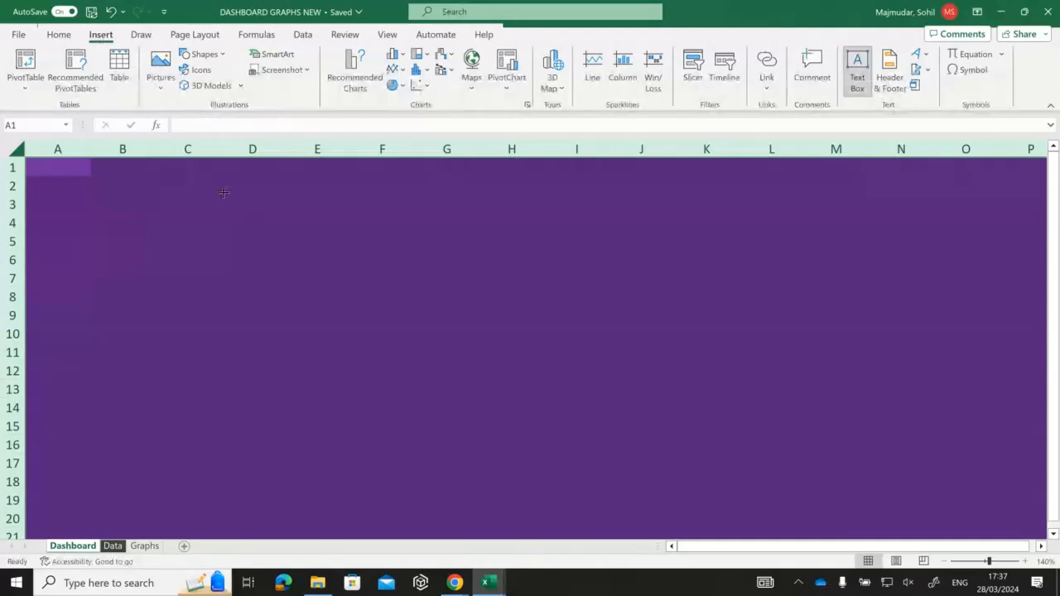
drag(162, 174, 861, 282)
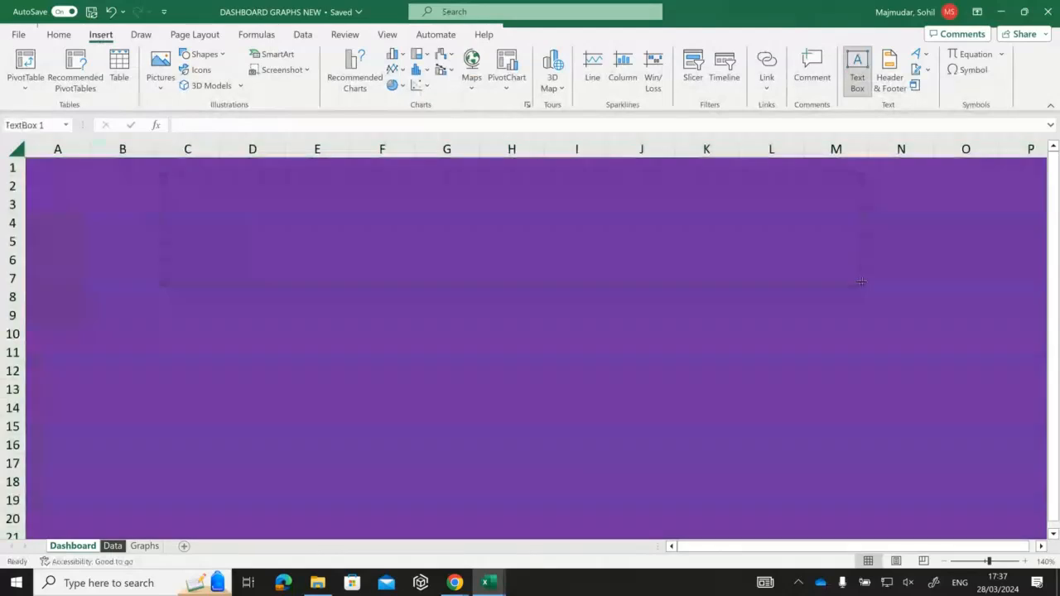
text(DASHB)
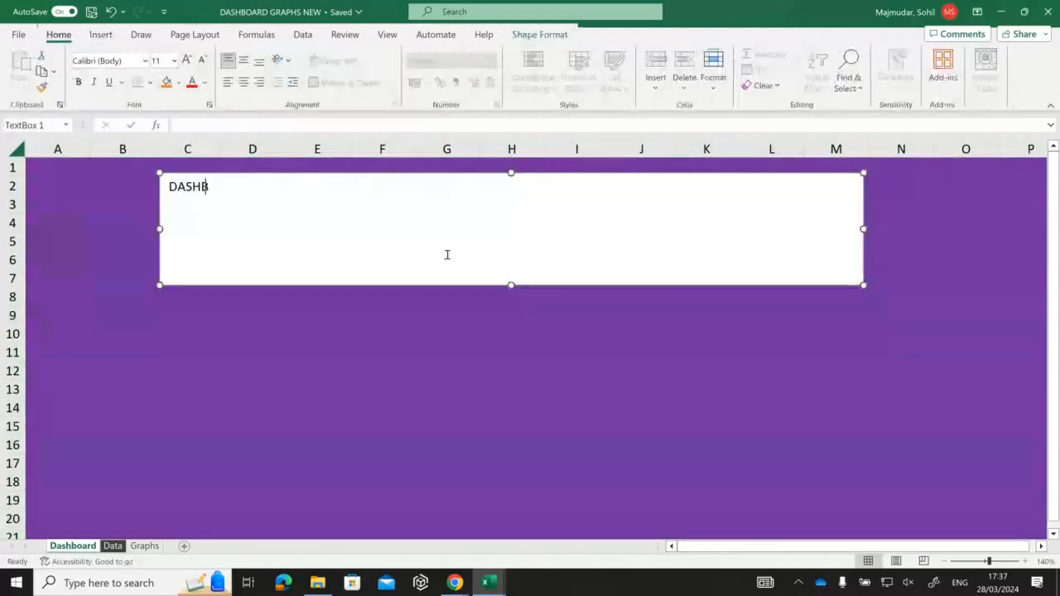
text(OARD)
Center the DASHBOARD text in its text box and set its font size to 24.
key(Left)
key(Left)
key(Left)
key(Left)
key(Left)
key(Left)
key(Left)
key(Left)
key(Left)
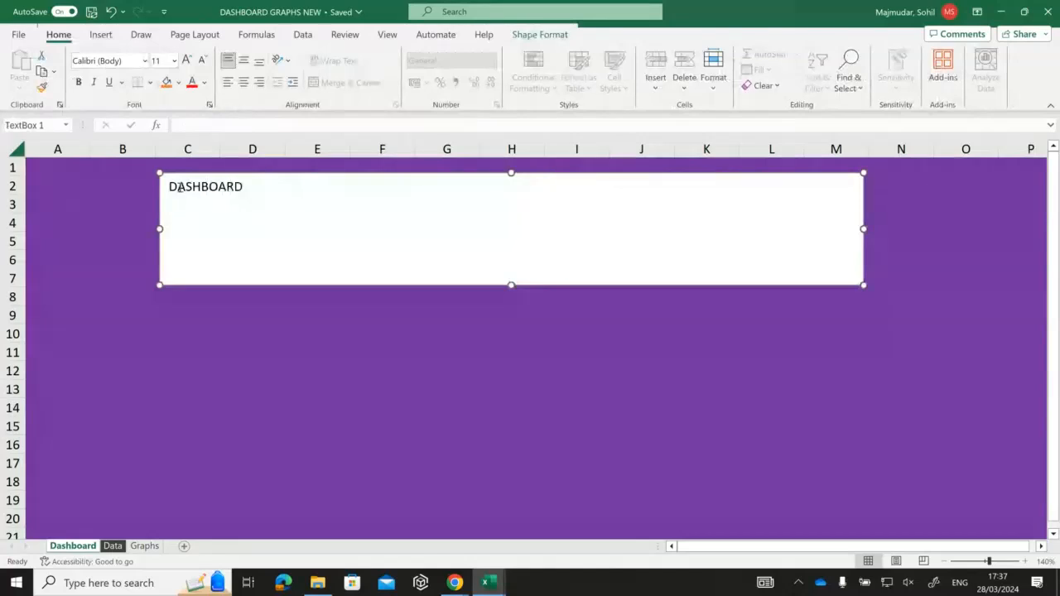
click(242, 83)
drag(476, 186, 550, 189)
click(174, 61)
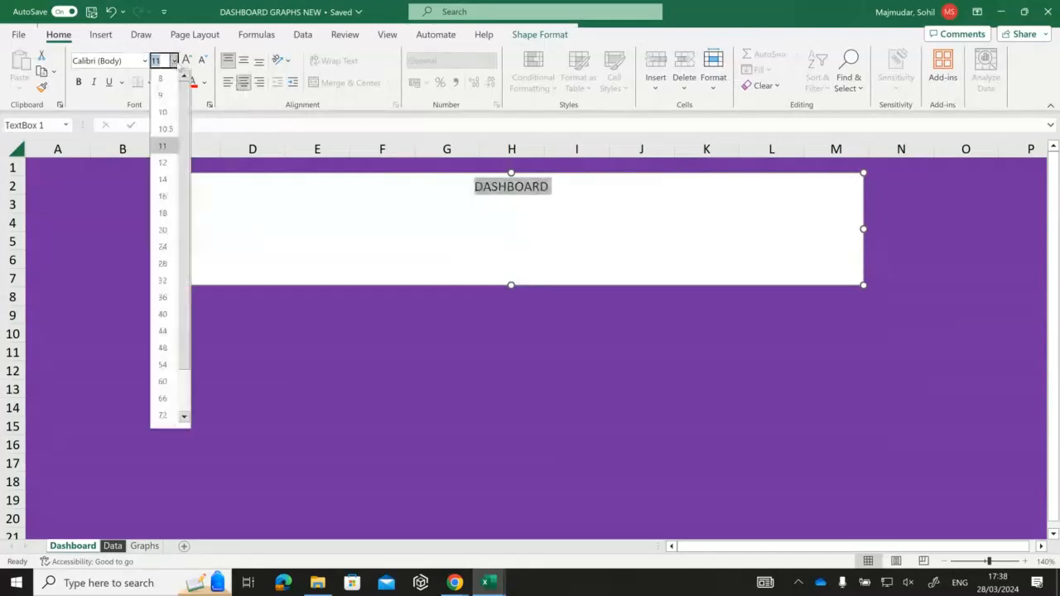
click(163, 246)
click(360, 339)
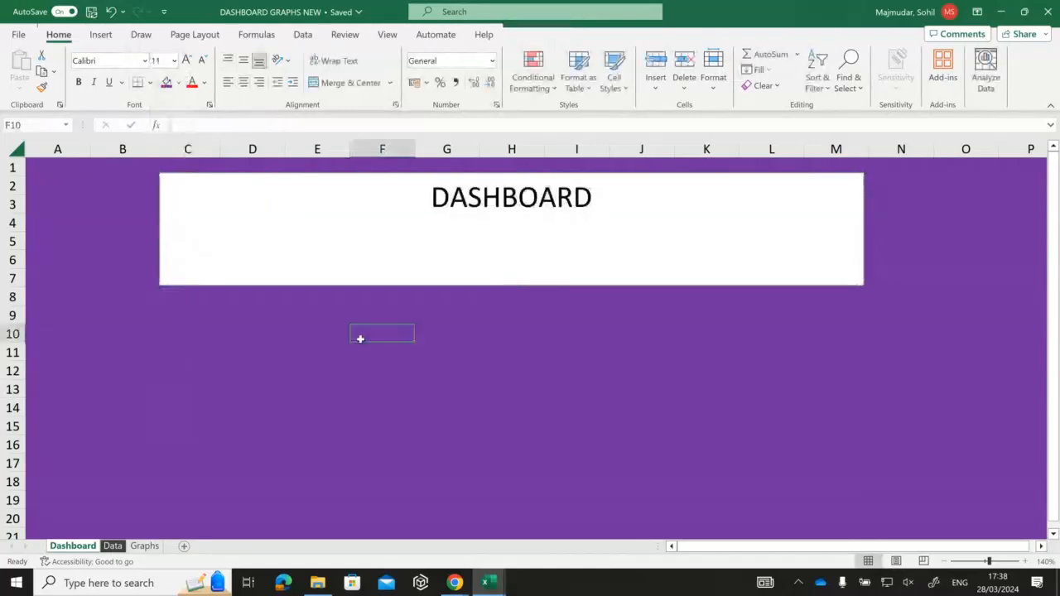
Shrink the DASHBOARD text box to about four rows high and reposition it to span roughly columns D to M.
click(161, 282)
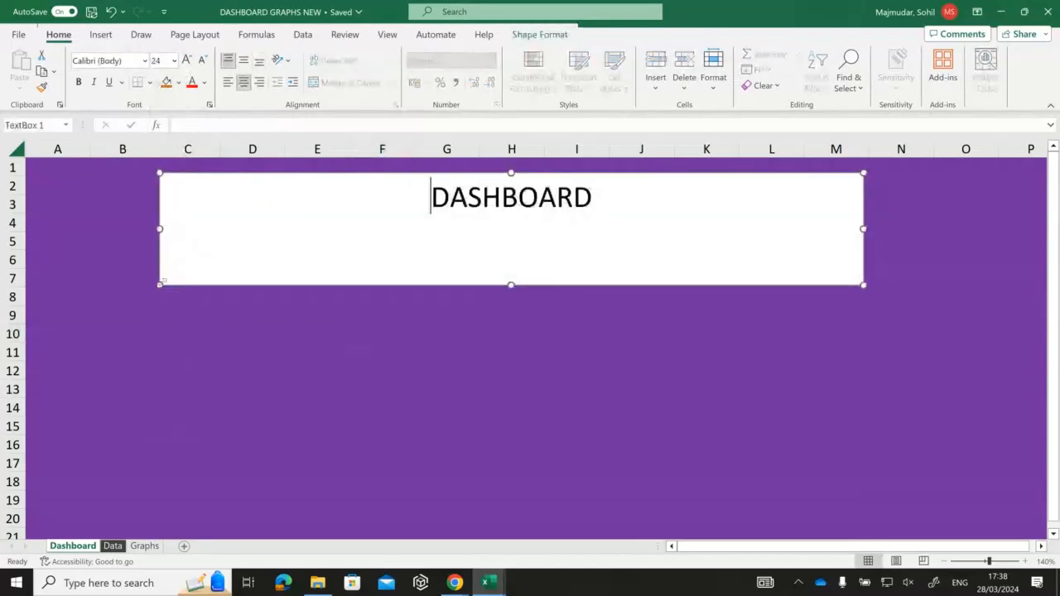
drag(162, 283, 244, 227)
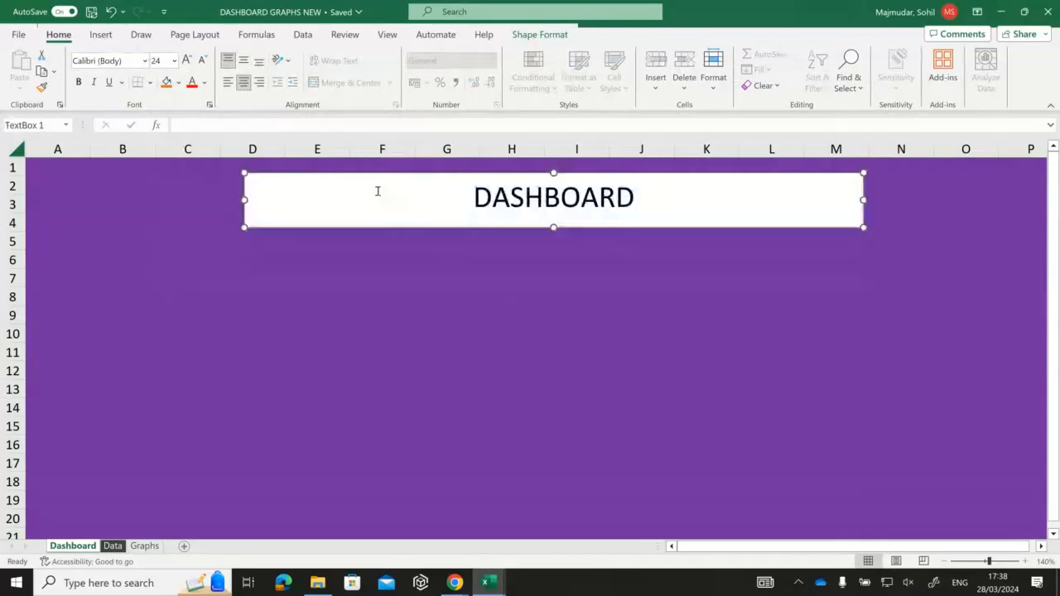
drag(377, 173, 349, 173)
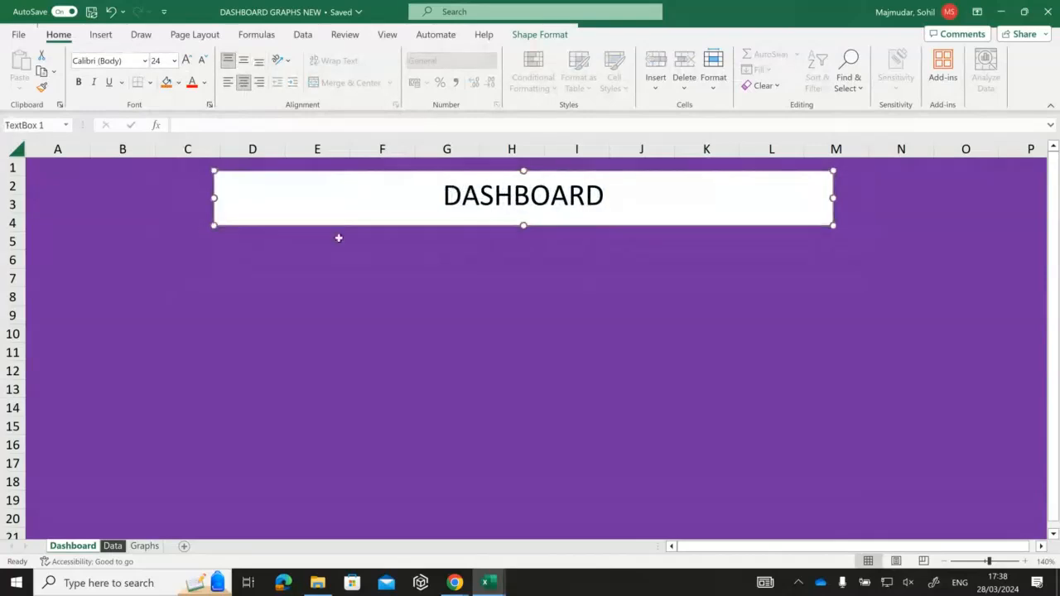
click(350, 325)
click(229, 258)
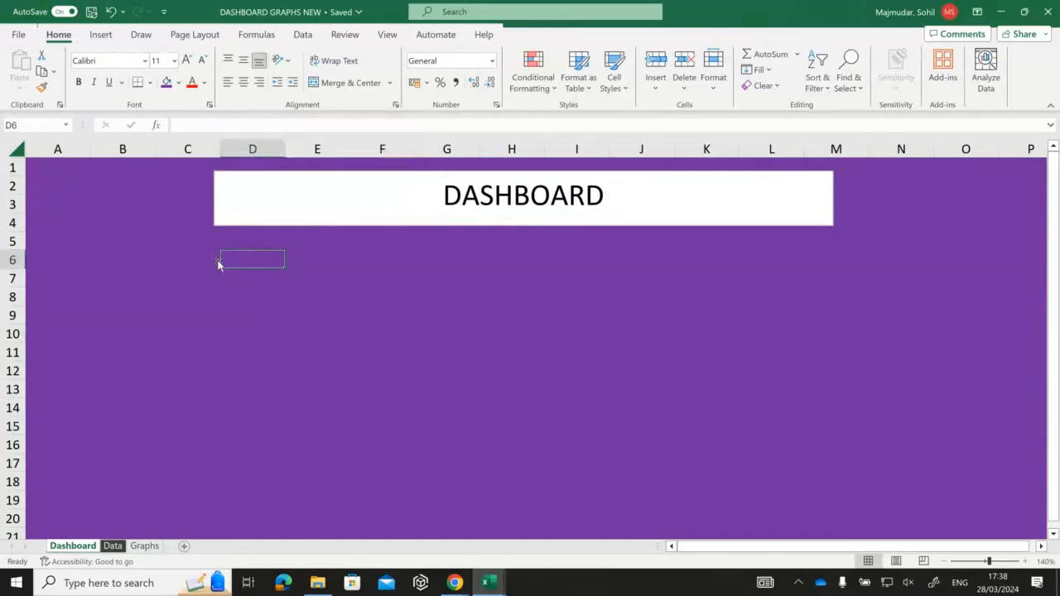
click(268, 206)
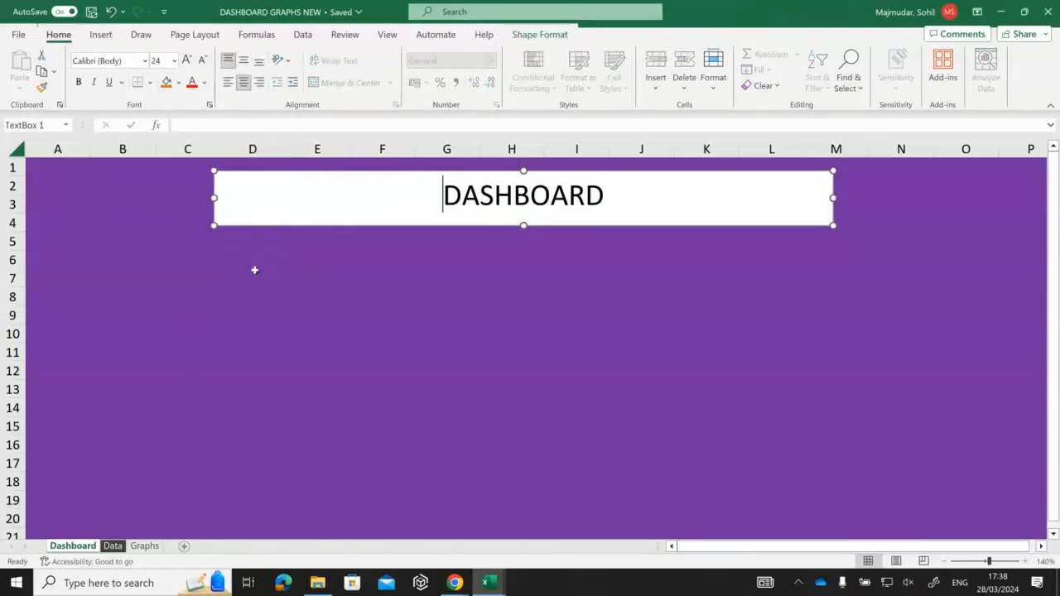
Go to the Data sheet and select cell A4, the first Sales Year value in the order table.
click(146, 546)
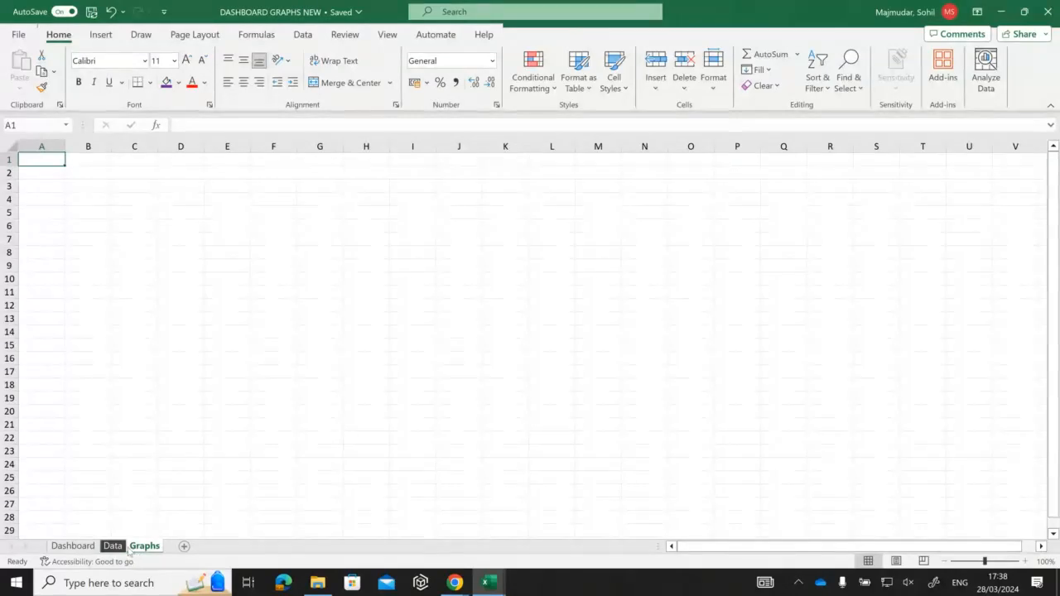
click(116, 547)
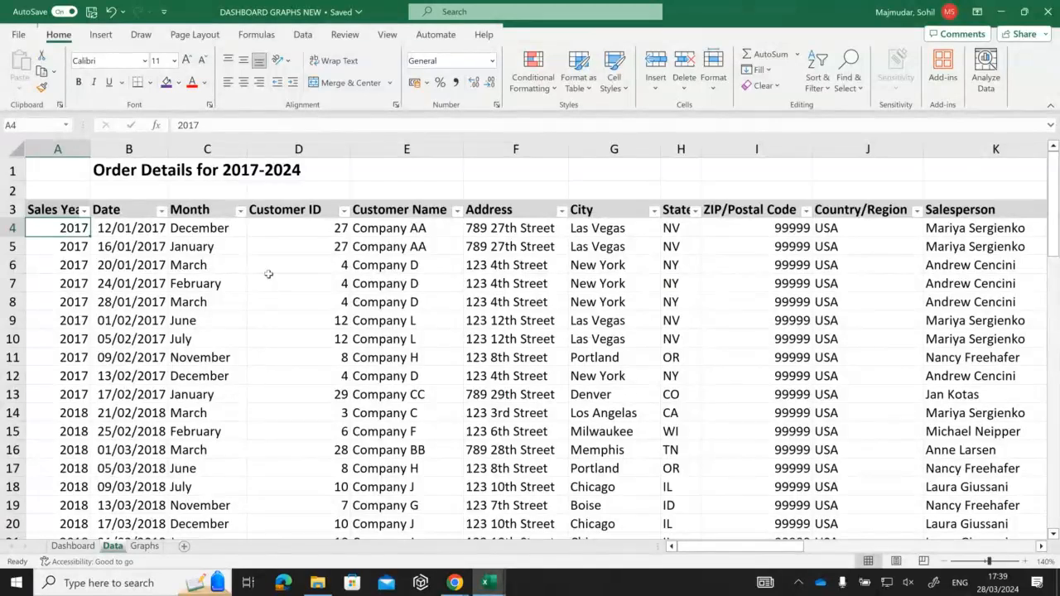
click(304, 35)
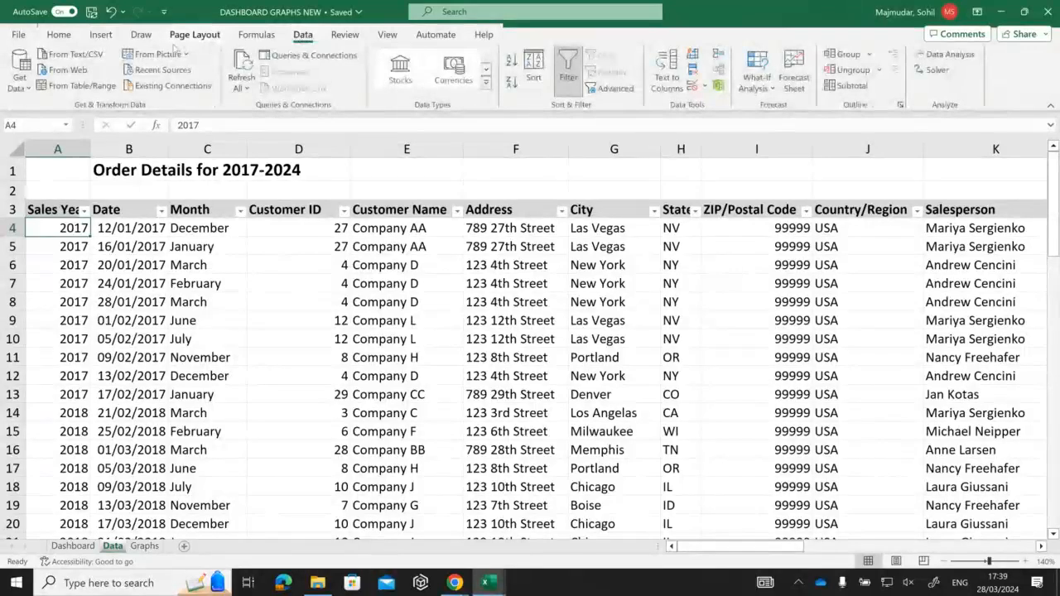
click(100, 35)
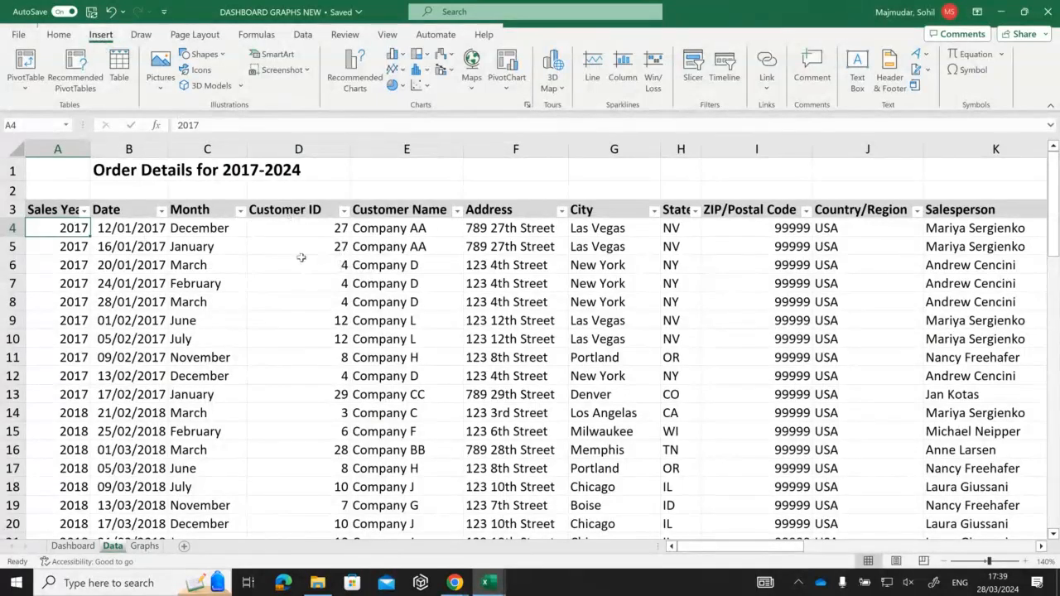
click(202, 265)
click(74, 258)
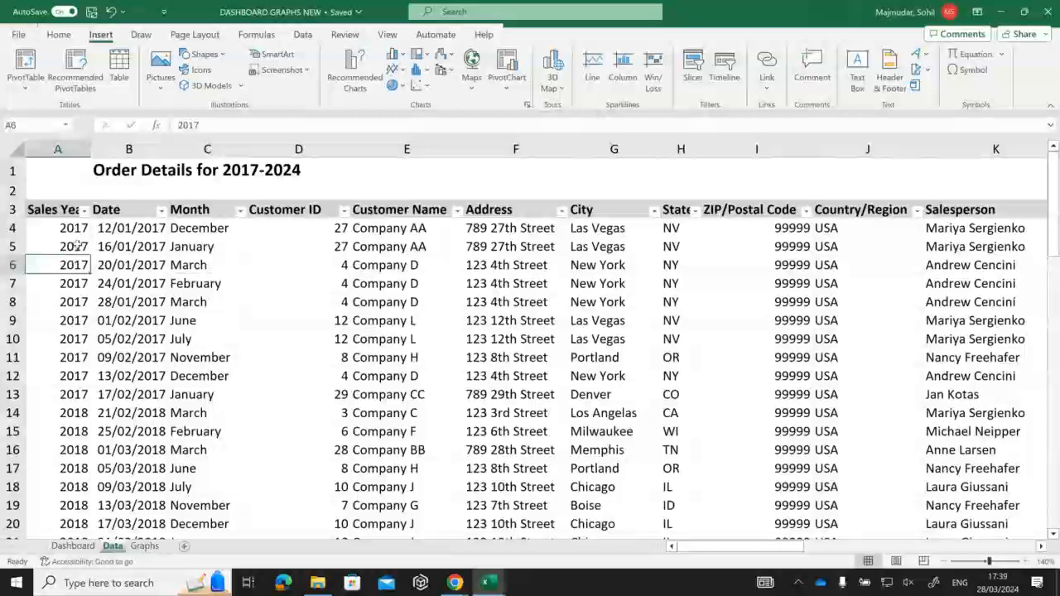
click(432, 167)
click(68, 231)
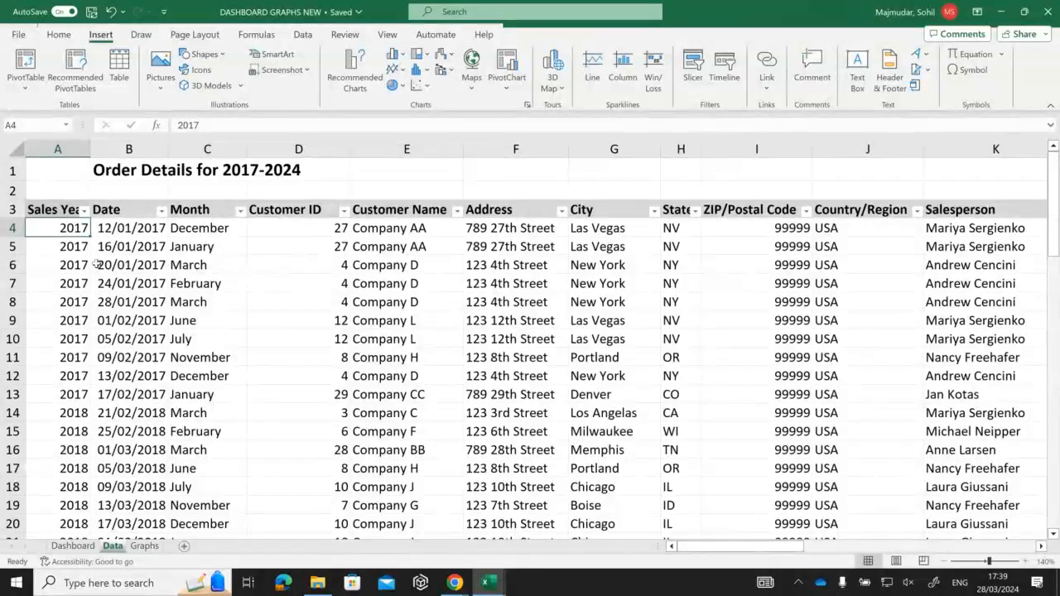
click(24, 87)
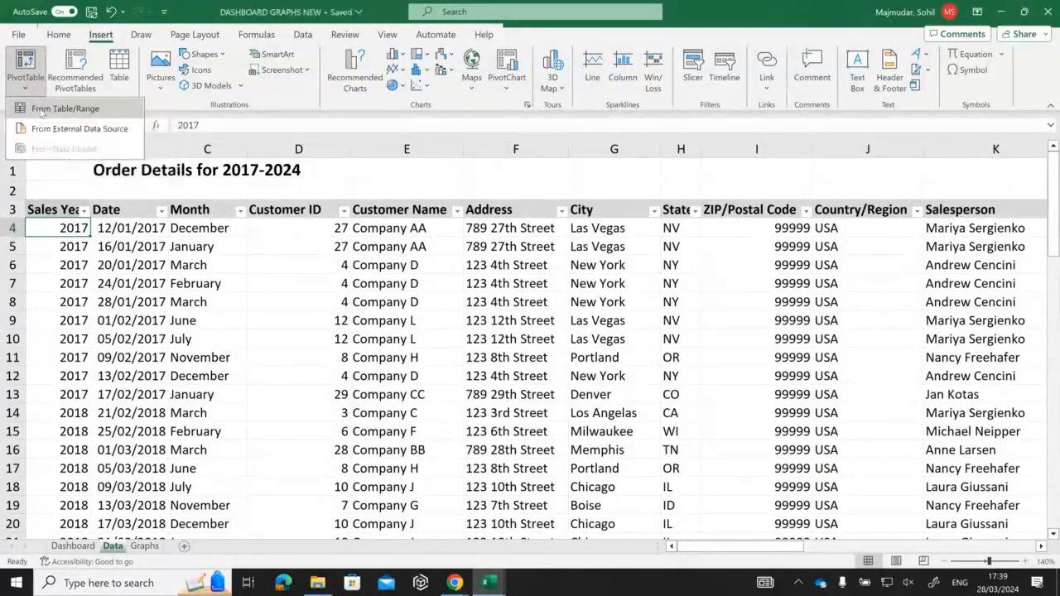
click(39, 110)
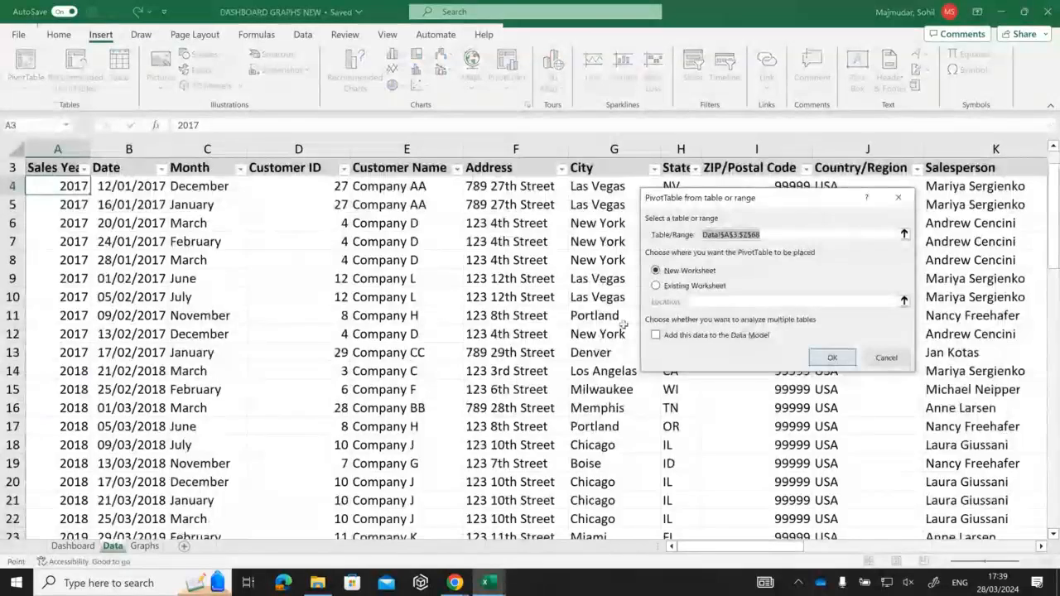
drag(742, 198, 500, 188)
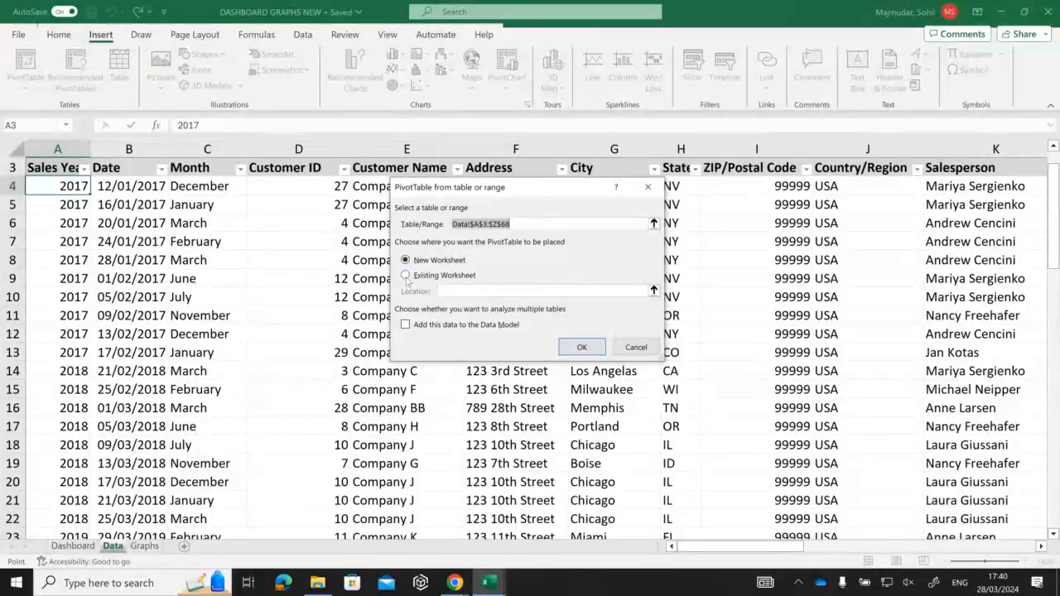
click(406, 278)
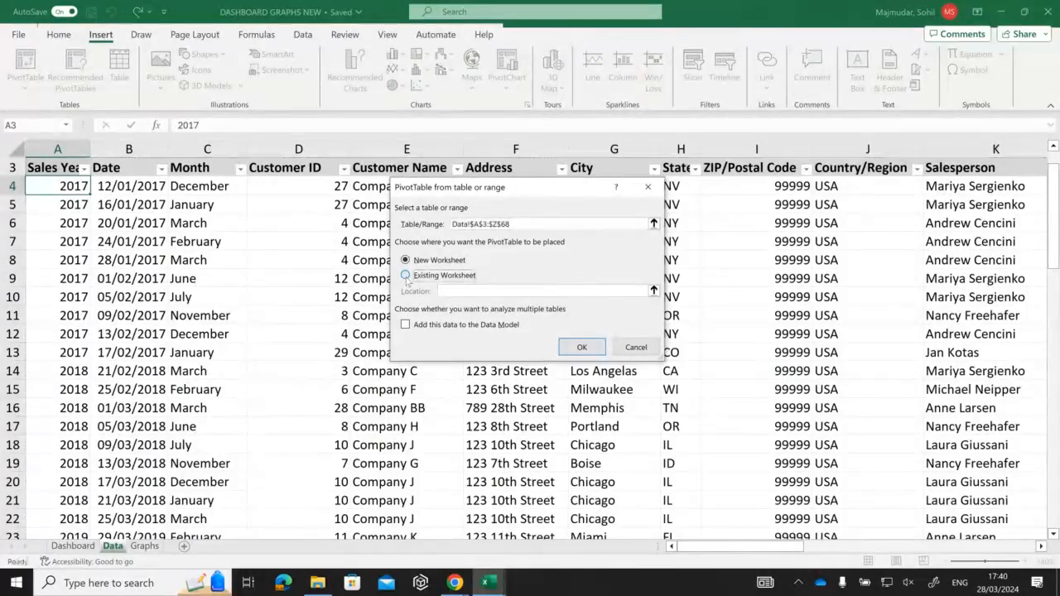
click(406, 277)
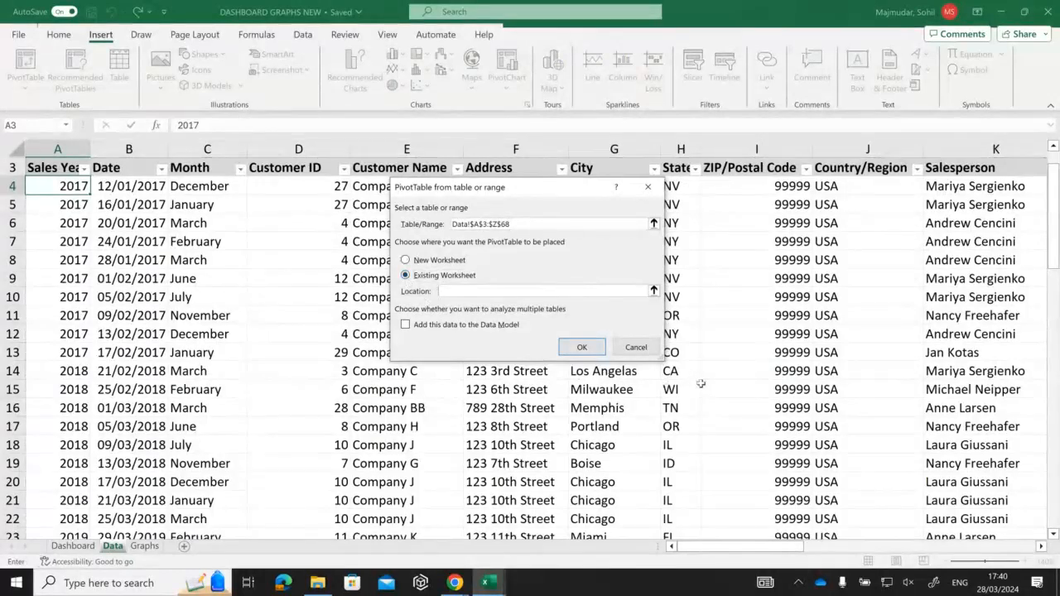
click(641, 346)
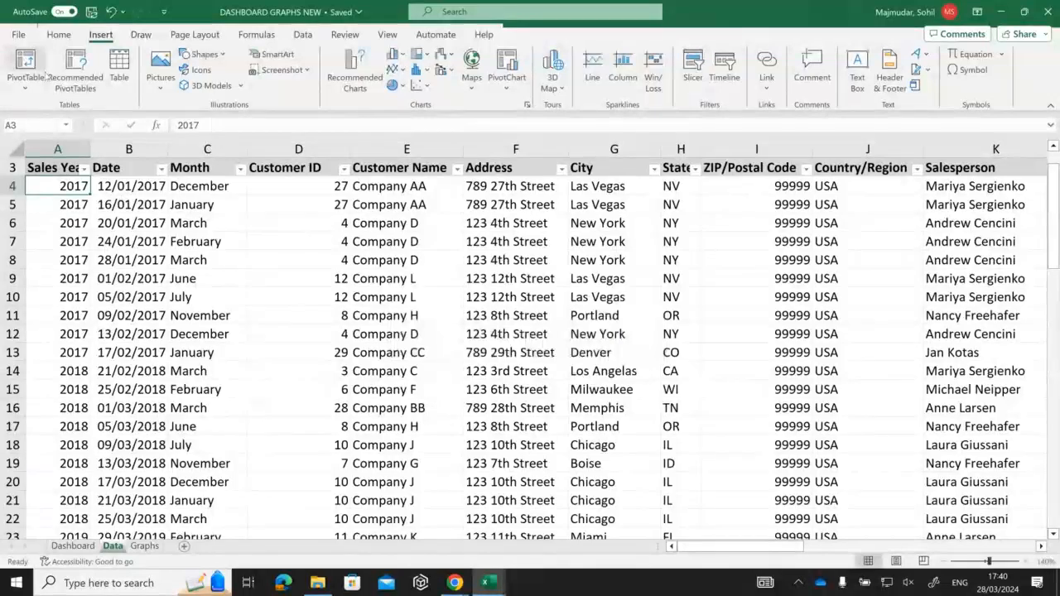
click(33, 88)
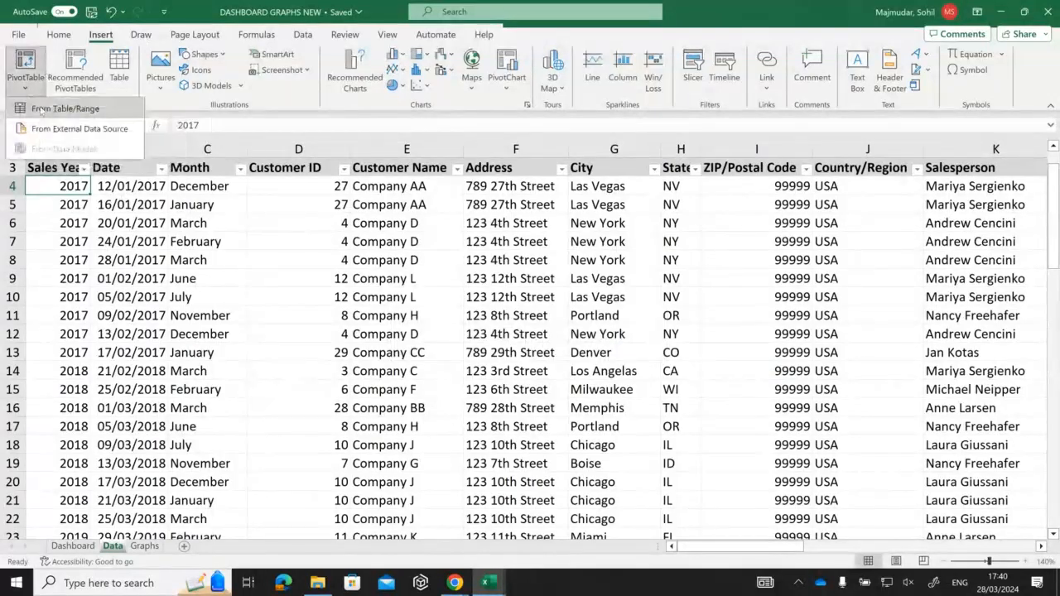
click(40, 109)
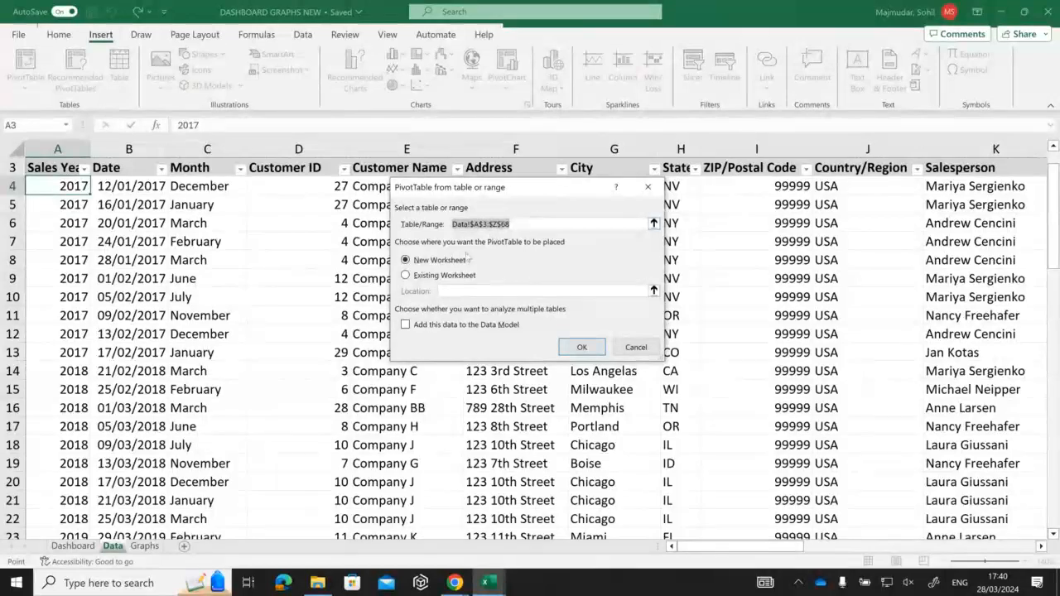
click(405, 276)
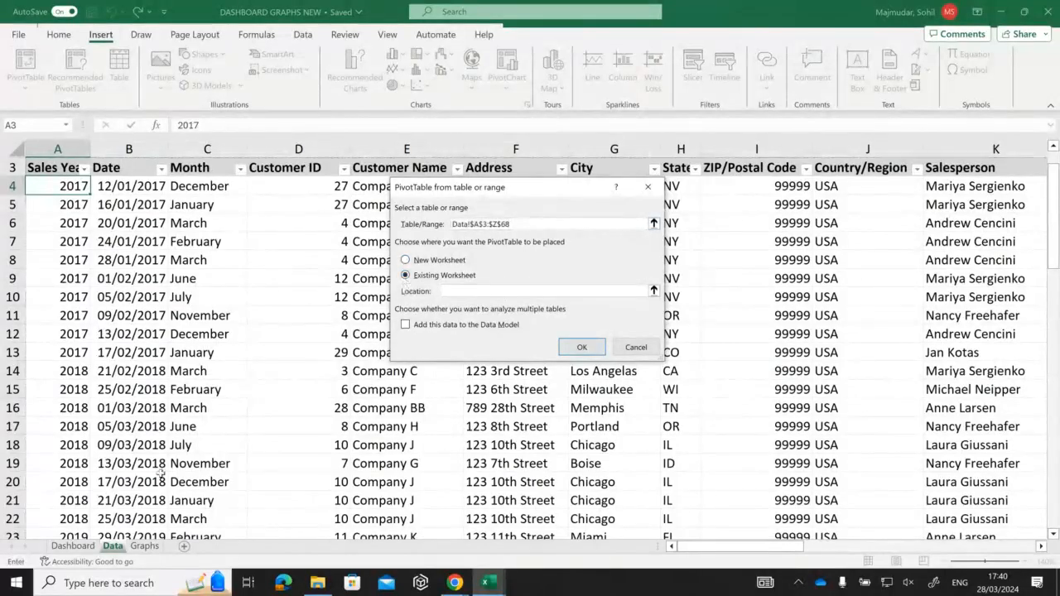
click(152, 549)
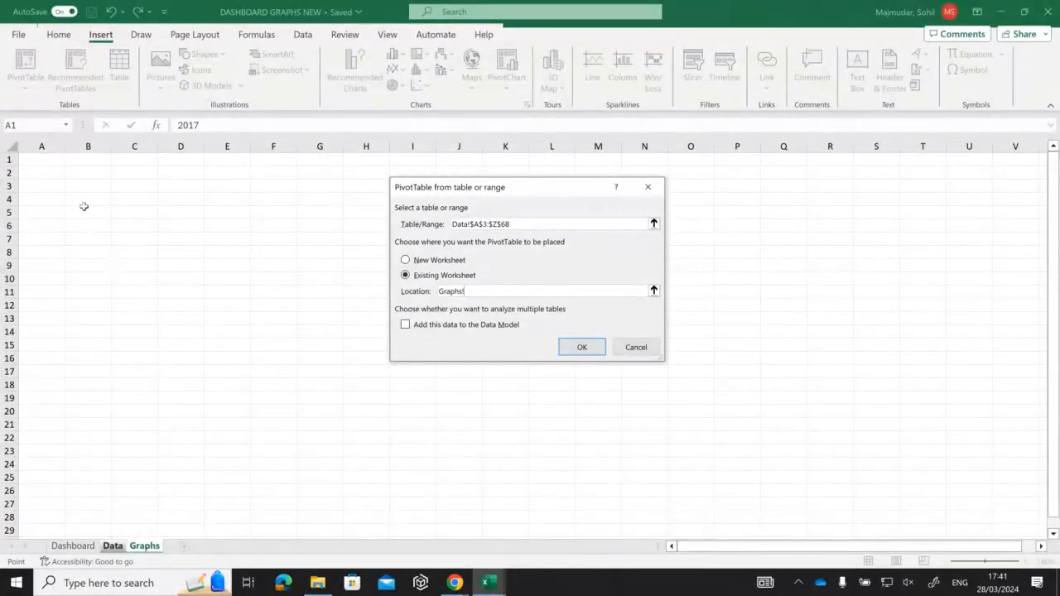
click(51, 163)
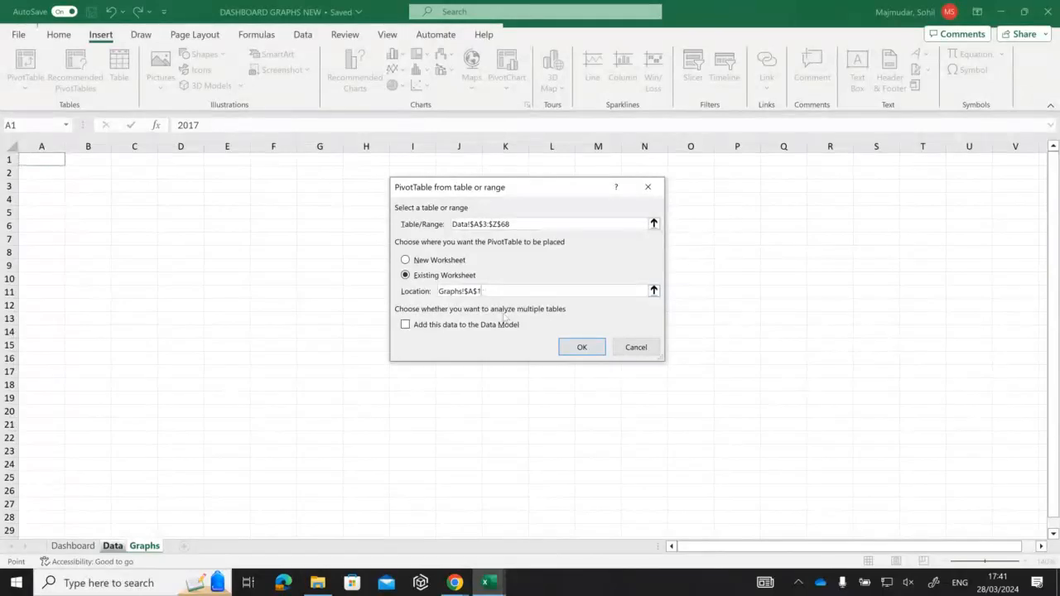
click(636, 348)
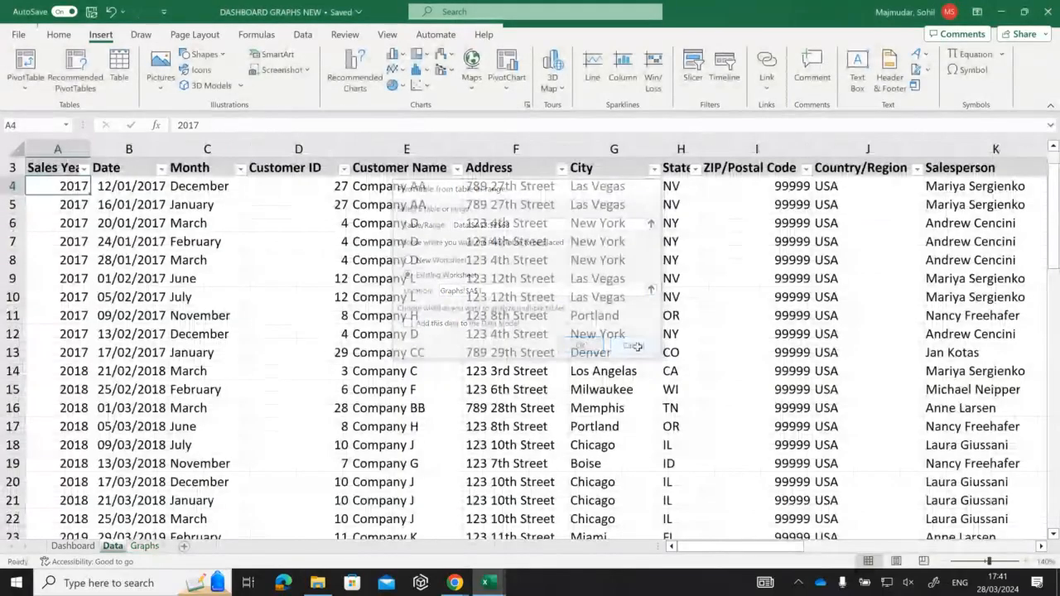
Create a PivotTable from the range Data!$A$3:$Z$68, placed on the existing Graphs worksheet at cell A1.
click(31, 87)
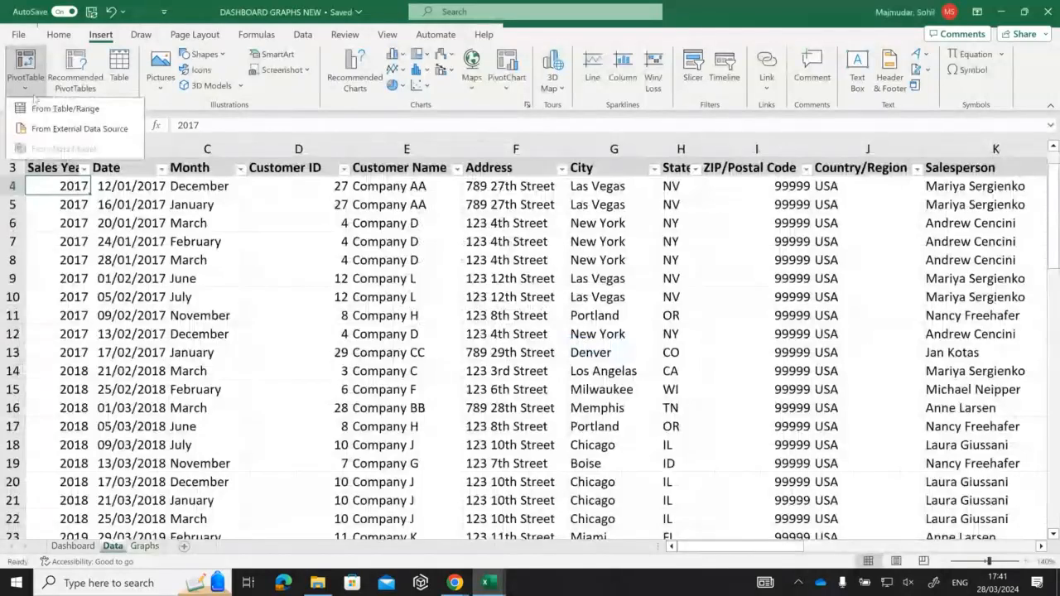
click(52, 109)
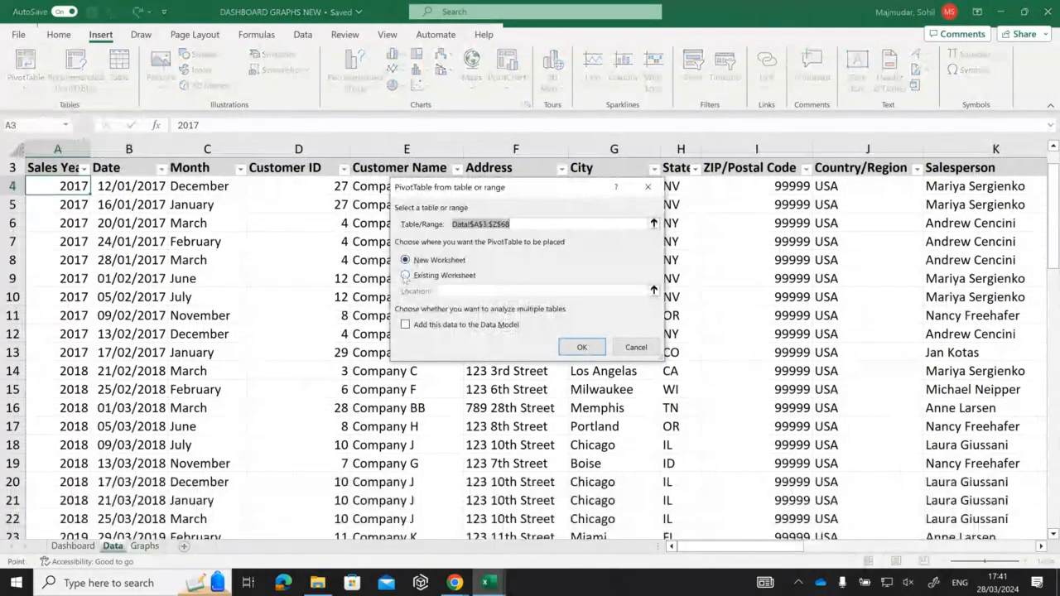
click(405, 276)
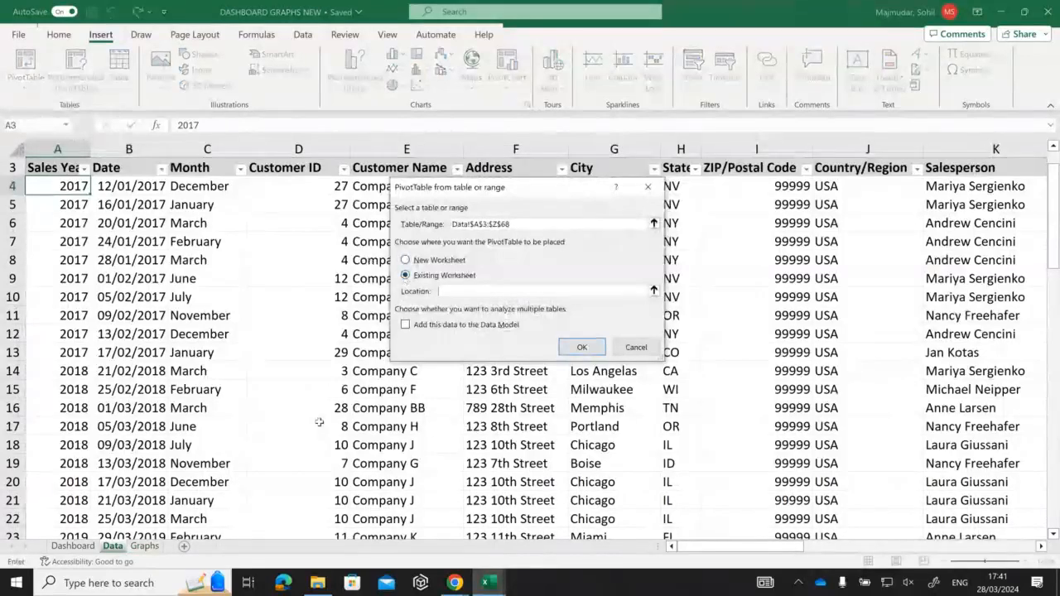
click(142, 547)
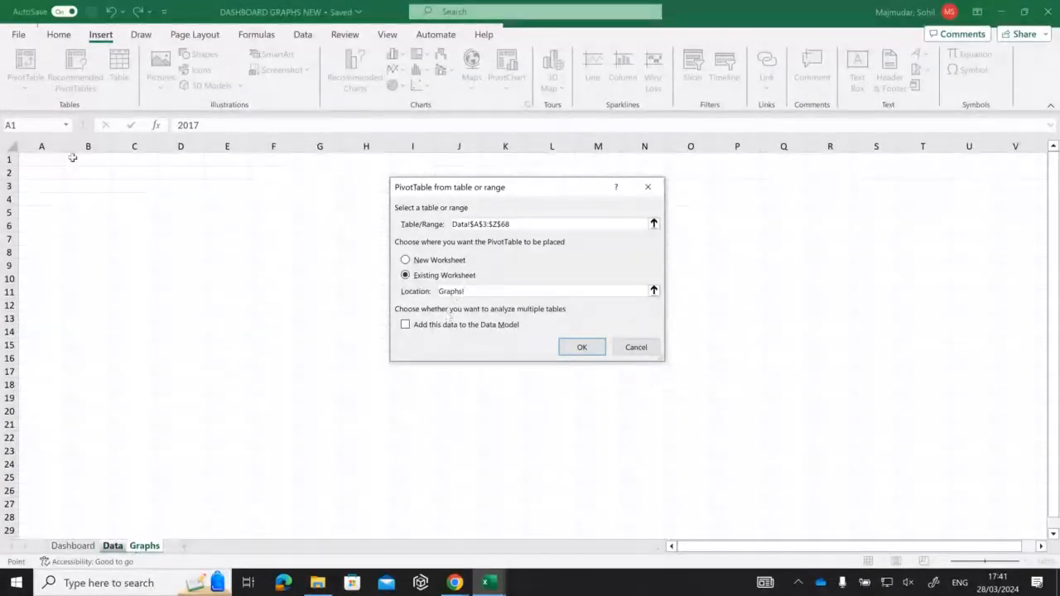
click(47, 159)
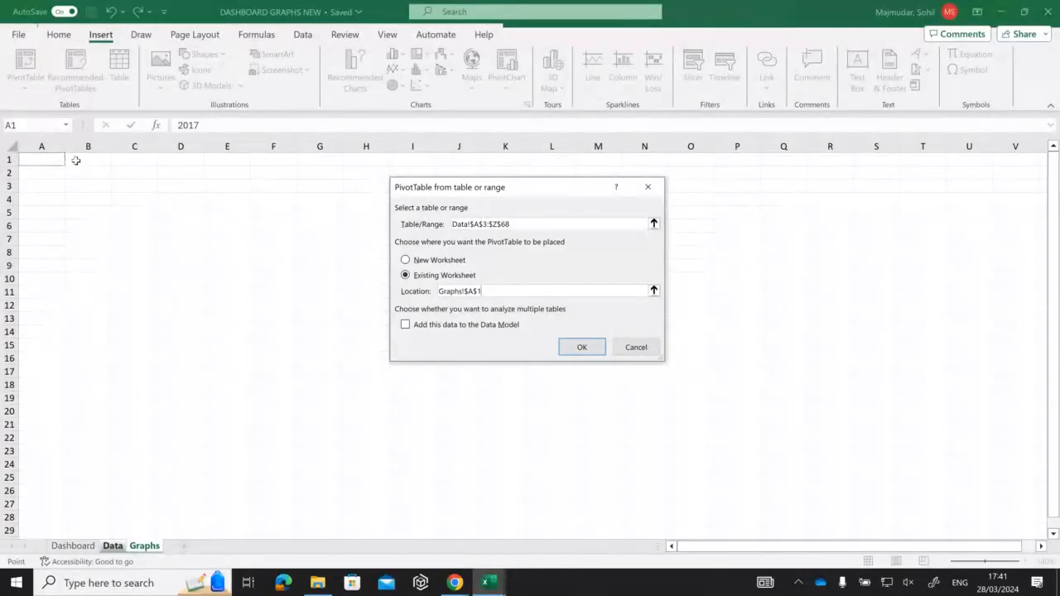
click(567, 349)
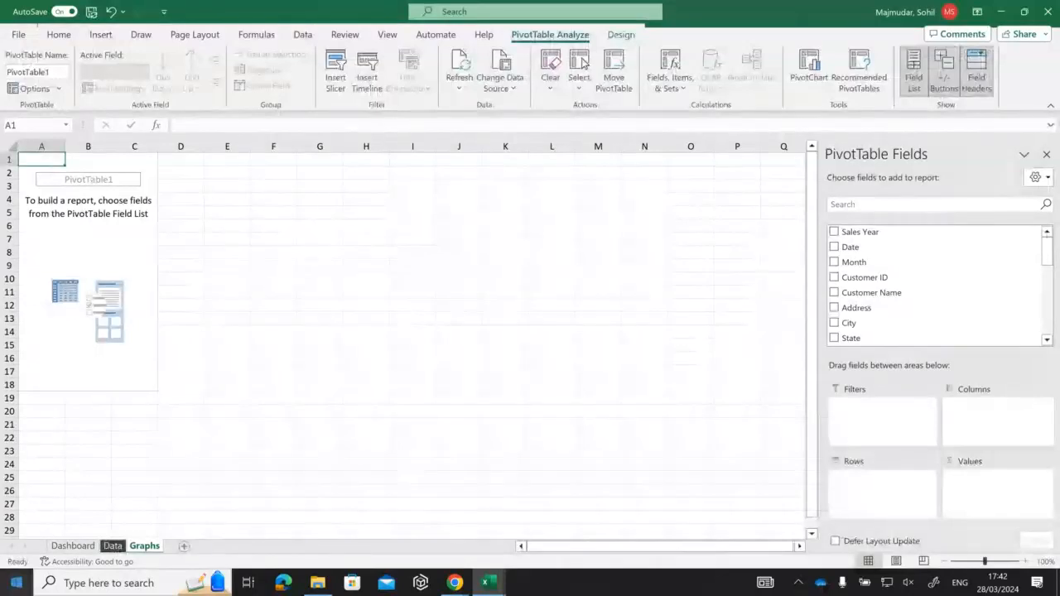
Examine the Sales Year, Date and Customer ID columns on the Data sheet, and return to the Graphs sheet.
click(112, 546)
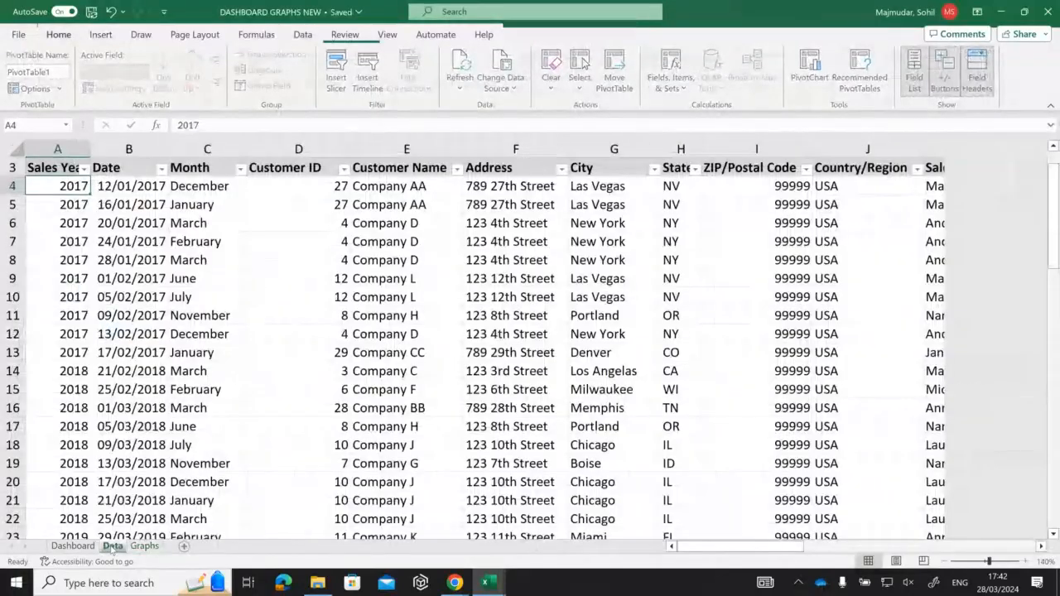
click(58, 149)
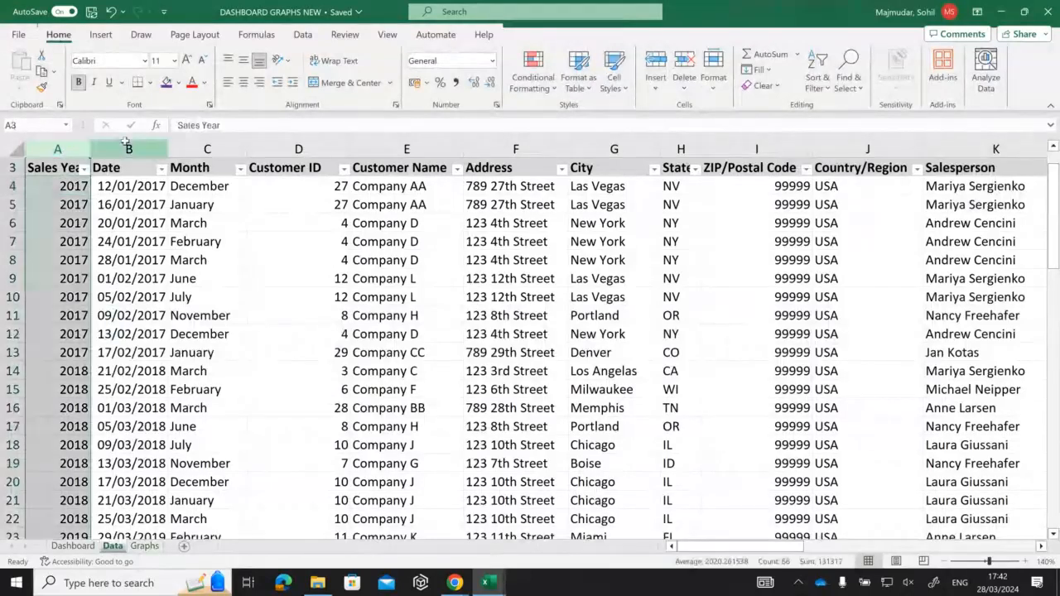
click(128, 149)
click(298, 149)
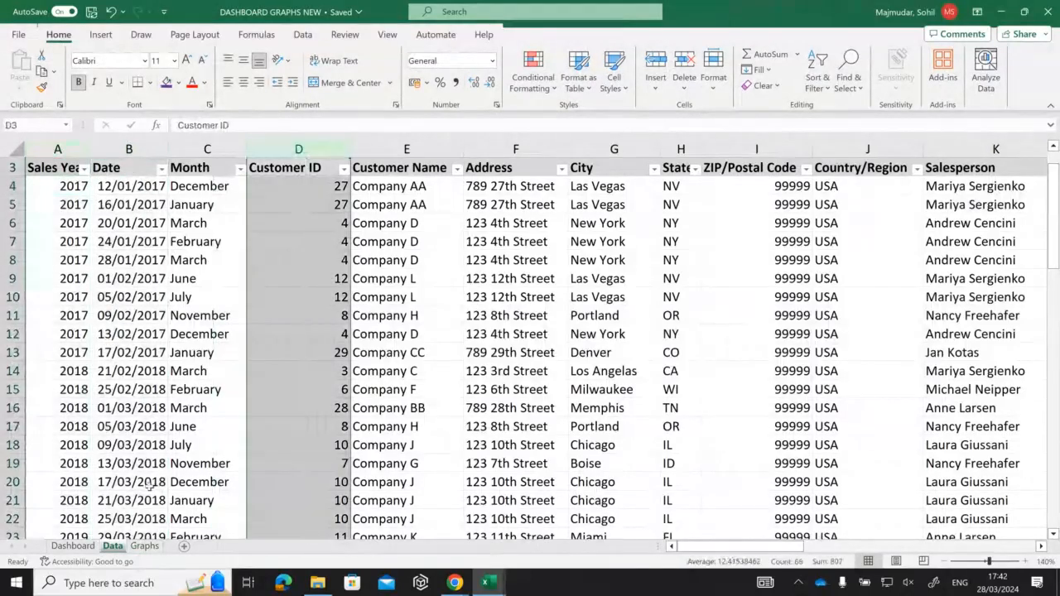
click(145, 546)
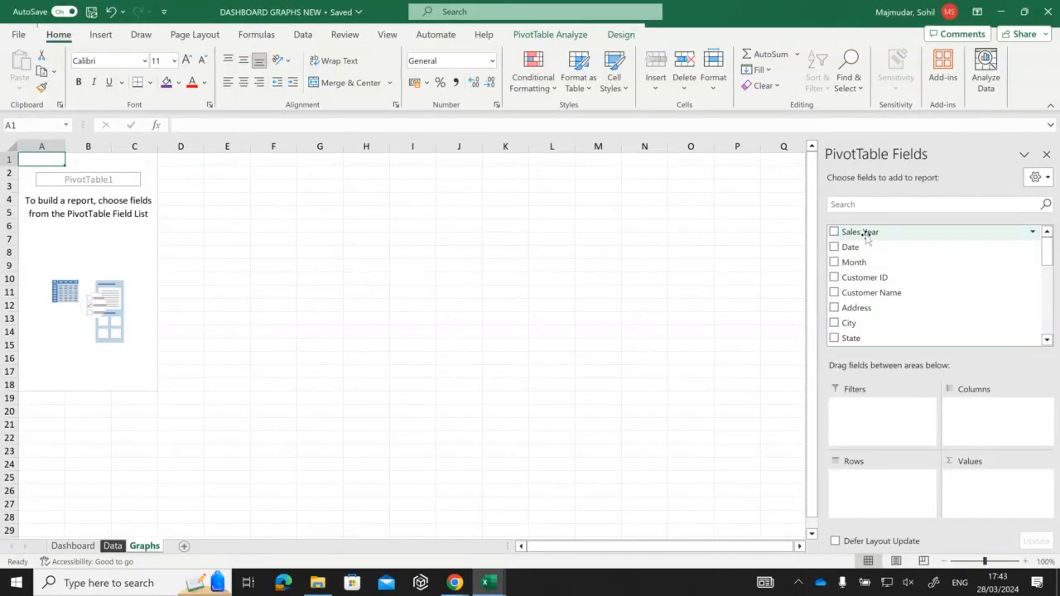
Build the PivotTable with Sales Year as its rows and the sum of Revenue as its values.
drag(869, 232, 878, 487)
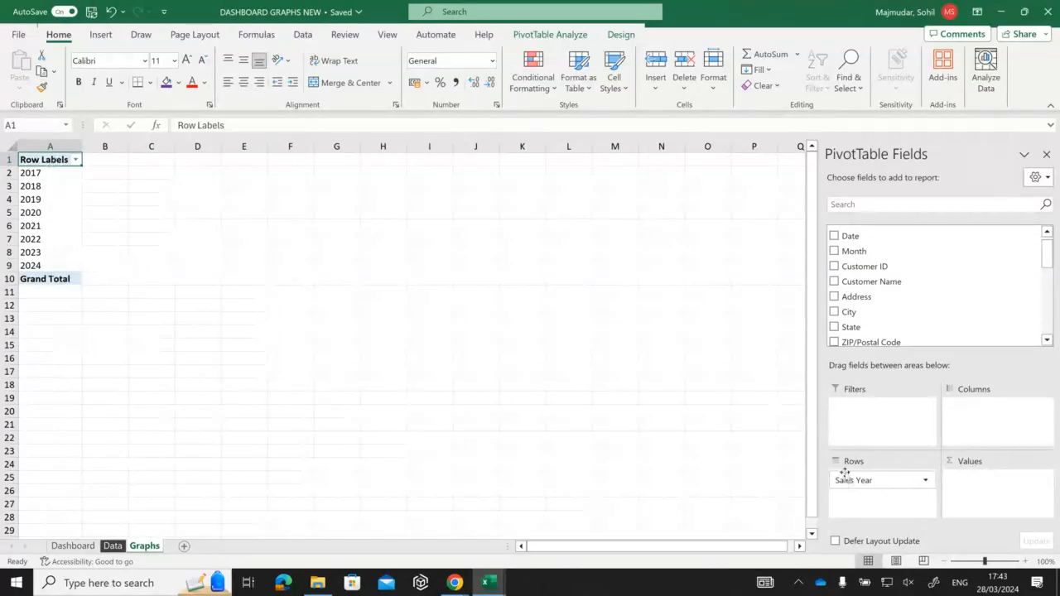
click(1024, 563)
click(1025, 562)
click(1028, 563)
click(1027, 562)
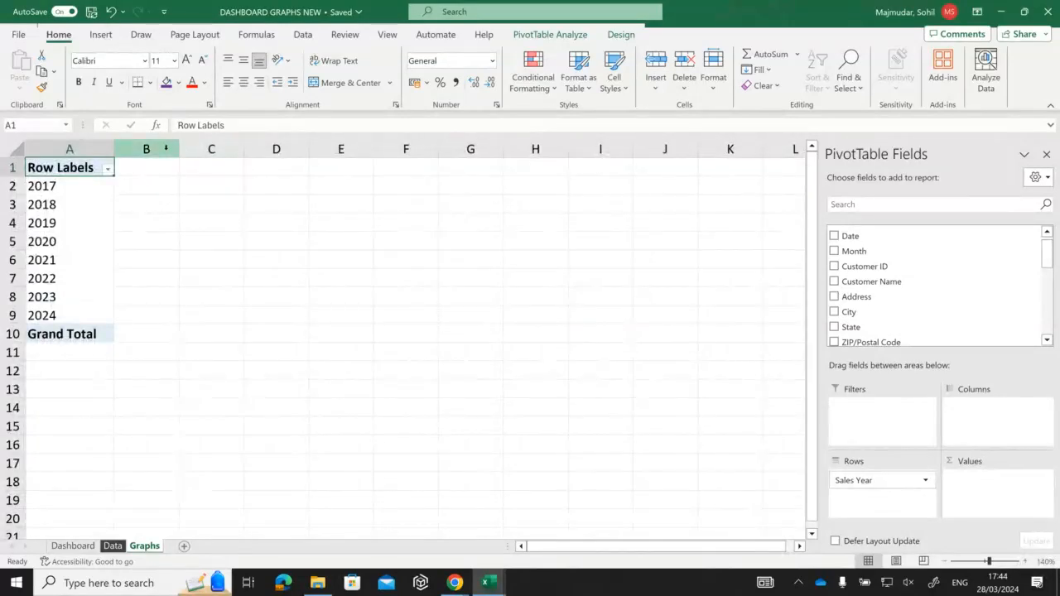
drag(1048, 250, 1058, 320)
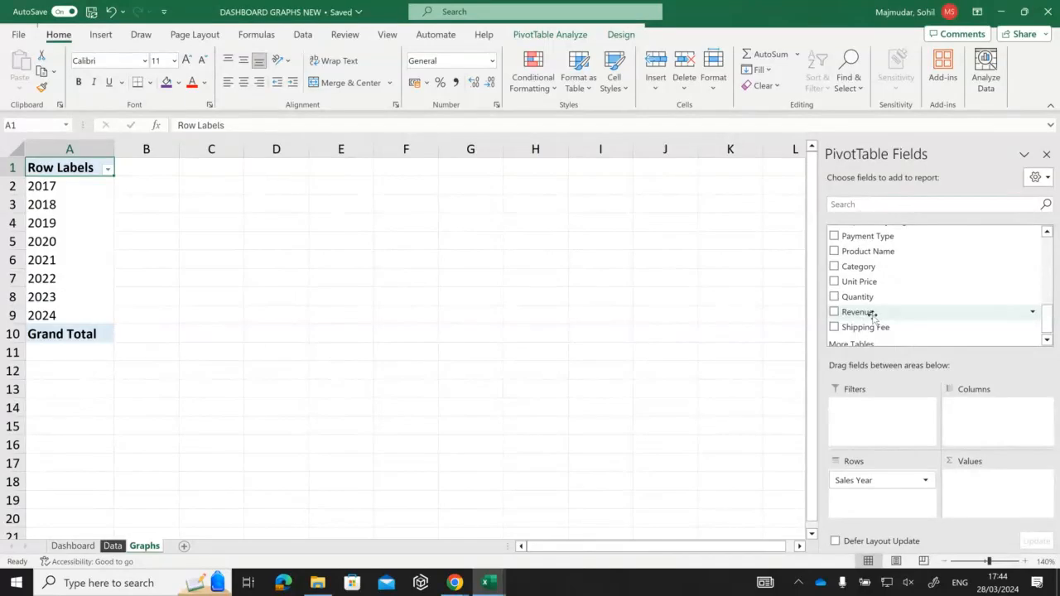
drag(872, 316, 991, 490)
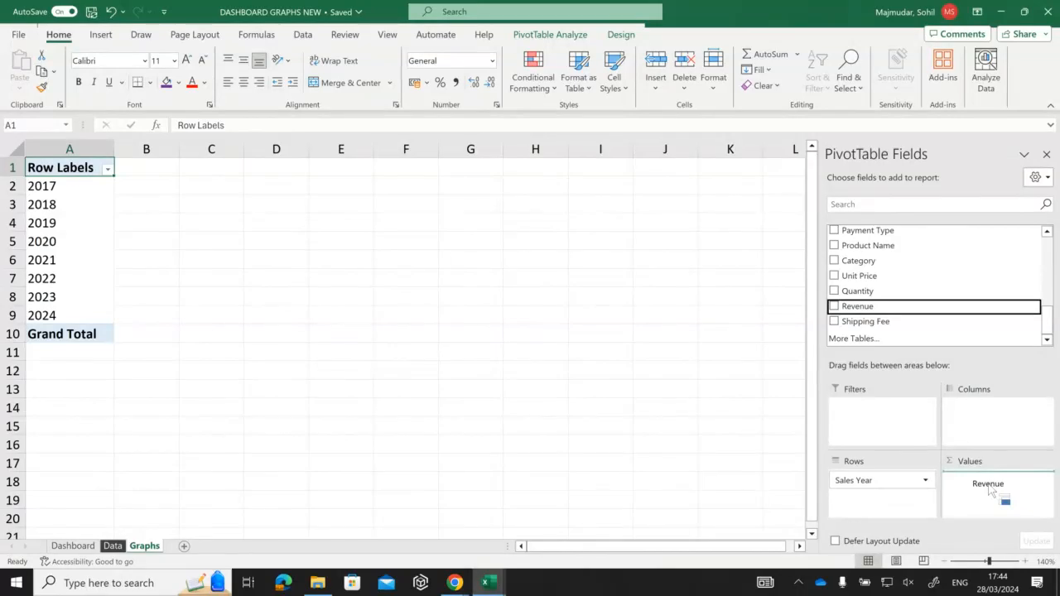
drag(991, 491, 991, 490)
drag(989, 487, 989, 487)
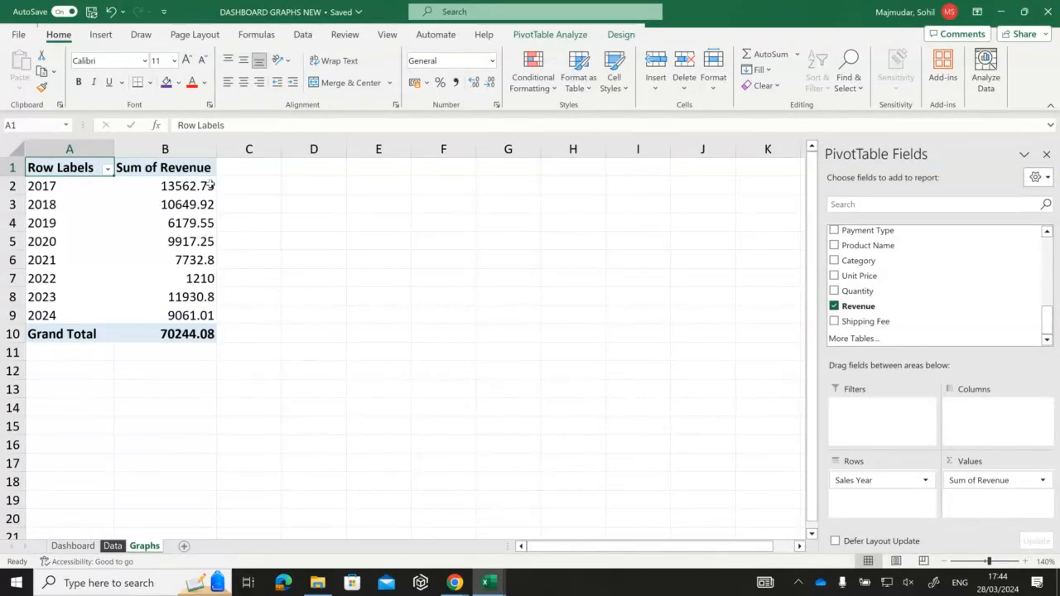
Insert a 2-D clustered column PivotChart from the Sales Year and Revenue PivotTable.
mouse_move(166, 205)
click(150, 204)
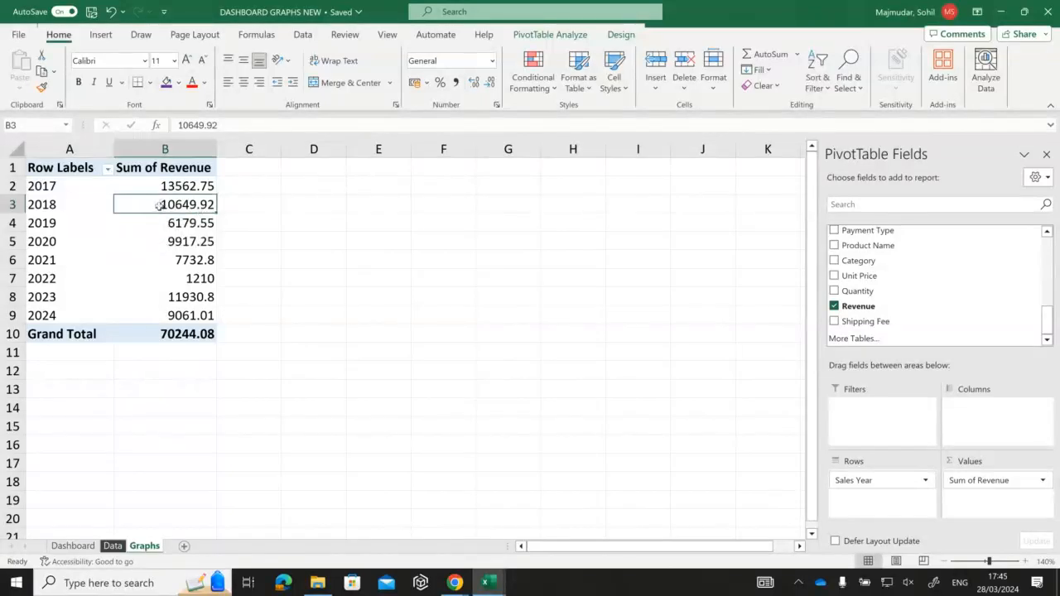
click(57, 197)
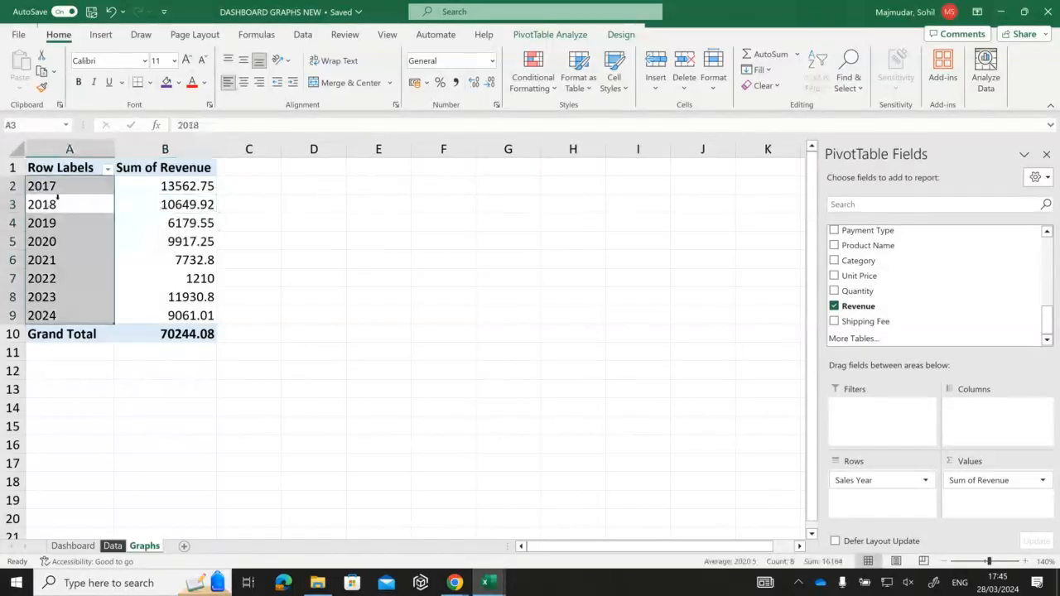
click(189, 204)
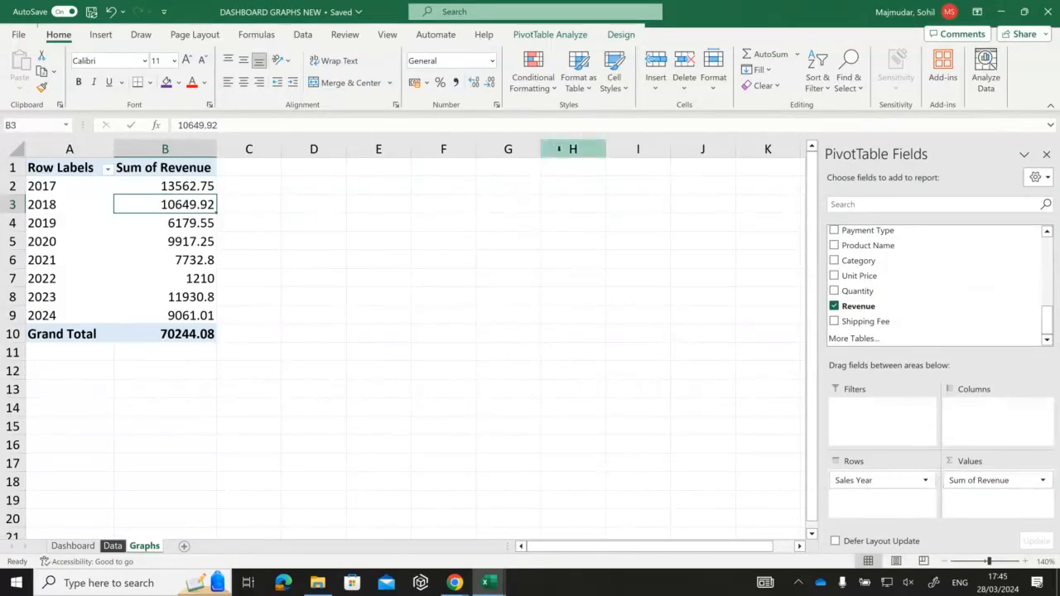
click(175, 233)
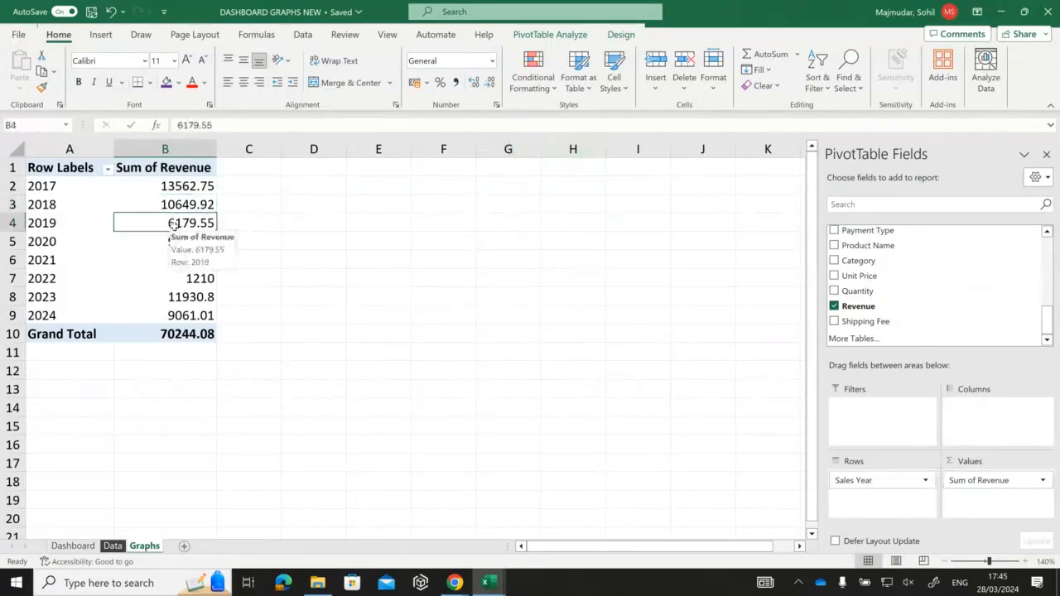
click(100, 36)
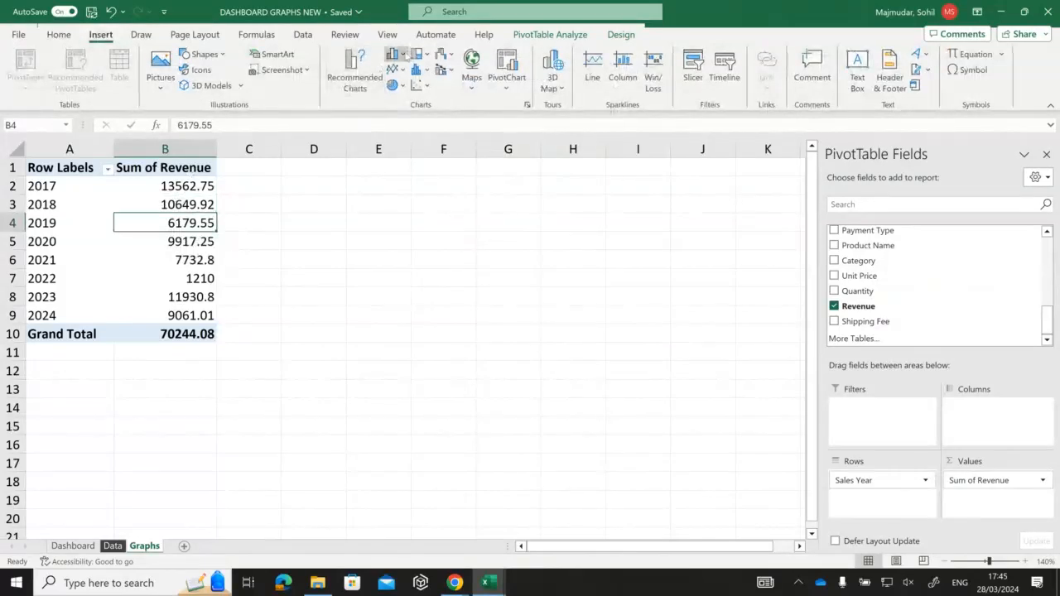
click(399, 55)
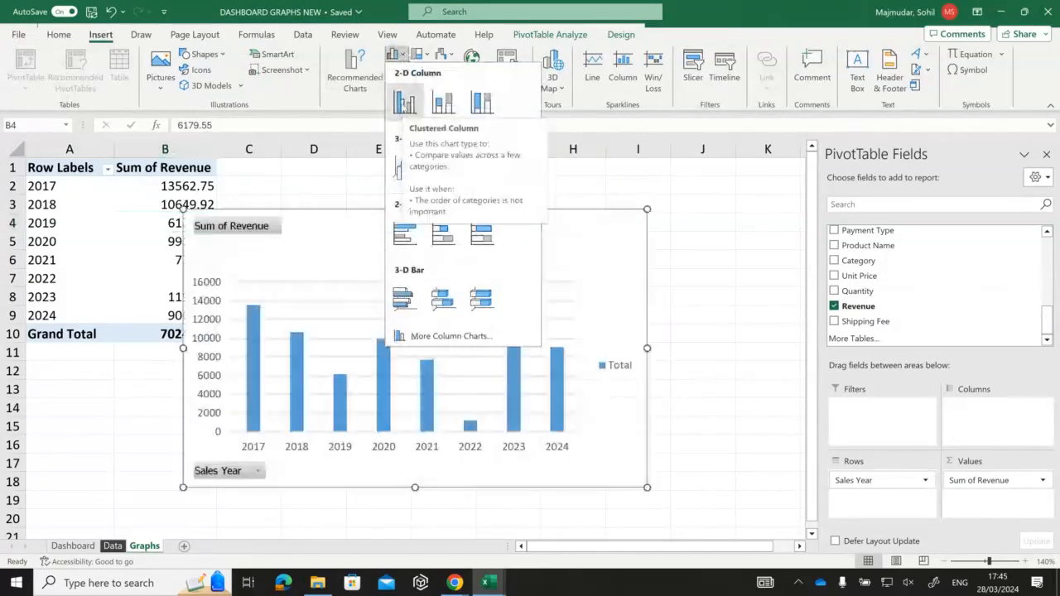
click(405, 102)
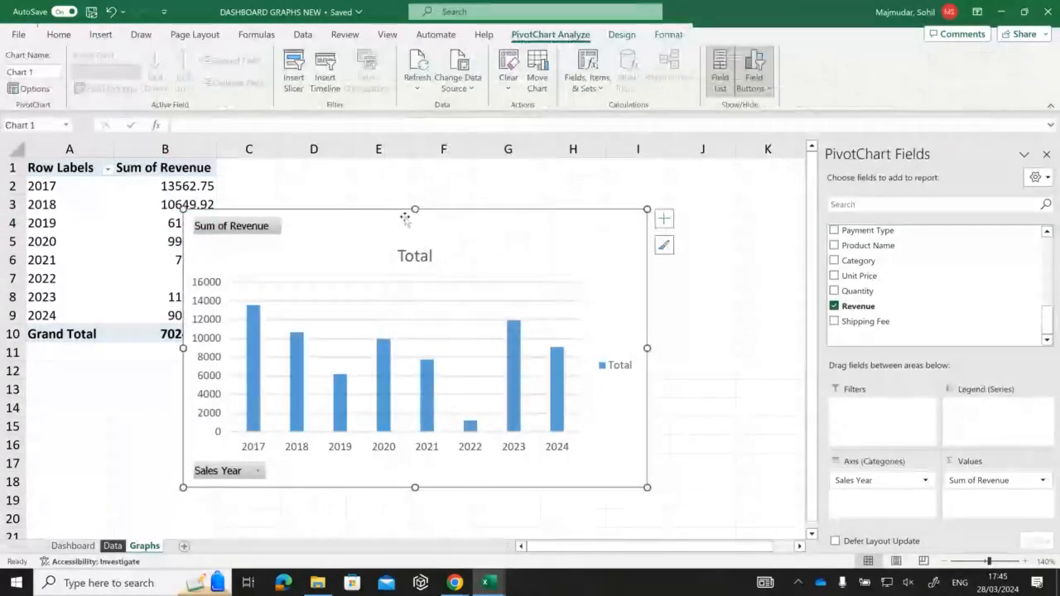
Shrink the column chart and place it beside the PivotTable, spanning about columns D to I and rows 2 to 11.
drag(390, 210, 488, 181)
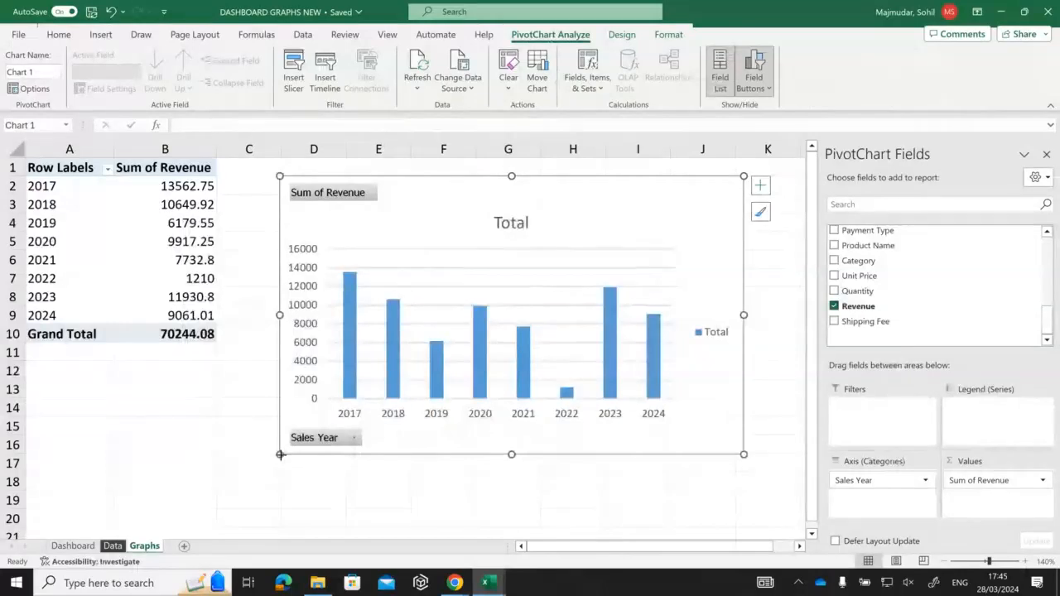
drag(280, 453, 383, 367)
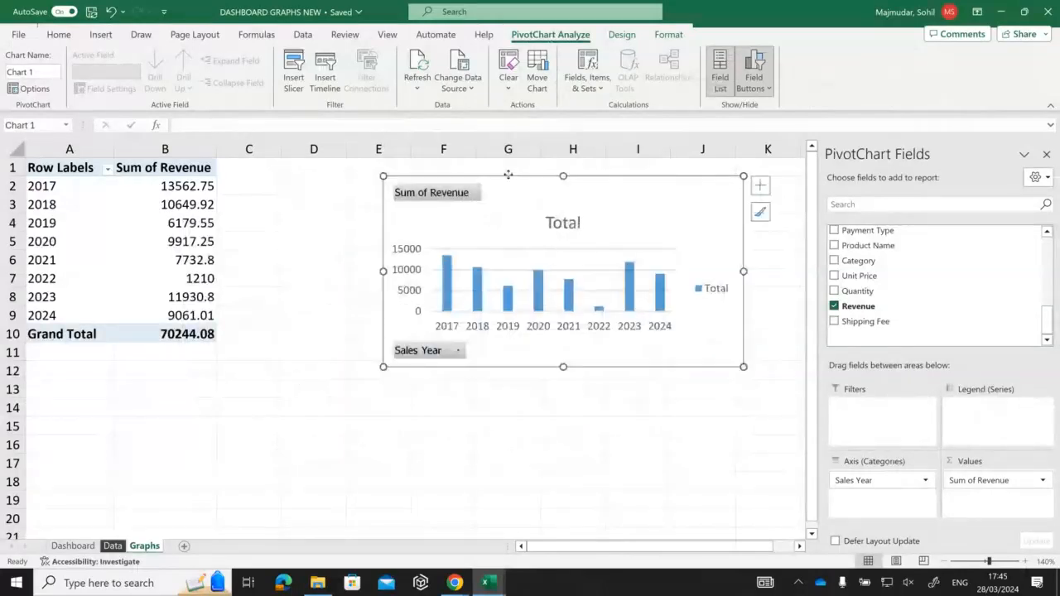
drag(508, 175, 405, 174)
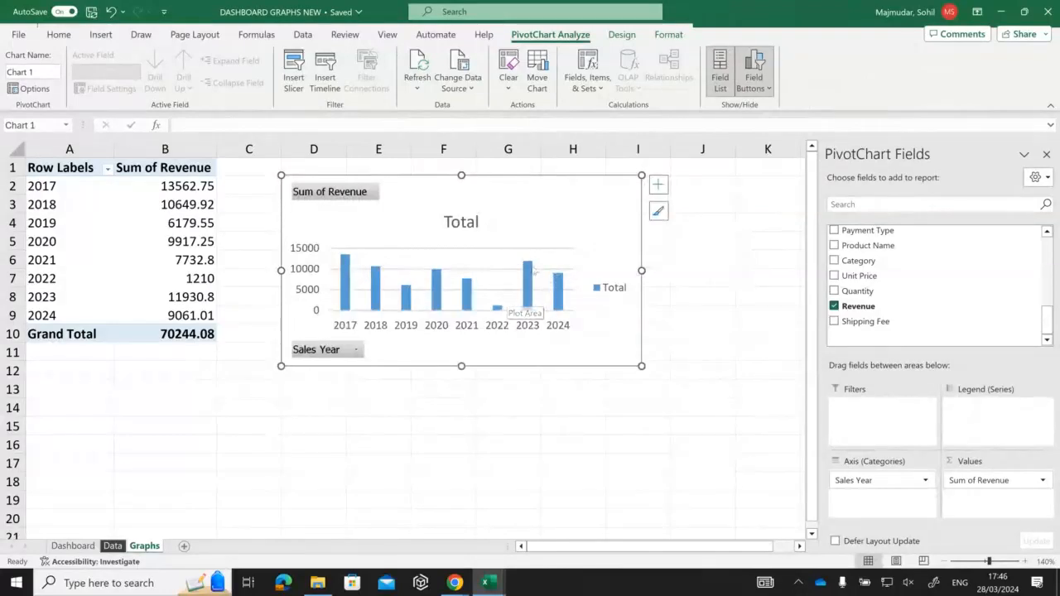
Hide all field buttons on the revenue column chart.
right_click(330, 193)
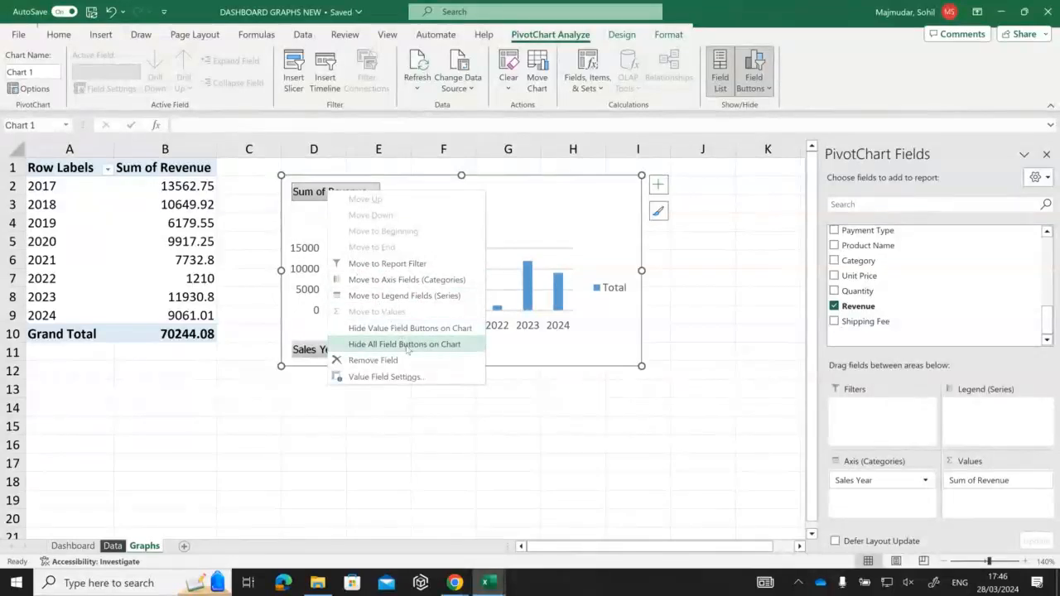
click(324, 196)
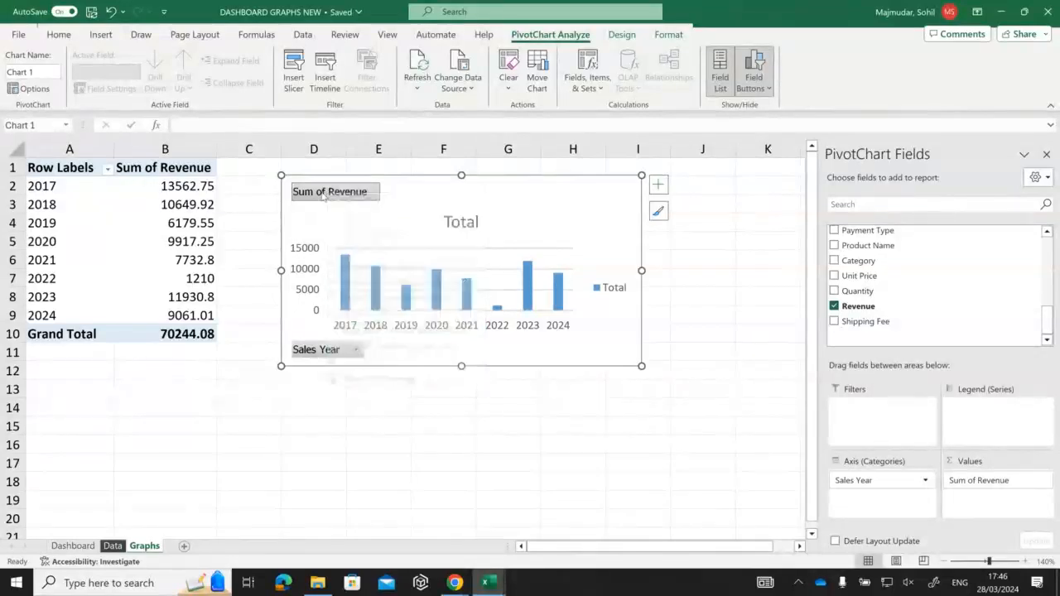
right_click(325, 197)
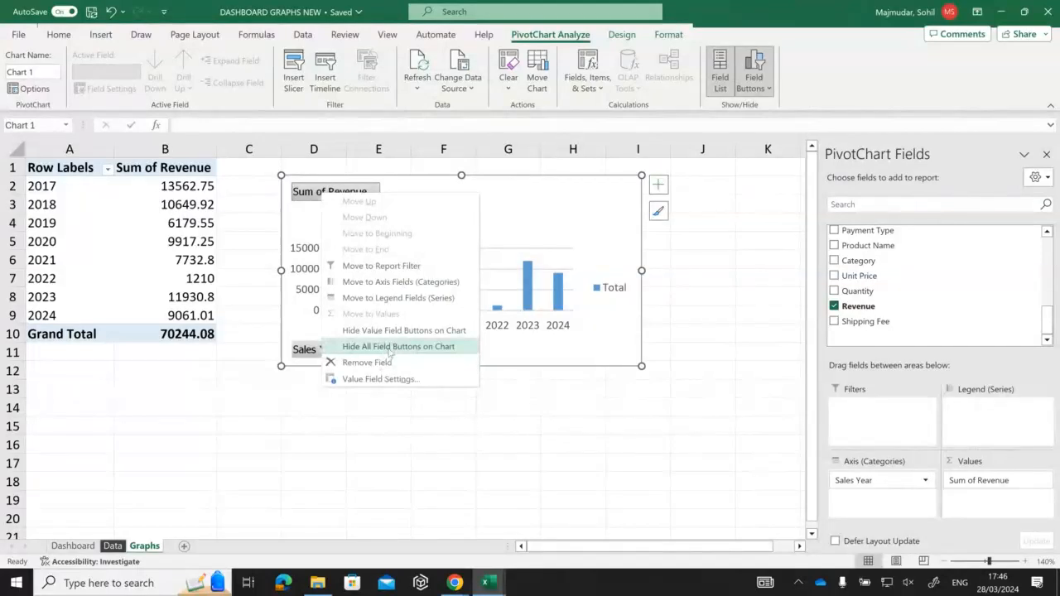
click(390, 348)
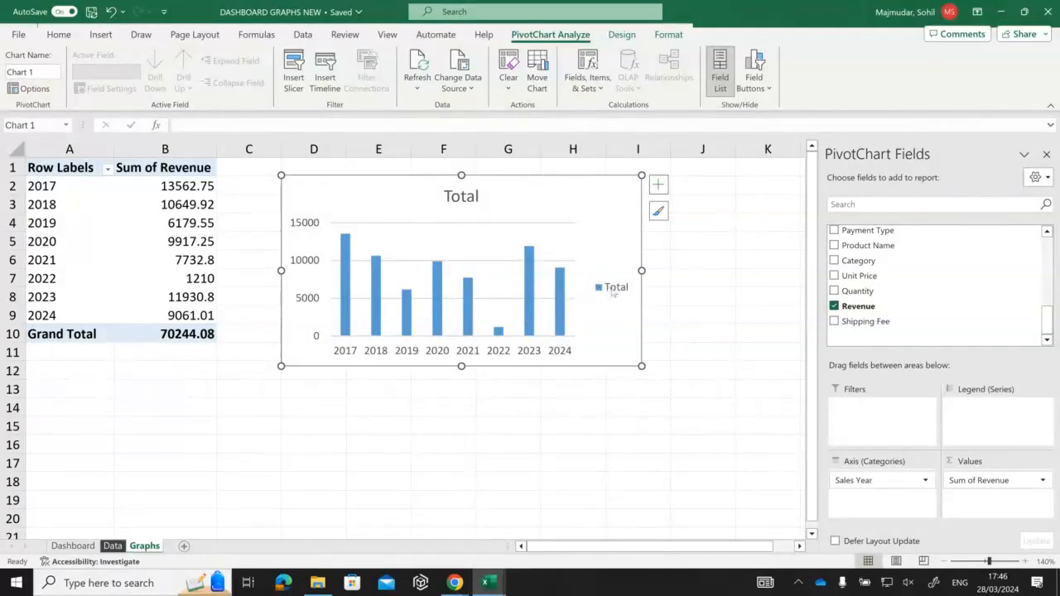
Delete the horizontal gridlines and the Total legend from the revenue column chart.
click(489, 234)
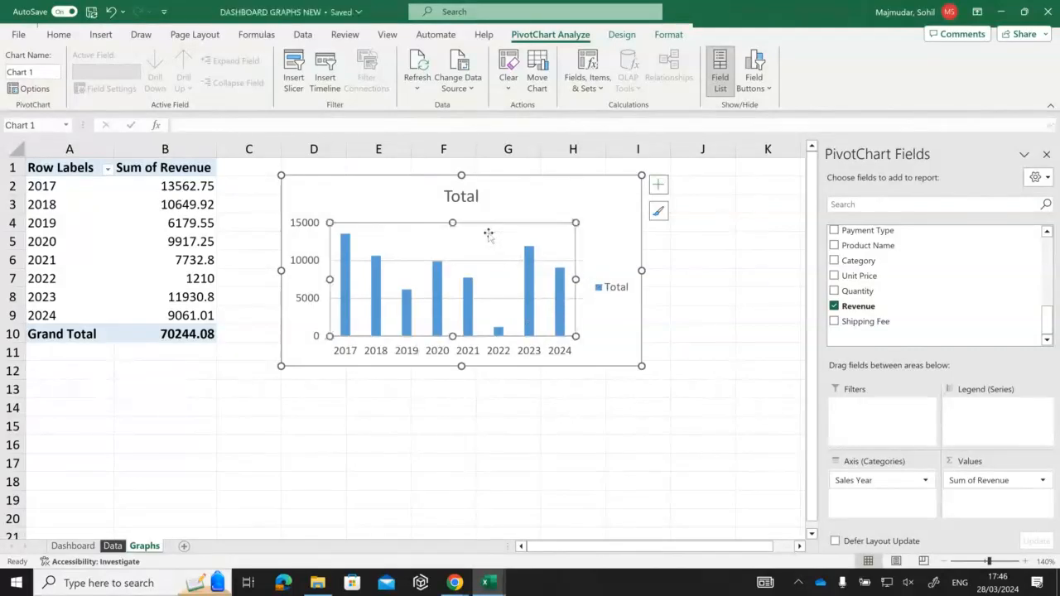
click(486, 262)
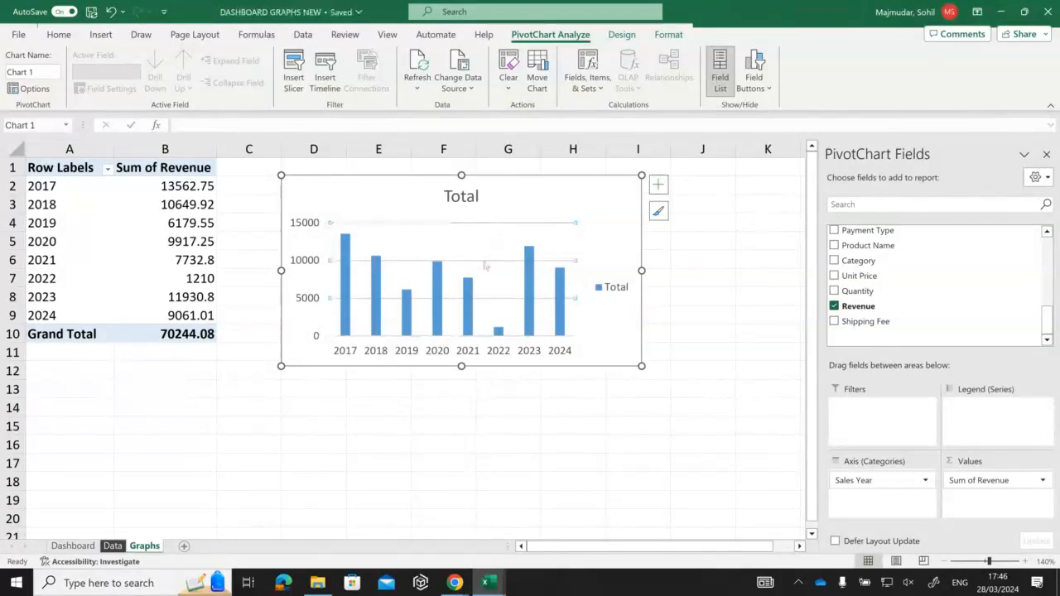
key(Delete)
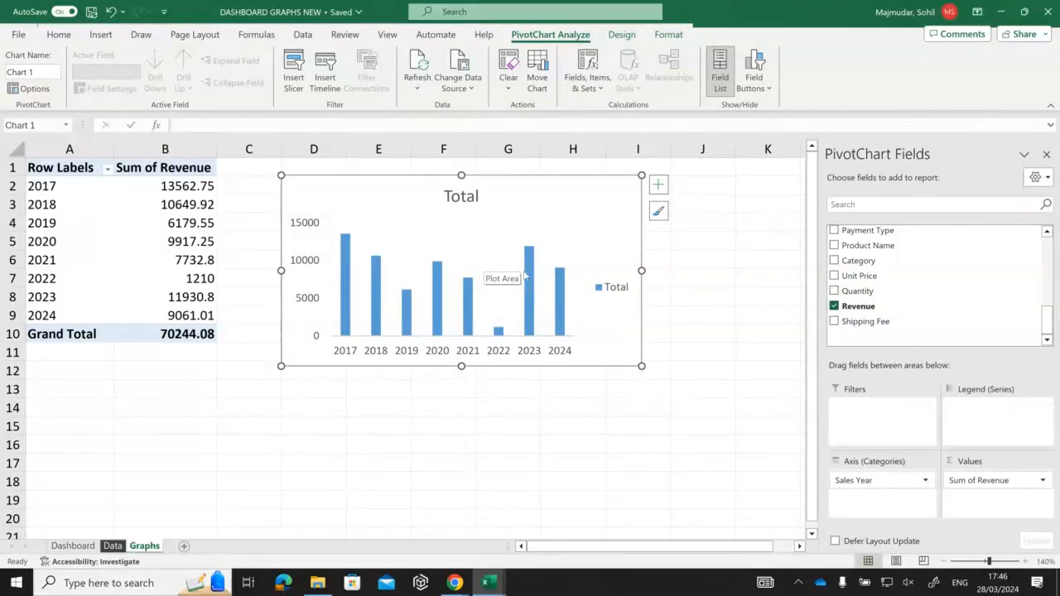
click(612, 291)
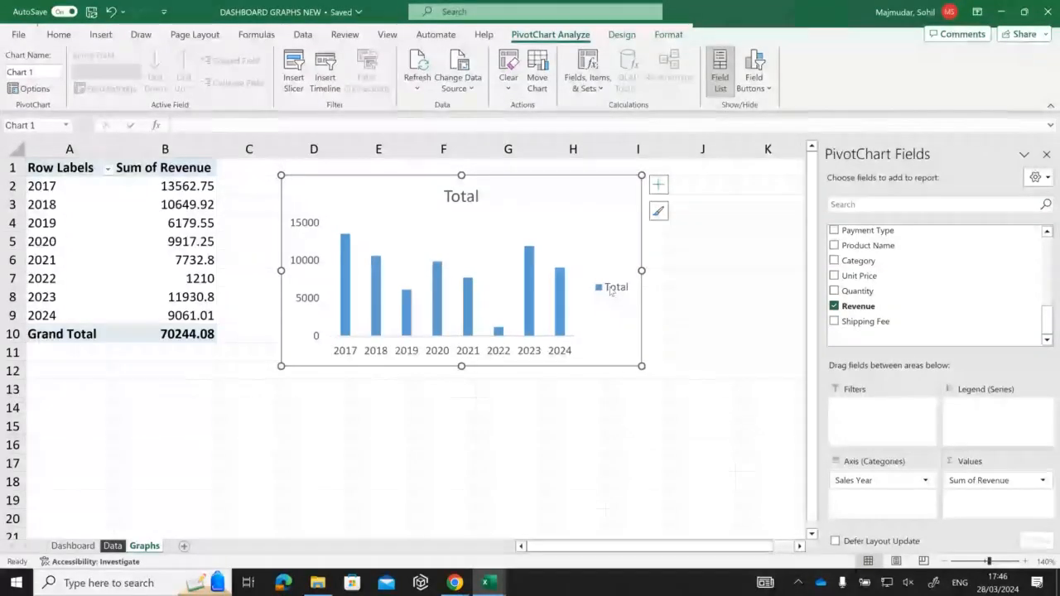
key(Delete)
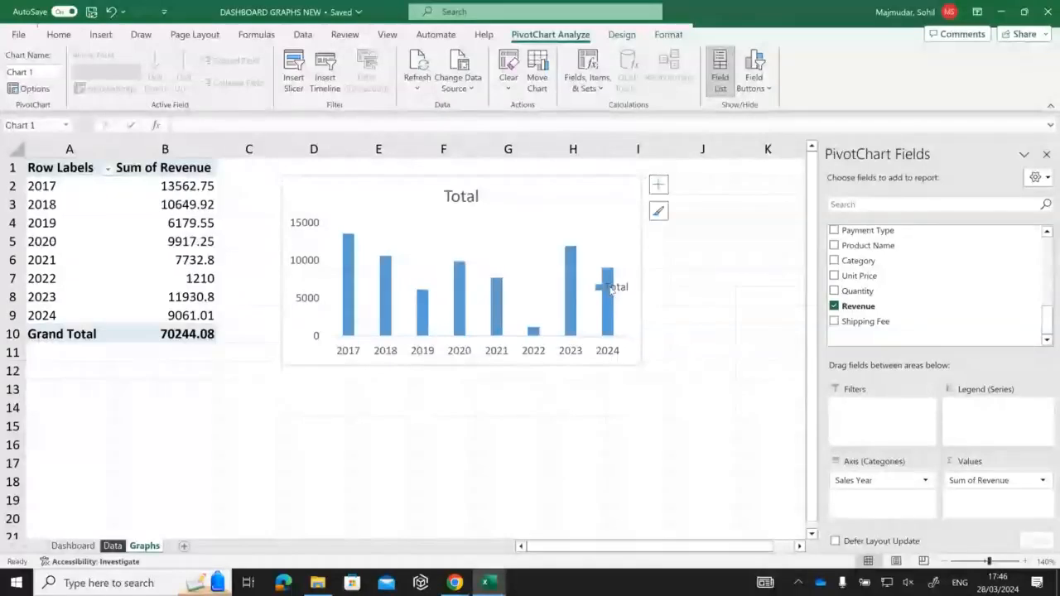
click(611, 290)
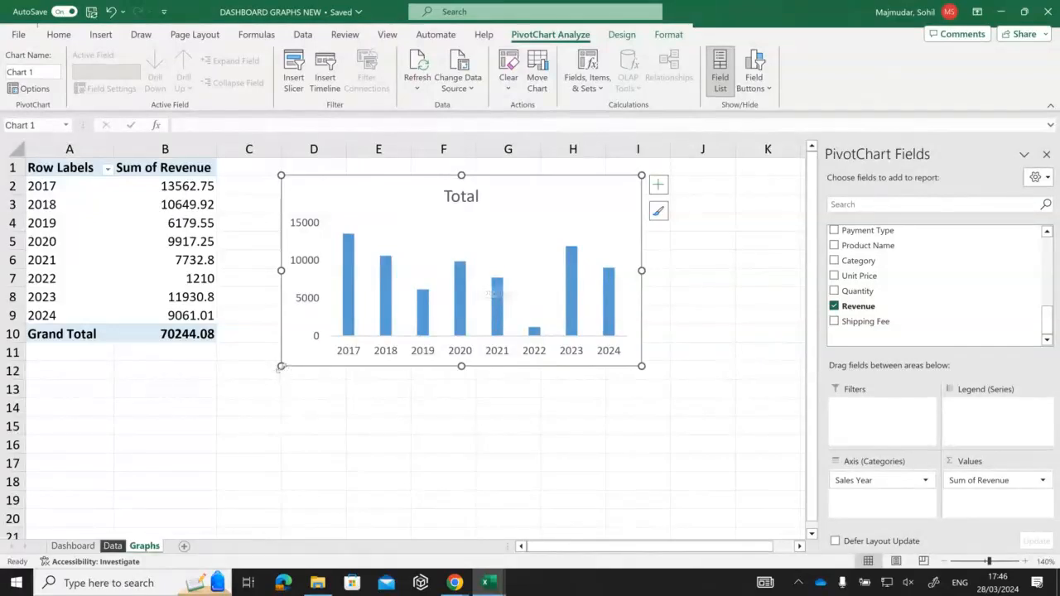
Shrink the revenue column chart slightly and reposition it to span about columns D to H and rows 1 to 10.
drag(282, 366, 303, 354)
drag(431, 174, 405, 165)
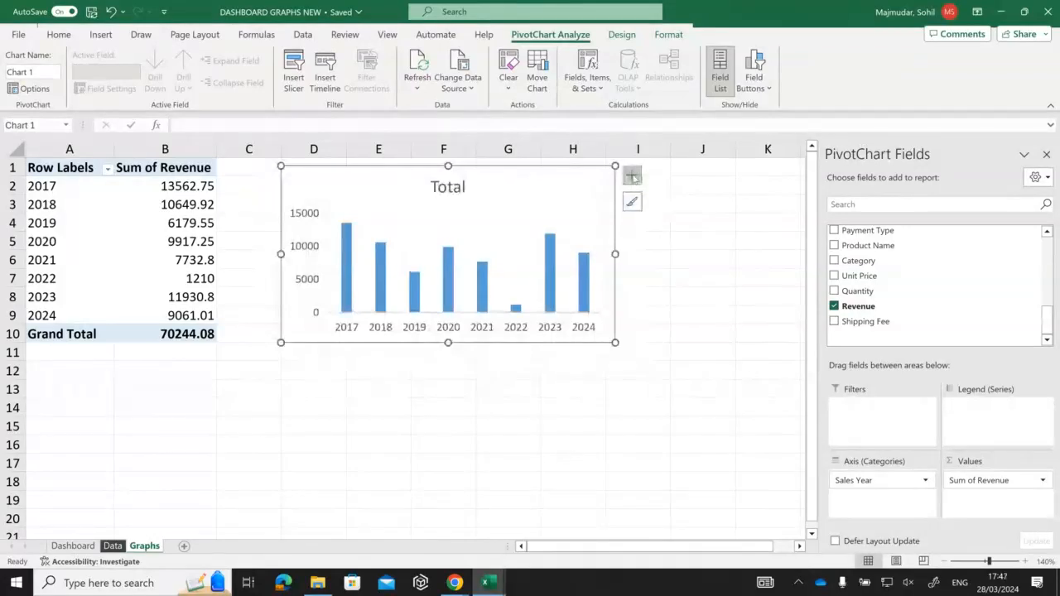
Add data labels to the revenue column chart and delete its vertical axis.
click(633, 177)
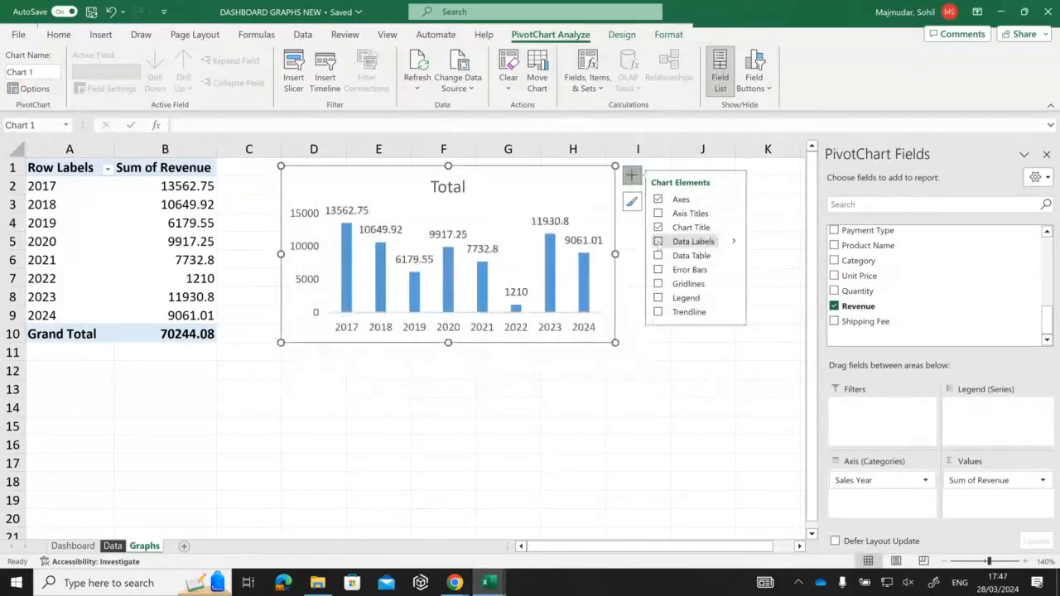
click(659, 242)
click(308, 282)
key(Delete)
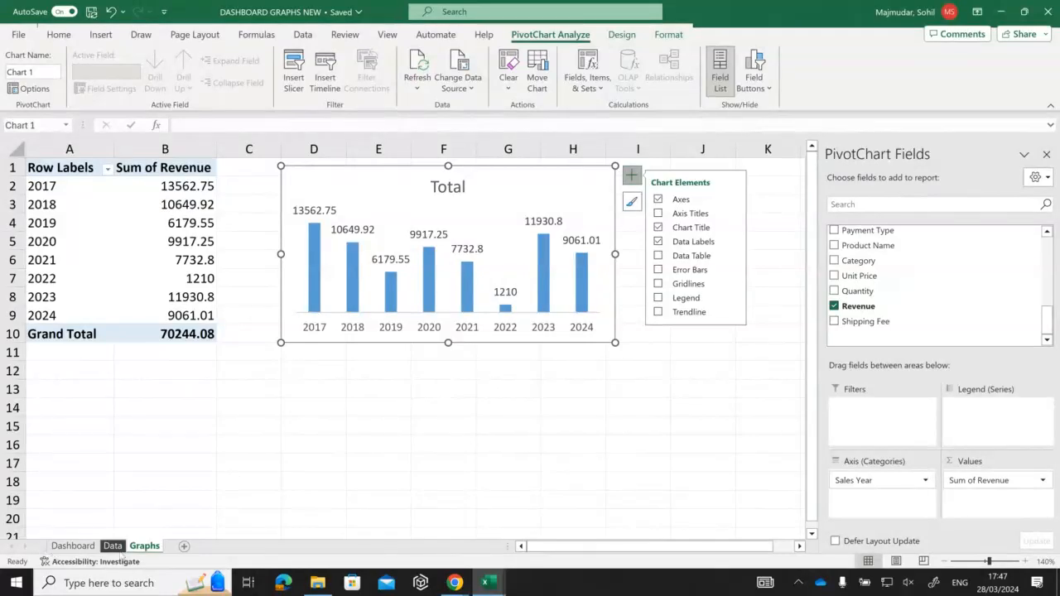
click(113, 546)
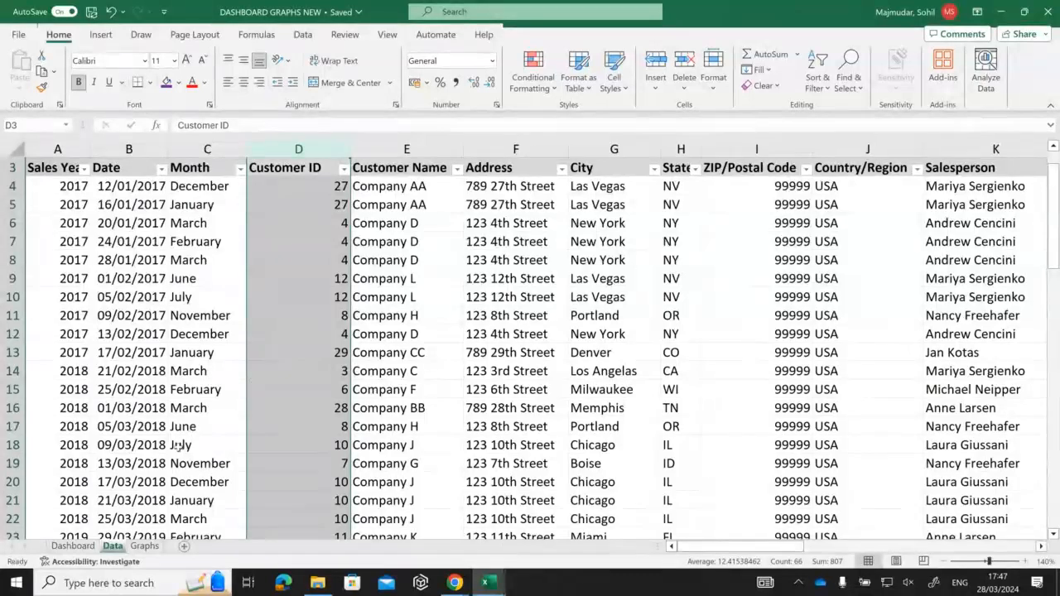
click(144, 546)
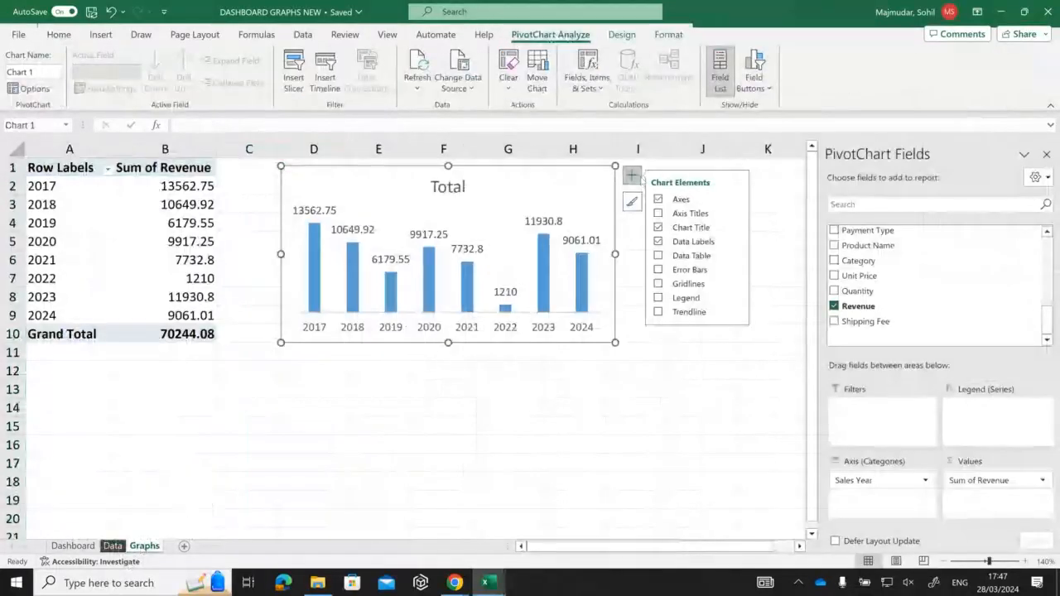
click(489, 273)
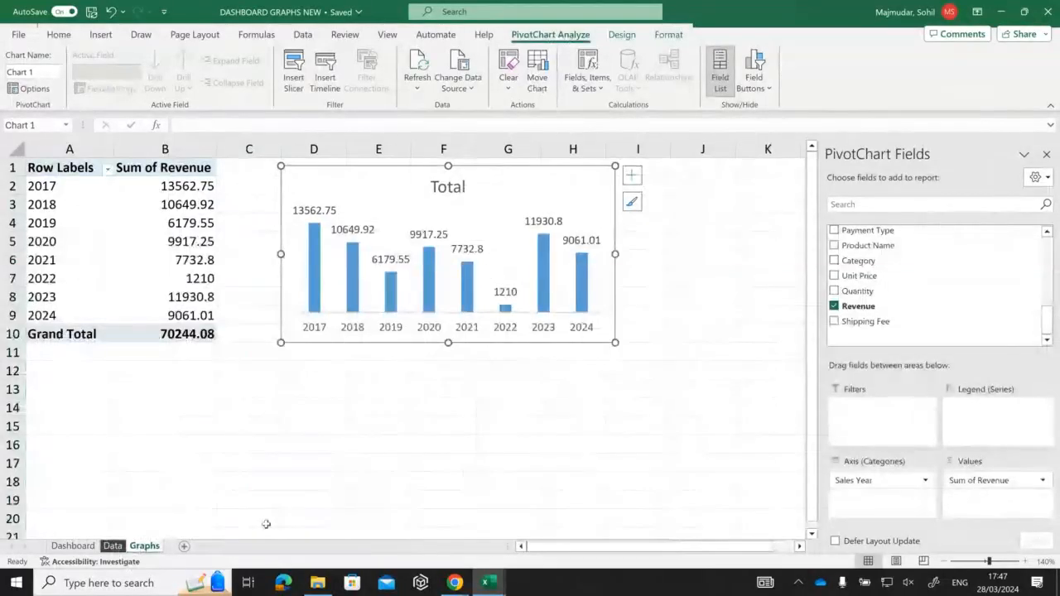
click(83, 393)
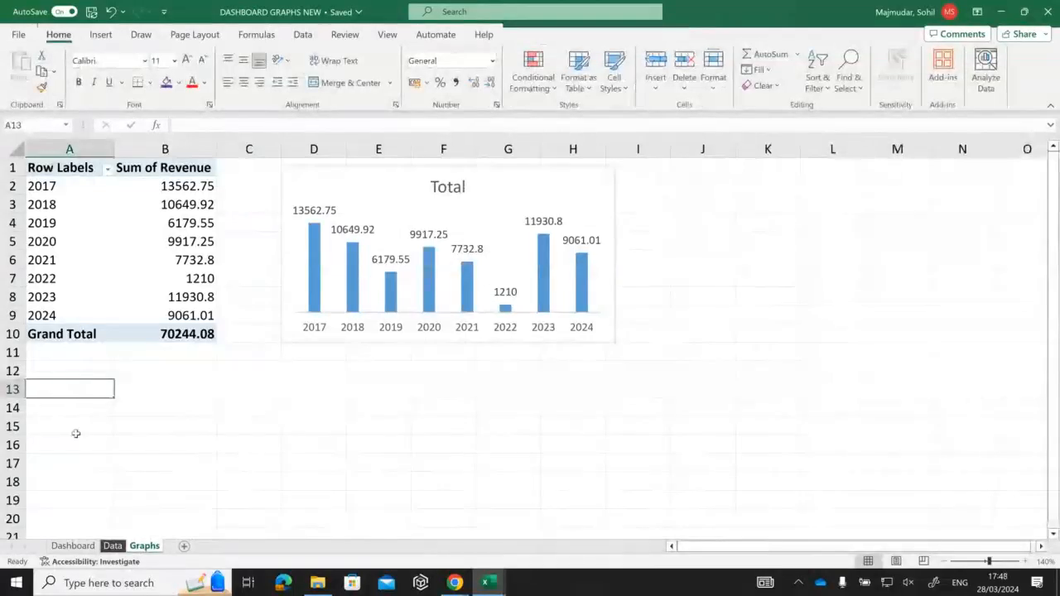
Create a PivotTable from the range Data!$A$3:$Z$68, placed on the existing Graphs sheet at cell A13.
click(111, 547)
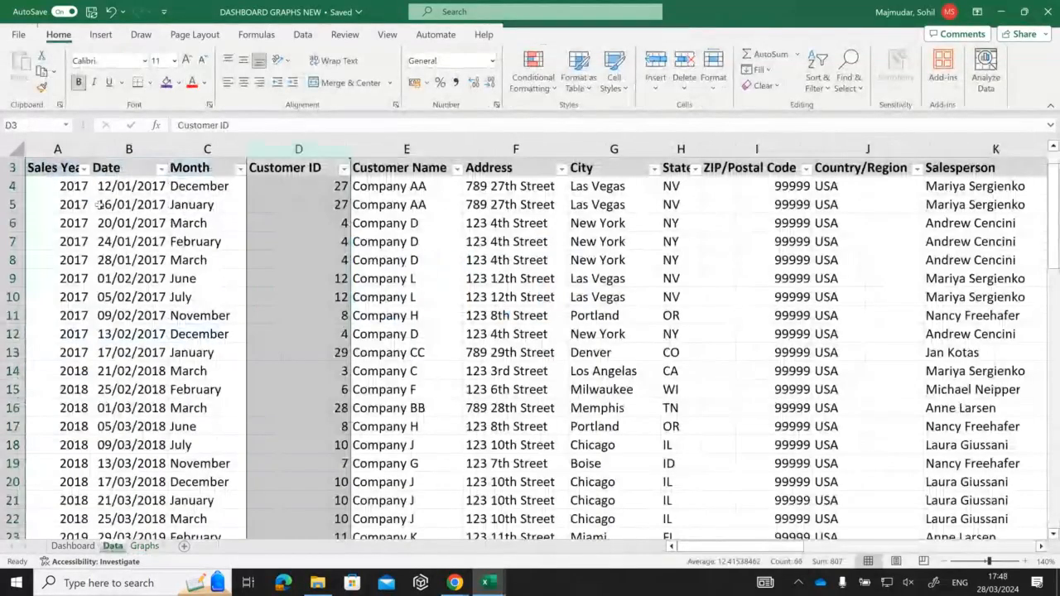
click(87, 204)
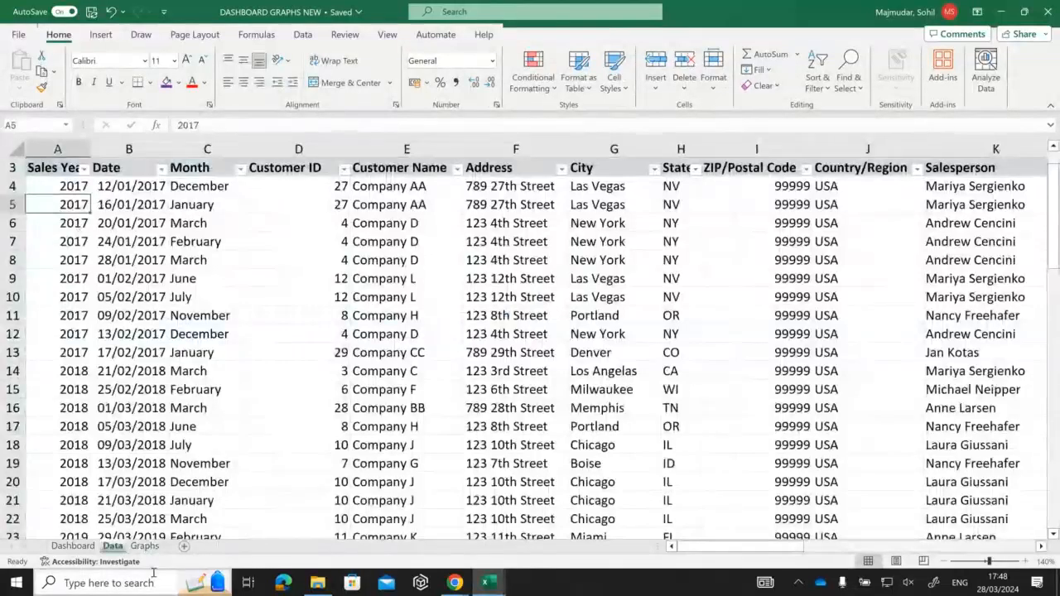
click(145, 547)
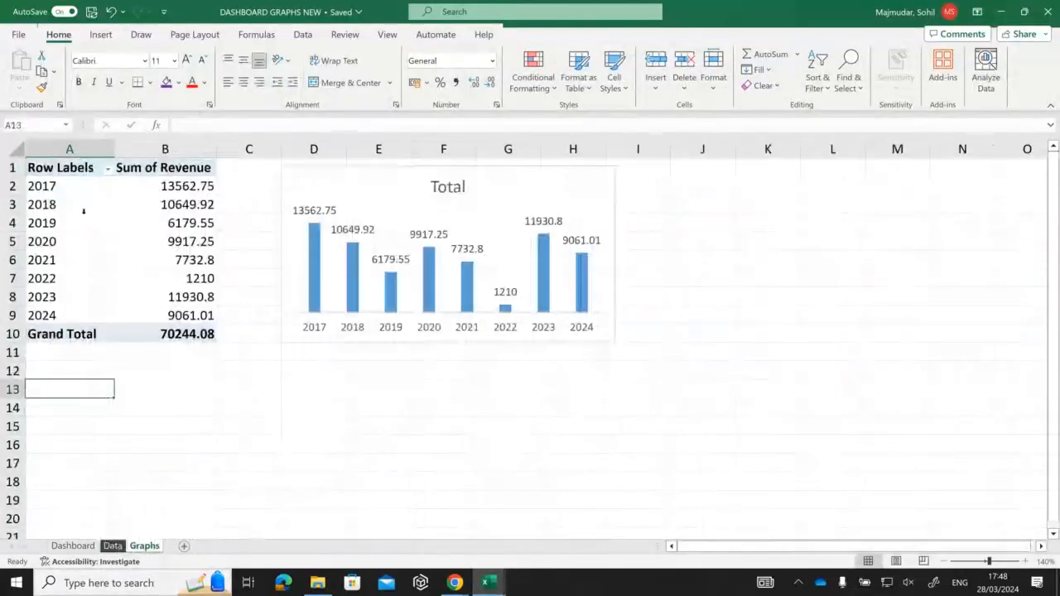
click(113, 547)
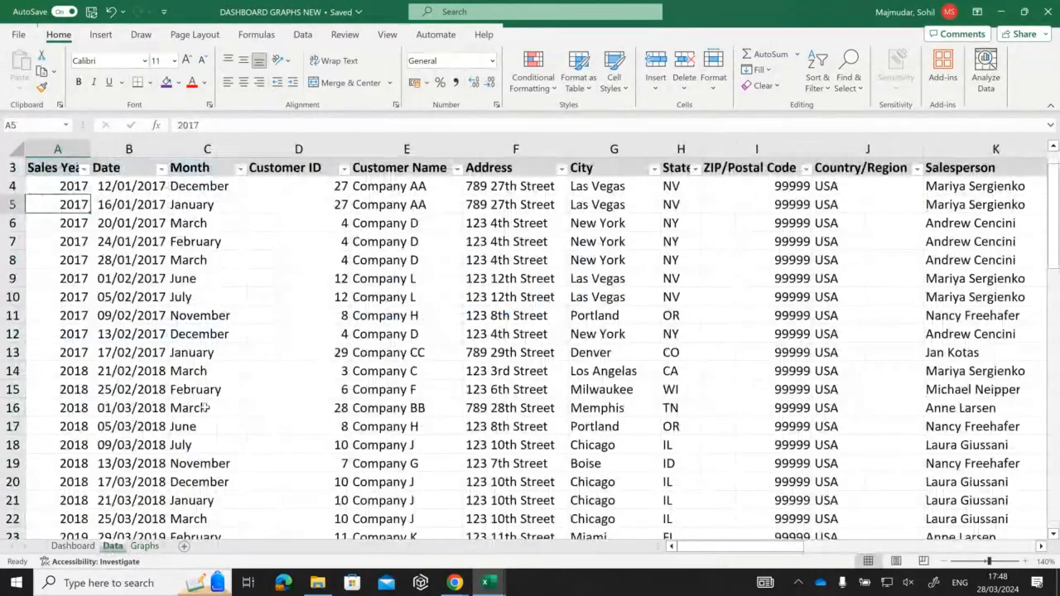
click(101, 35)
click(24, 83)
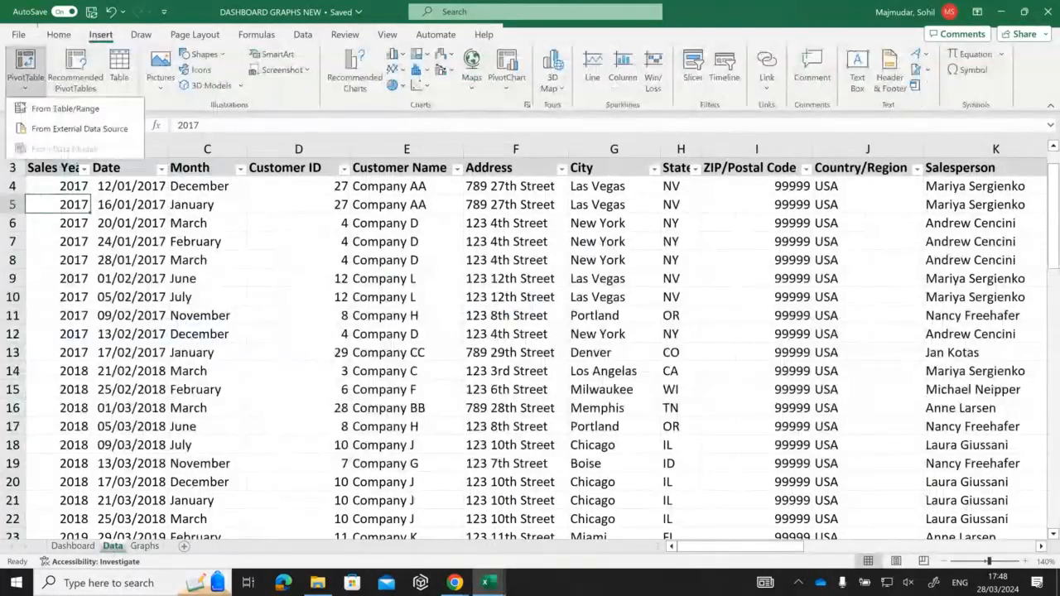
click(36, 111)
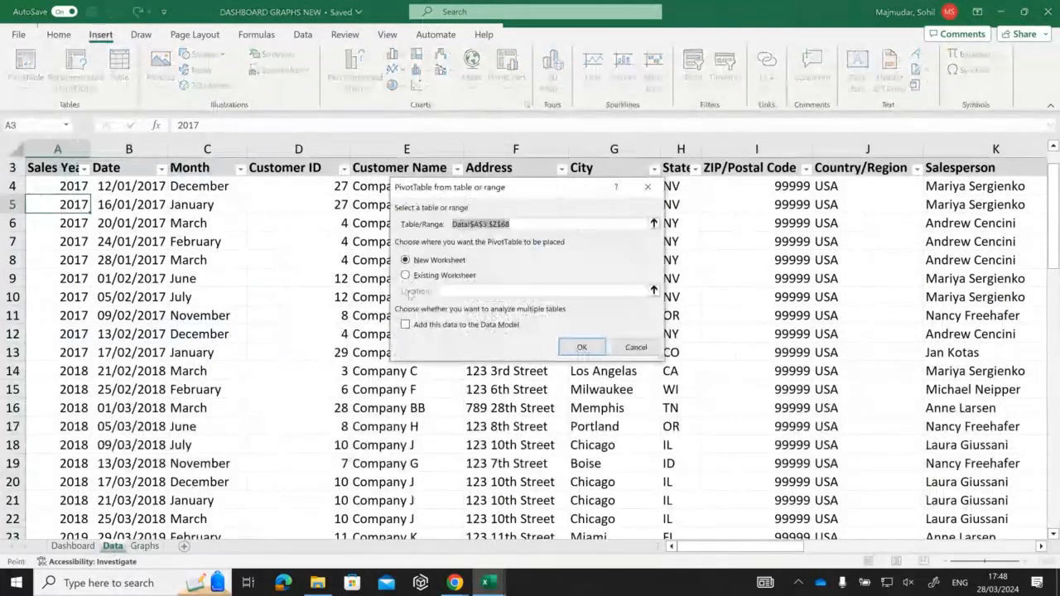
click(148, 547)
click(83, 389)
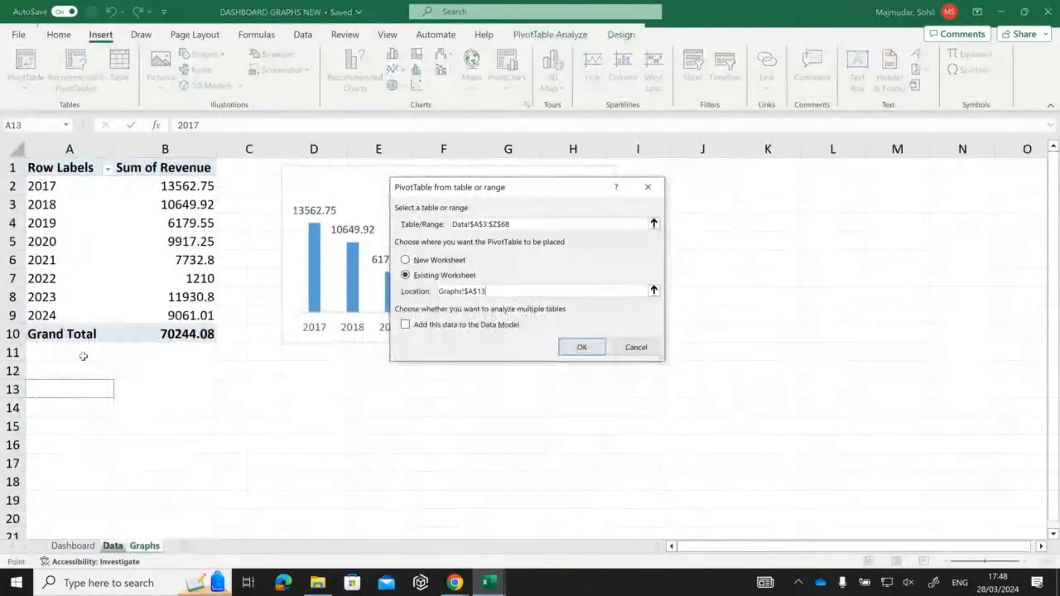
click(571, 349)
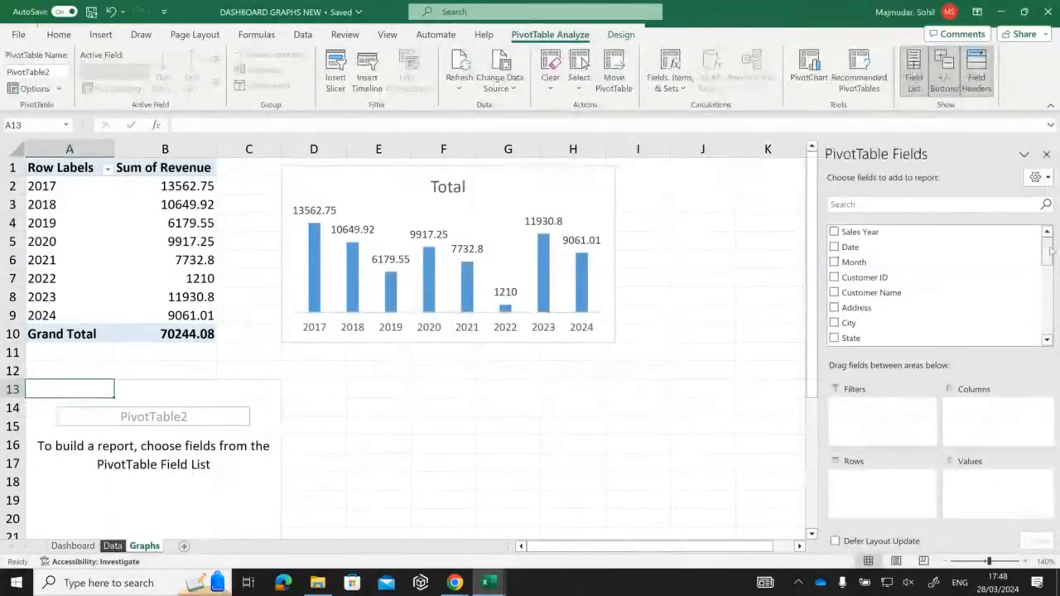
Add Salesperson to the rows and Revenue to the values of the new PivotTable.
drag(1051, 249, 1056, 267)
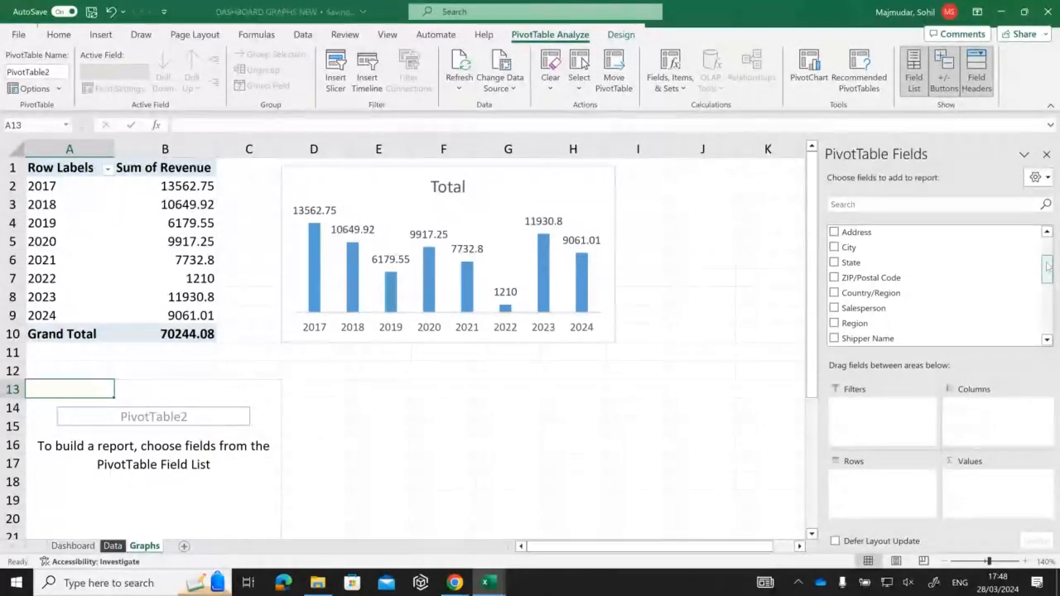
drag(885, 310, 880, 481)
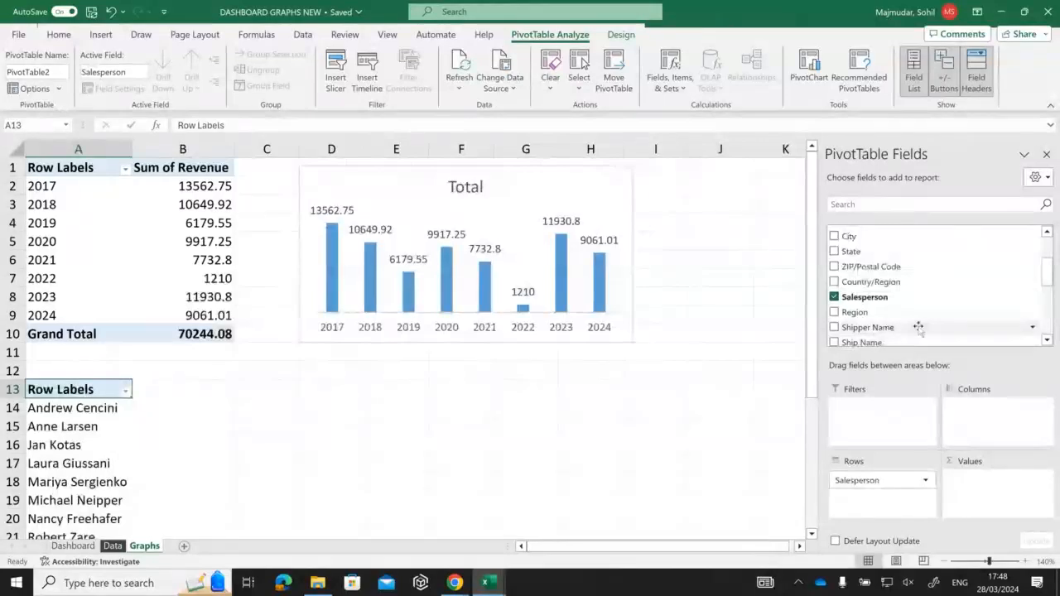
scroll(916, 327, down, 5)
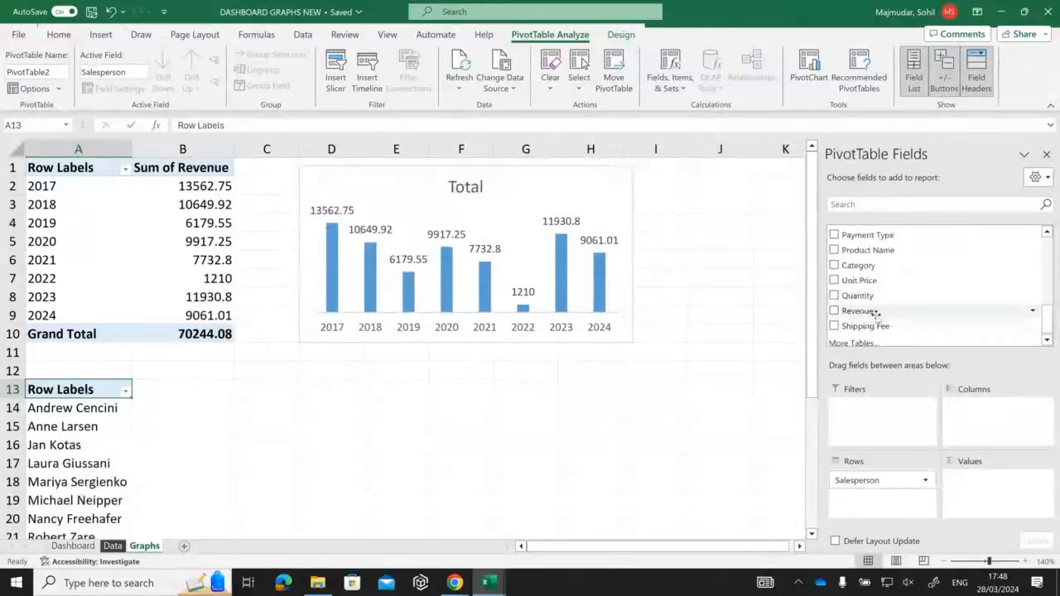
drag(876, 313, 1002, 498)
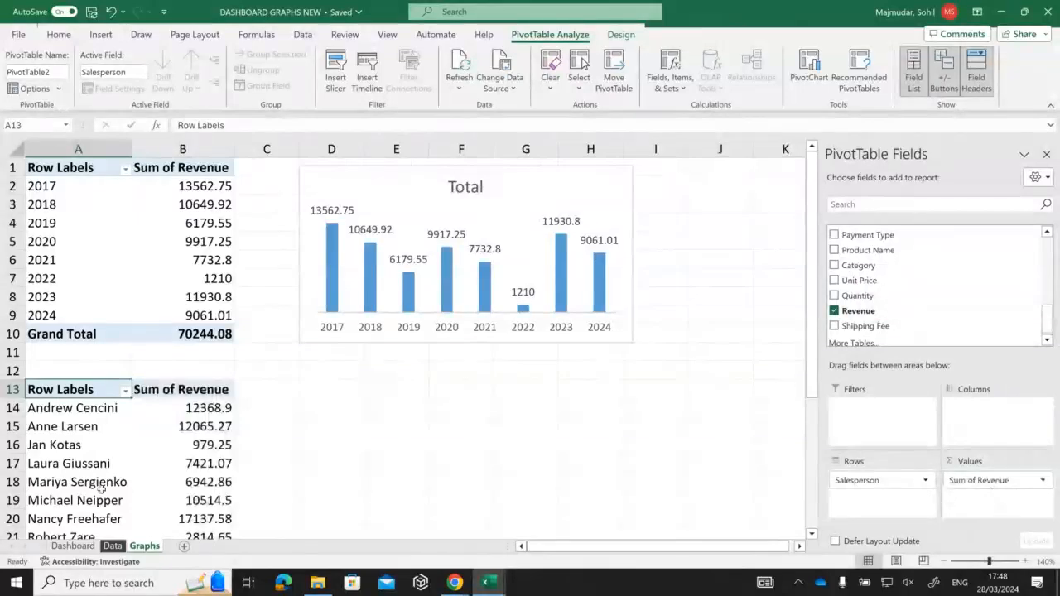
Sort the salesperson PivotTable by Sum of Revenue from largest to smallest.
click(203, 414)
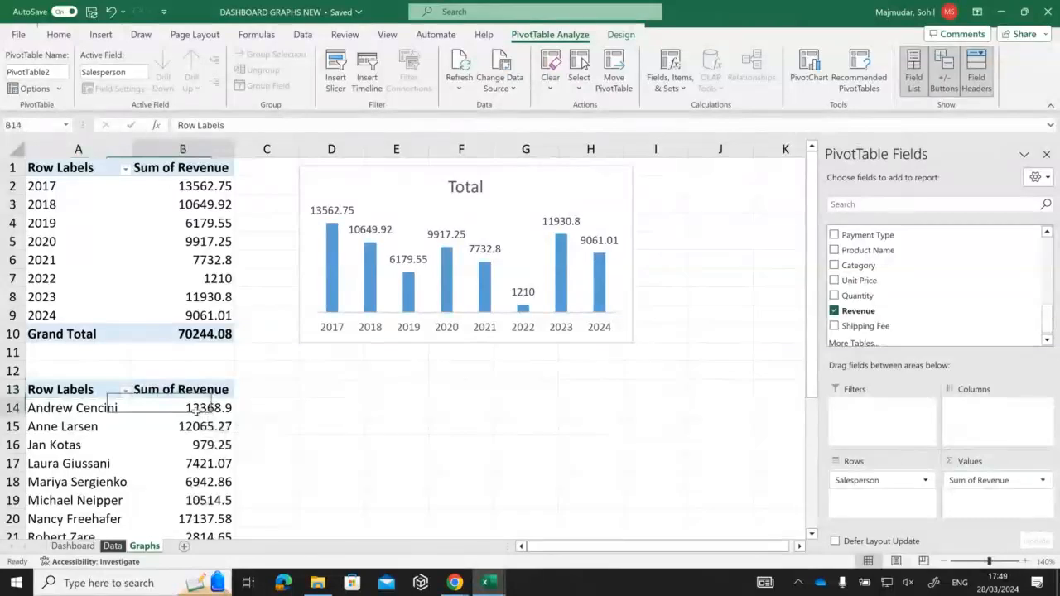
right_click(196, 412)
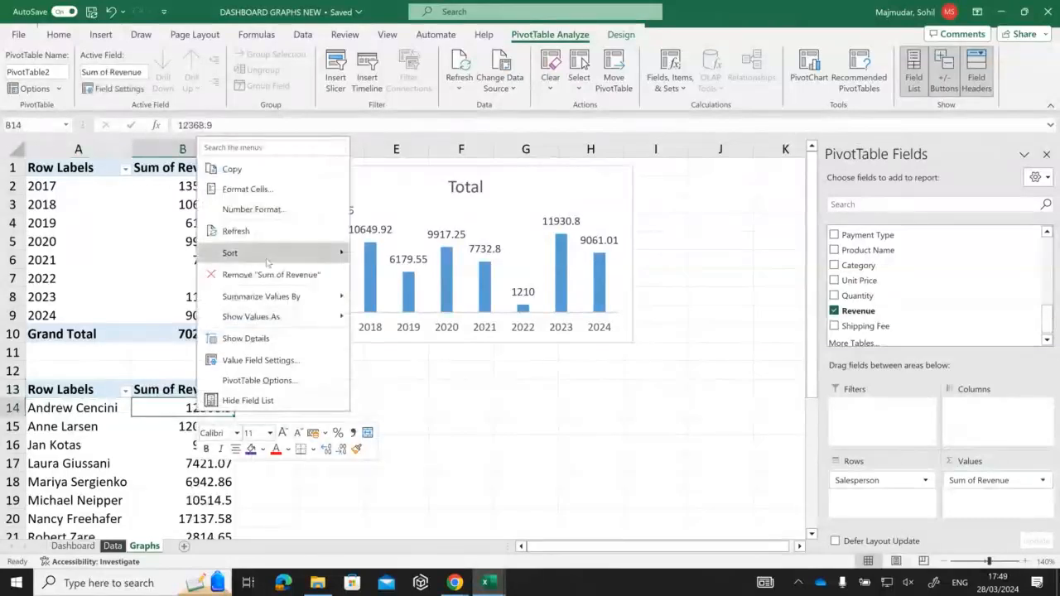
mouse_move(327, 264)
click(406, 274)
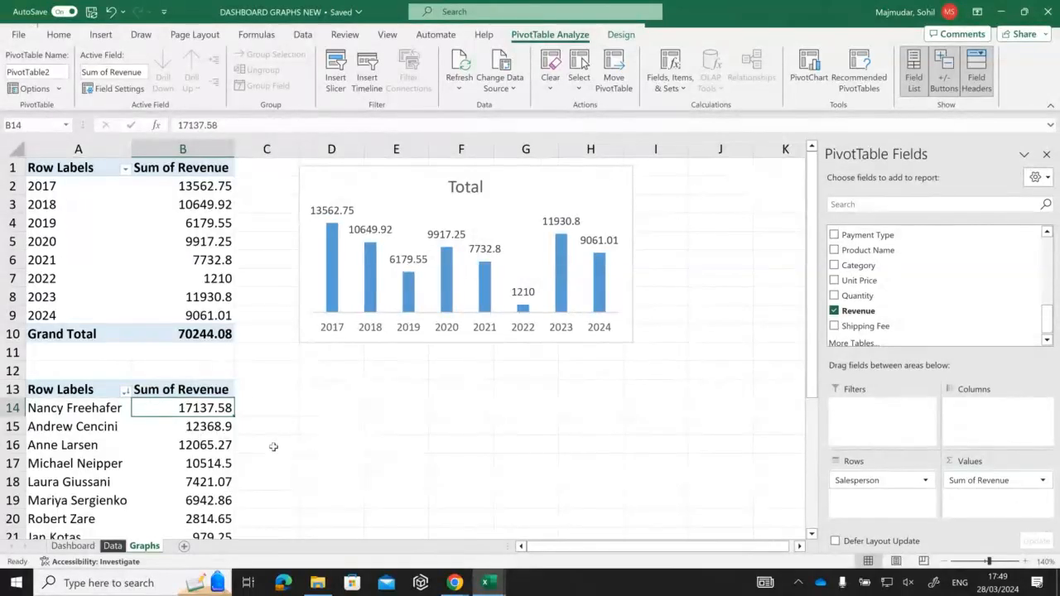
Insert a 2-D pie PivotChart from the Salesperson and Revenue PivotTable.
click(104, 36)
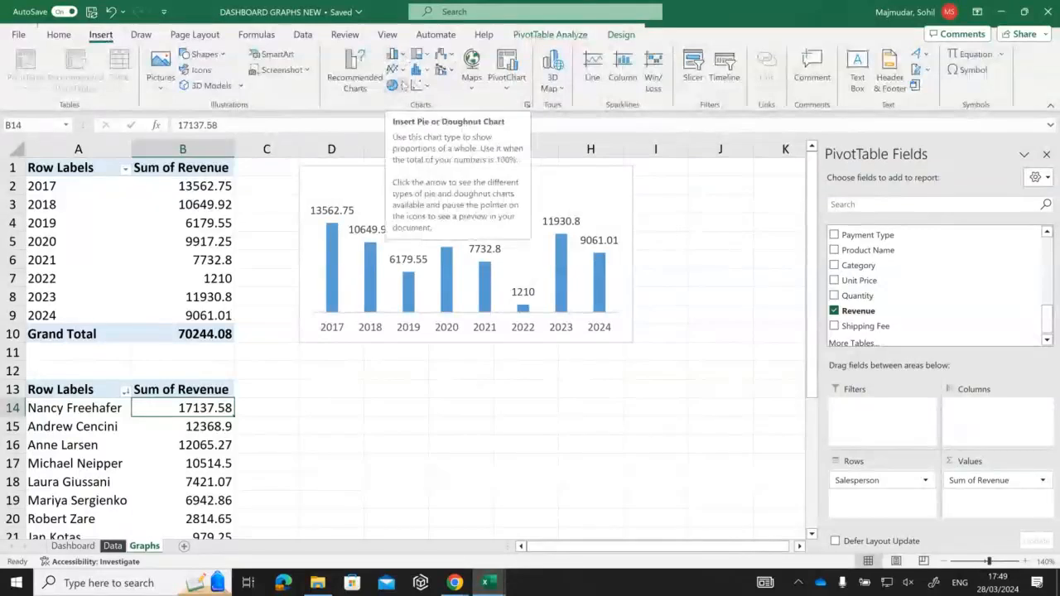
click(397, 85)
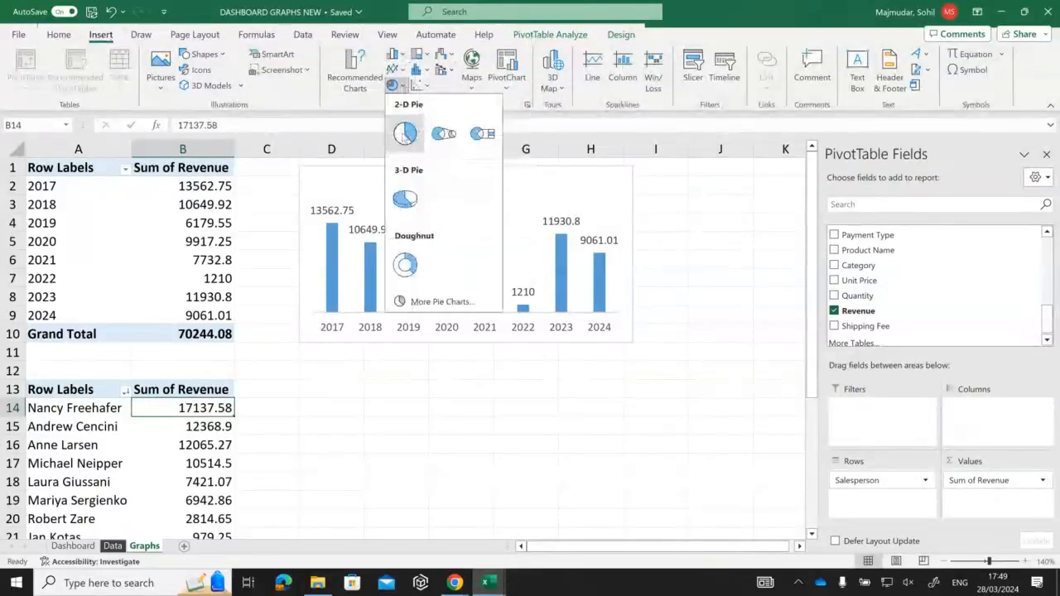
click(405, 134)
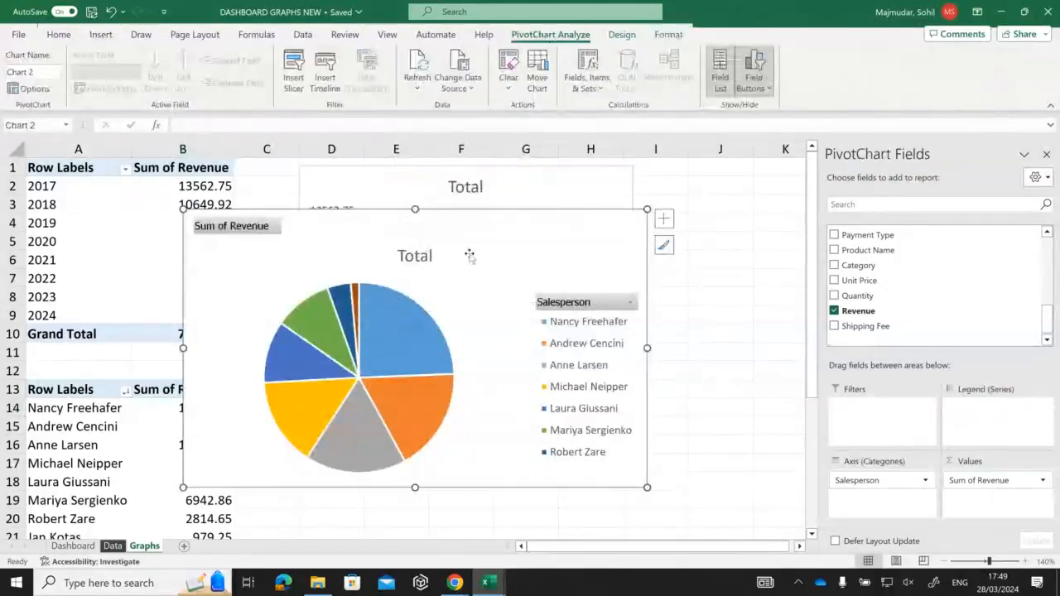
Shrink the pie chart and place it below the column chart, spanning about columns D to I and rows 13 to 25.
drag(449, 215, 558, 356)
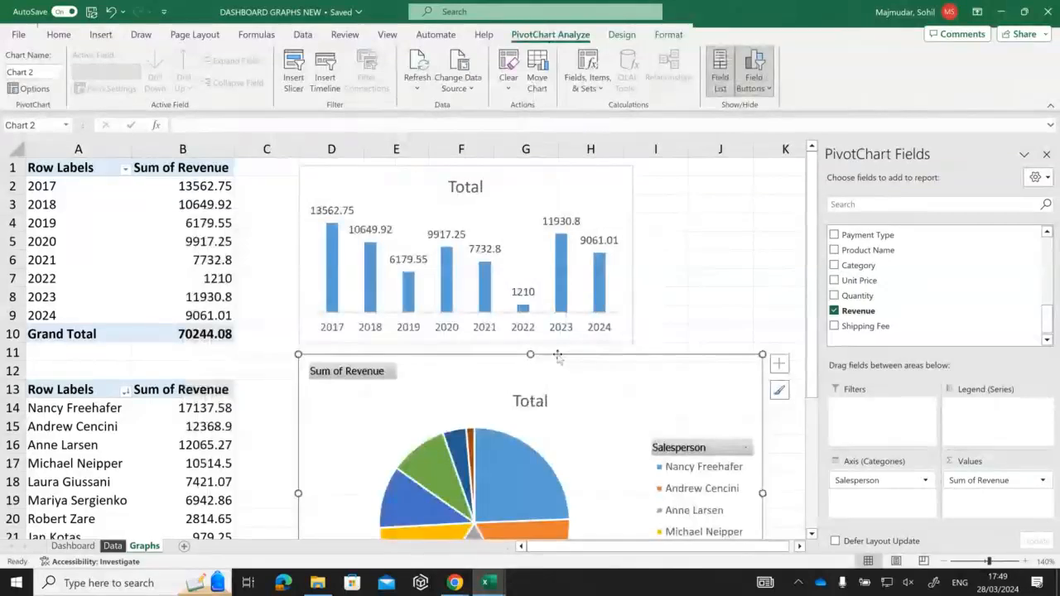
scroll(558, 356, down, 2)
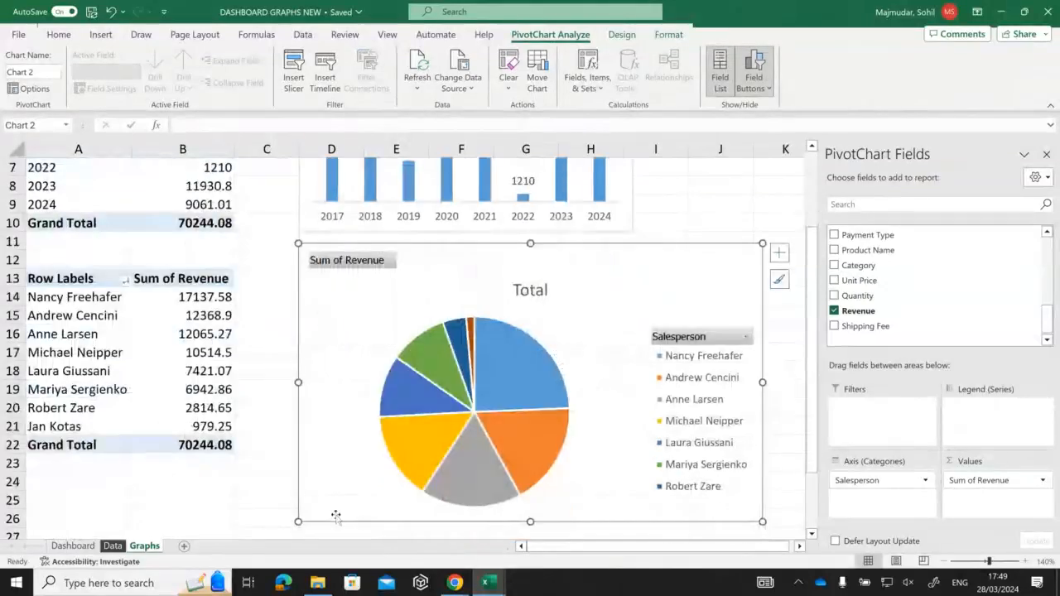
drag(336, 516, 382, 473)
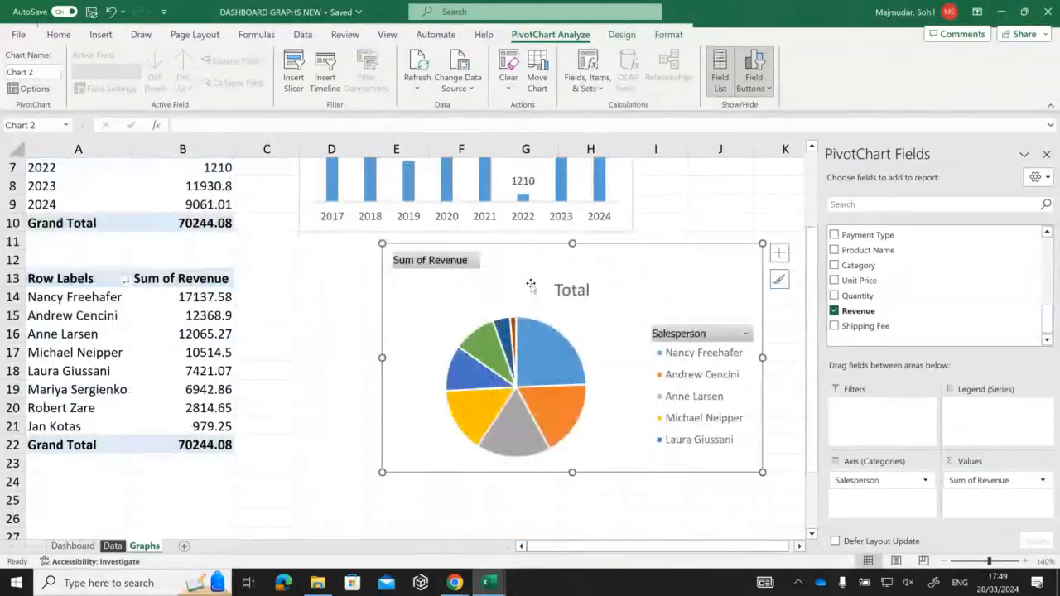
drag(465, 262, 381, 287)
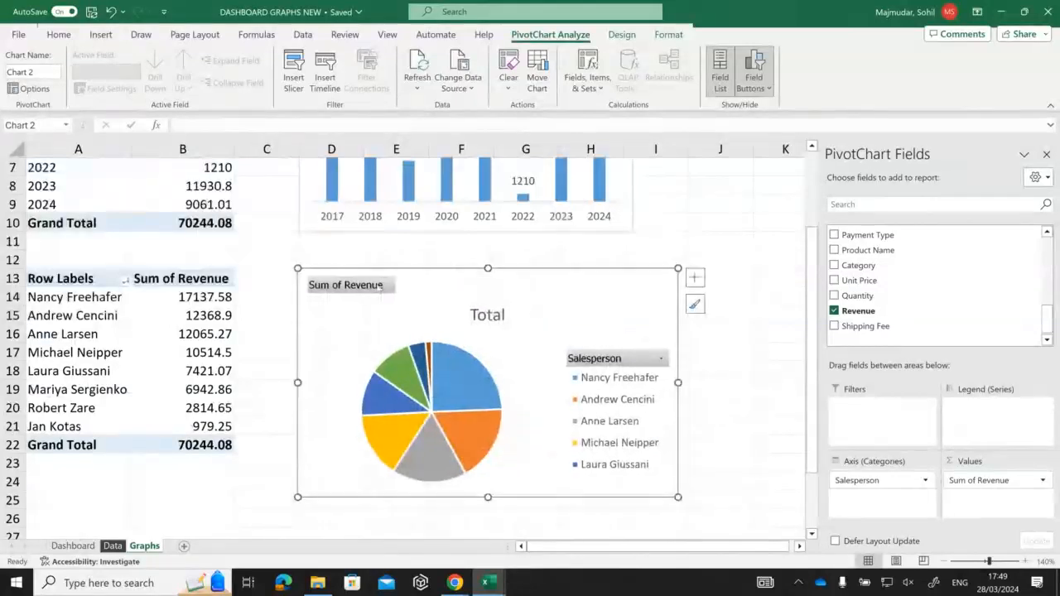
Hide all field buttons on the salesperson pie chart and add data labels to its slices.
right_click(381, 286)
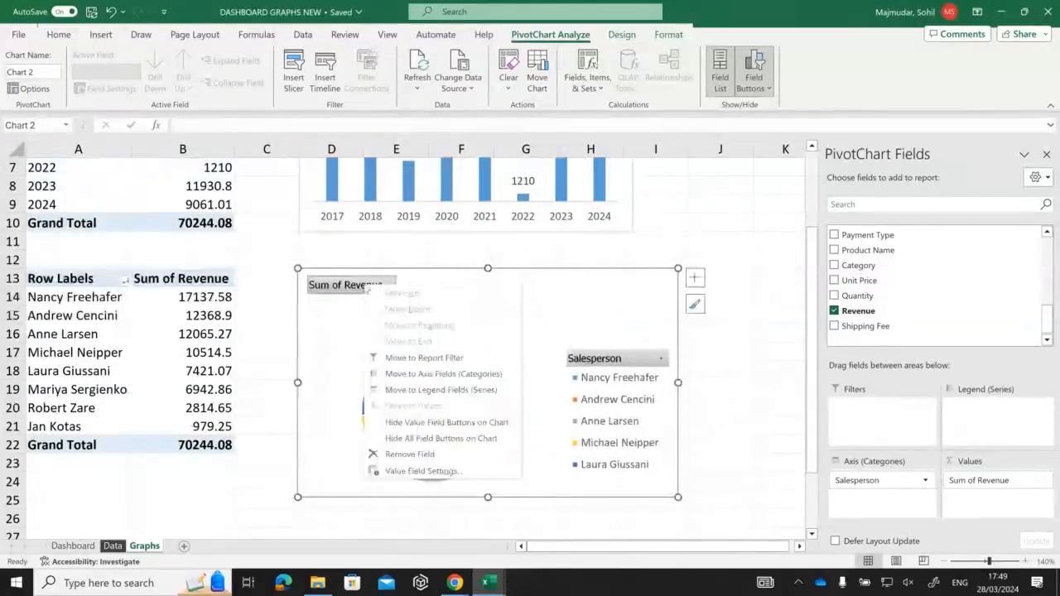
click(420, 424)
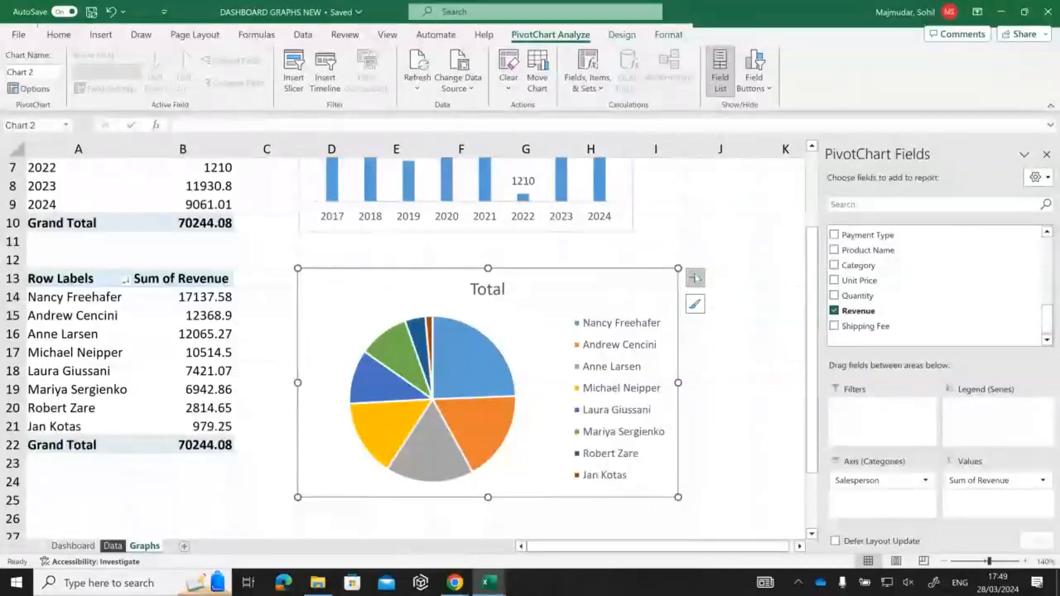
click(696, 278)
click(721, 316)
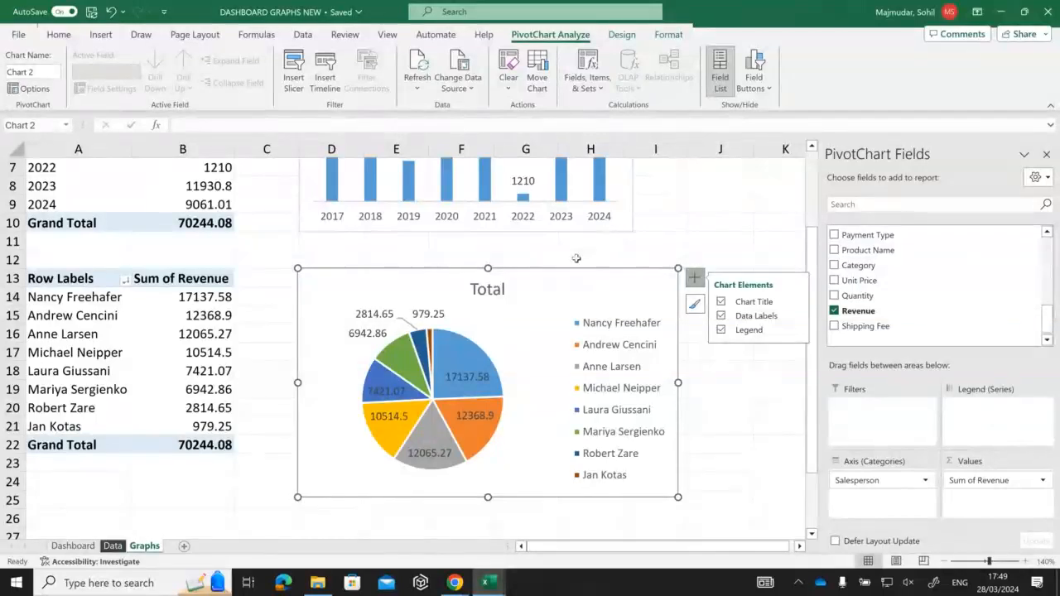
scroll(576, 259, up, 2)
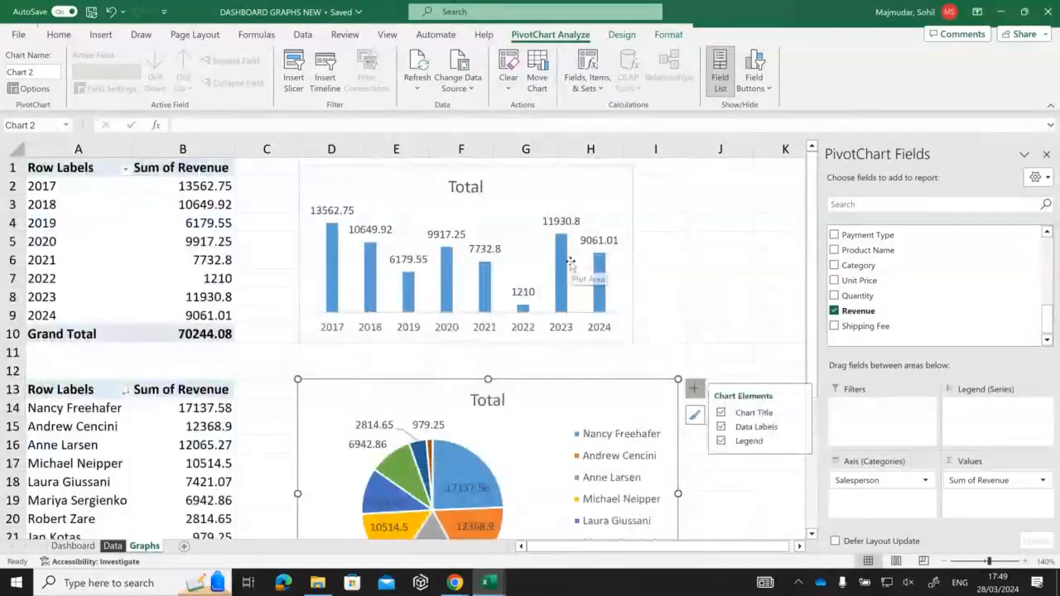
scroll(571, 262, down, 1)
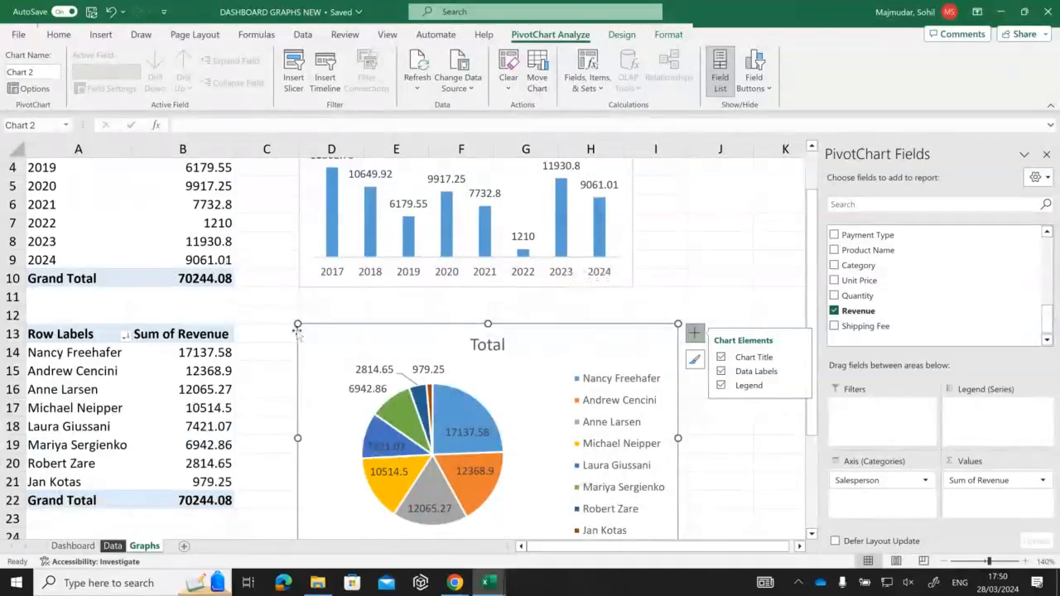
click(112, 546)
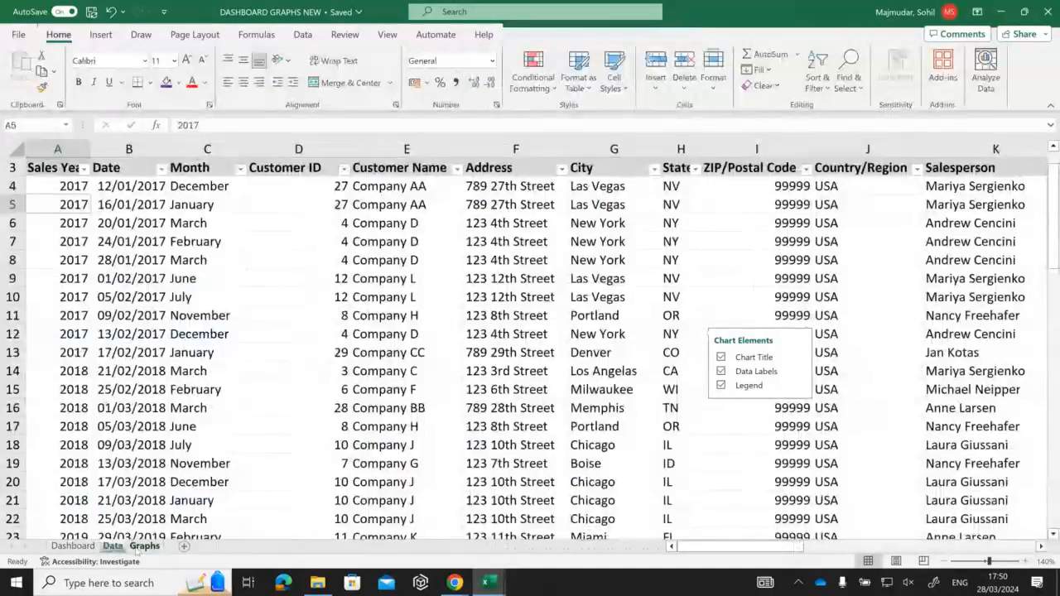
click(141, 547)
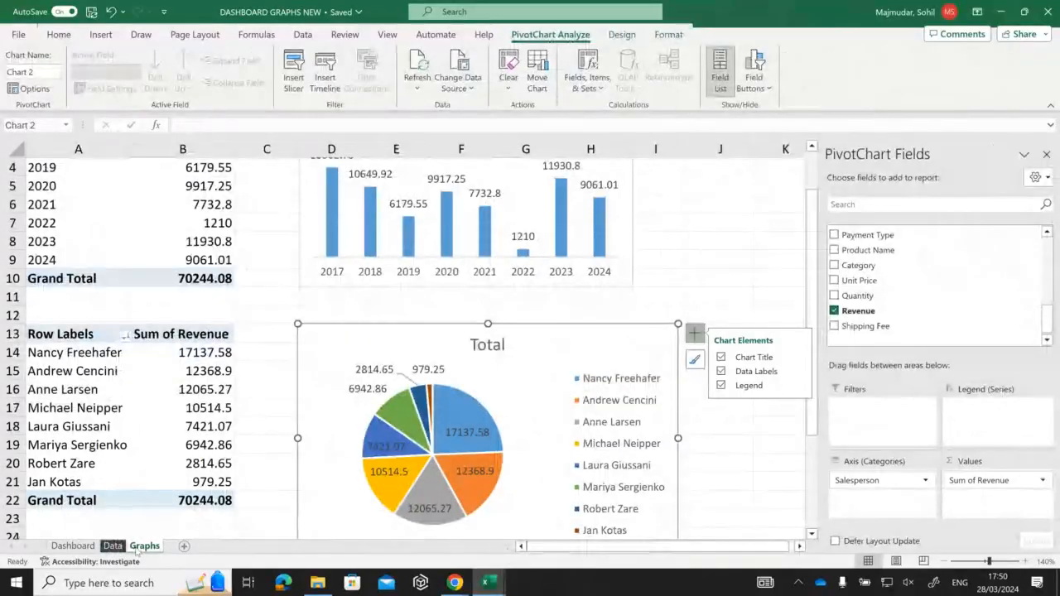
click(275, 412)
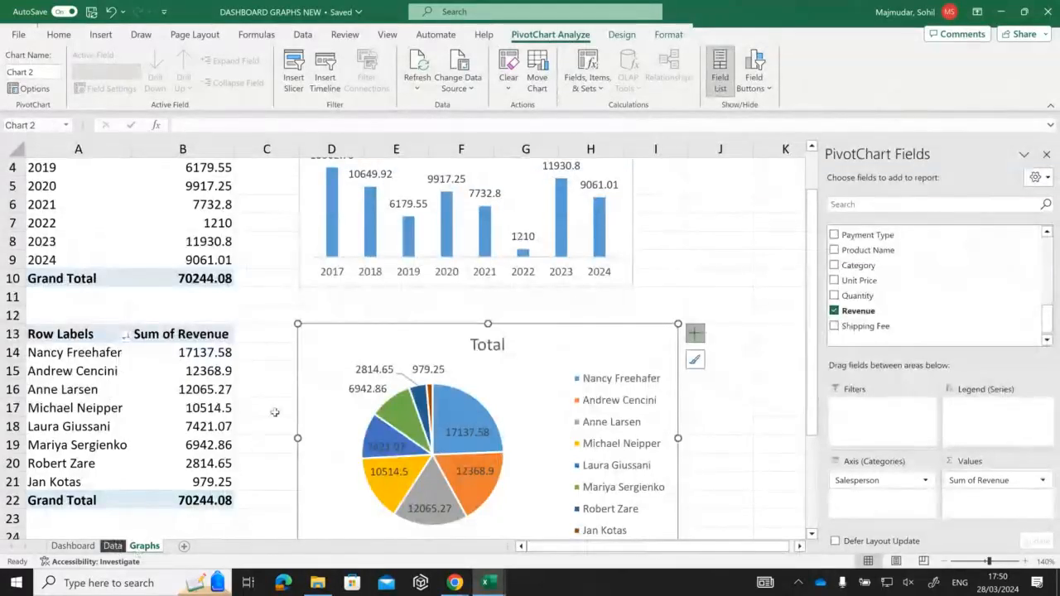
Copy the yearly revenue column chart to cell D7 of the Dashboard sheet and widen it to span columns D to L.
scroll(275, 412, up, 1)
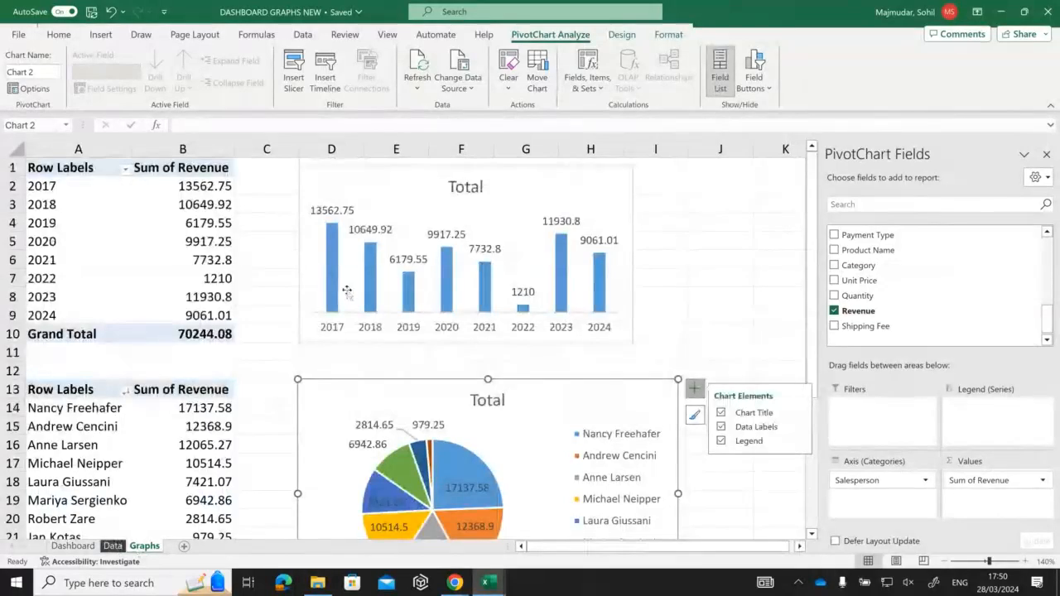
click(345, 170)
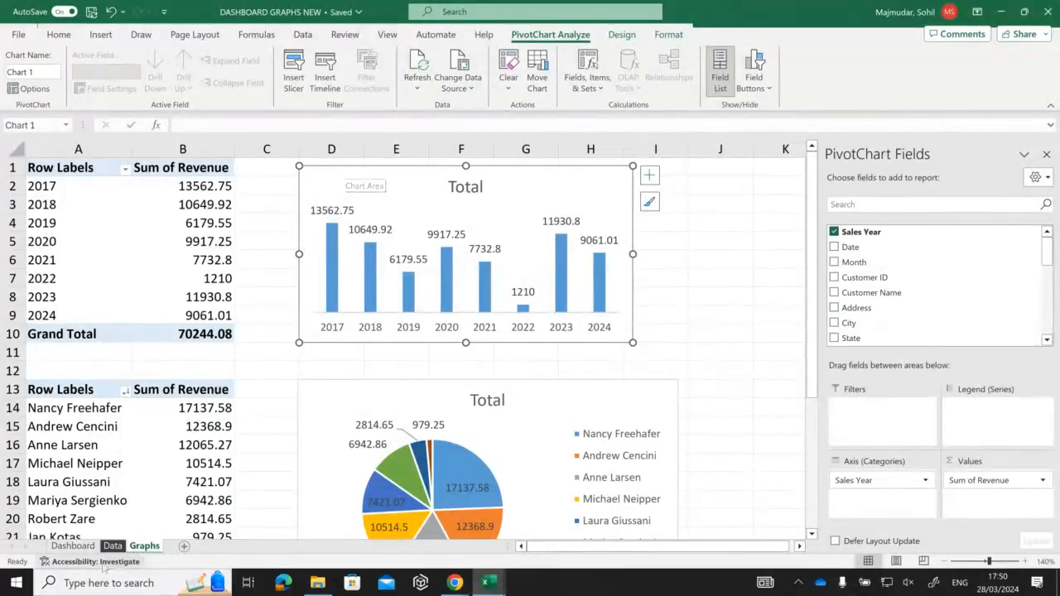
click(73, 546)
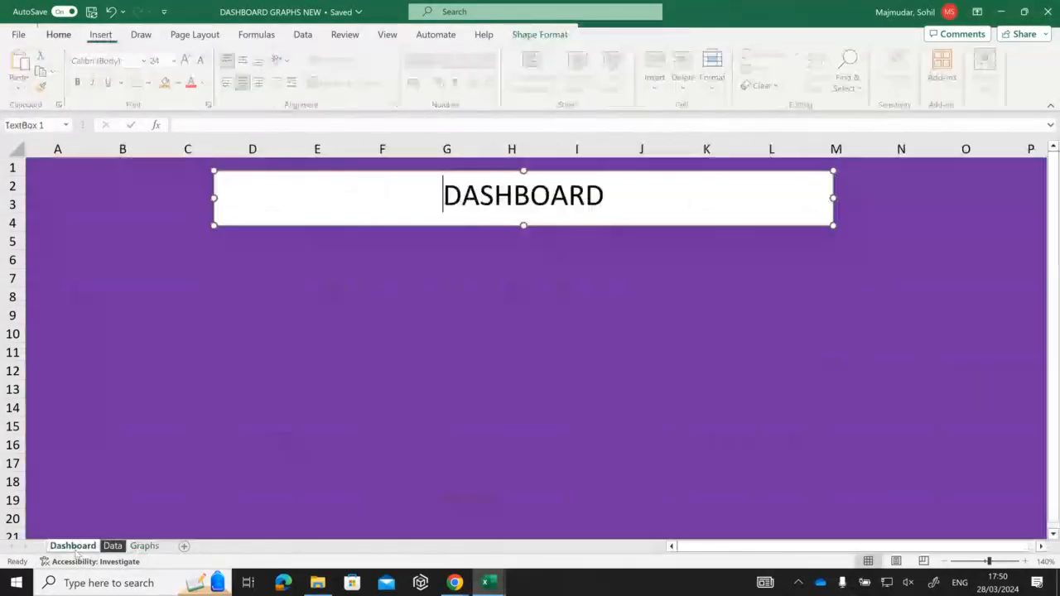
click(266, 282)
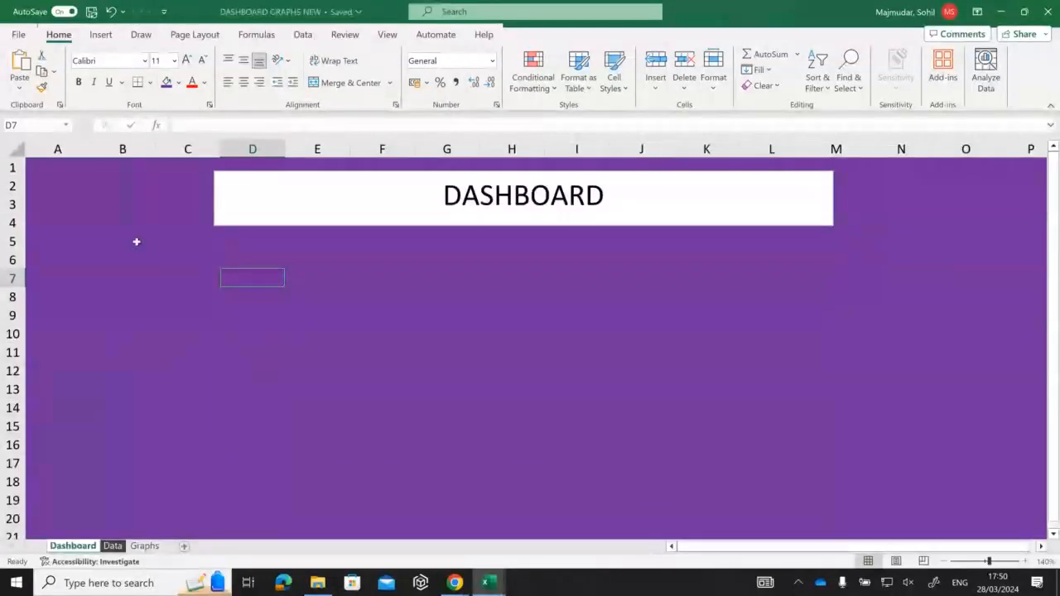
key(ctrl+v)
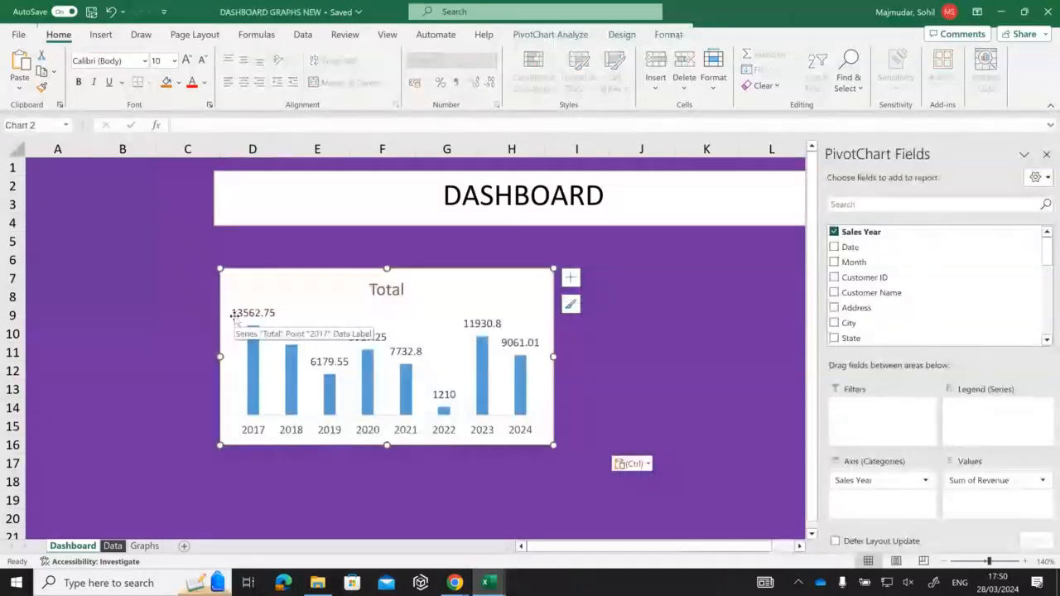
click(1047, 154)
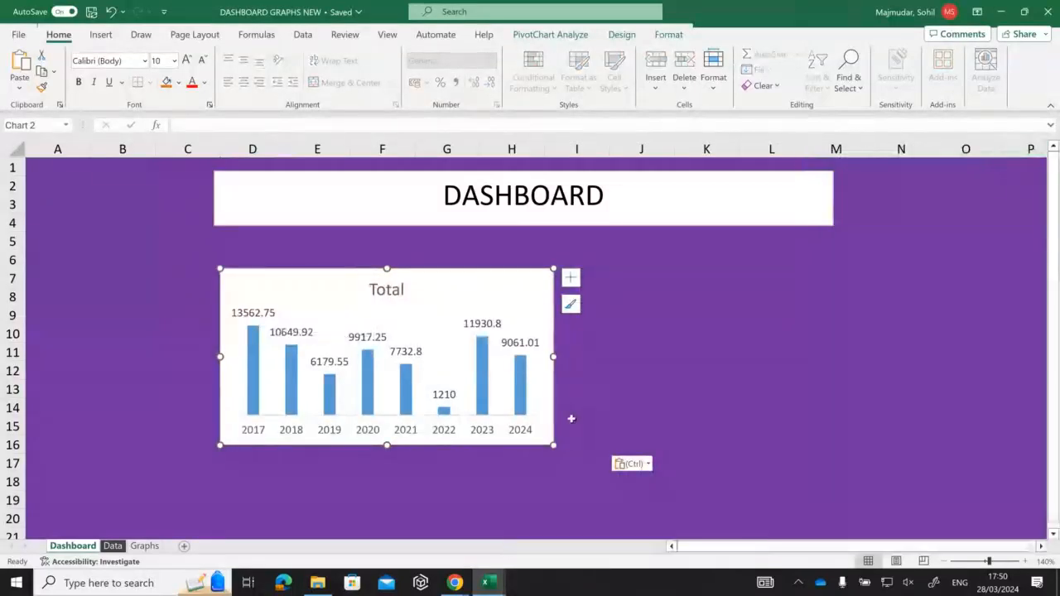
drag(553, 357, 802, 354)
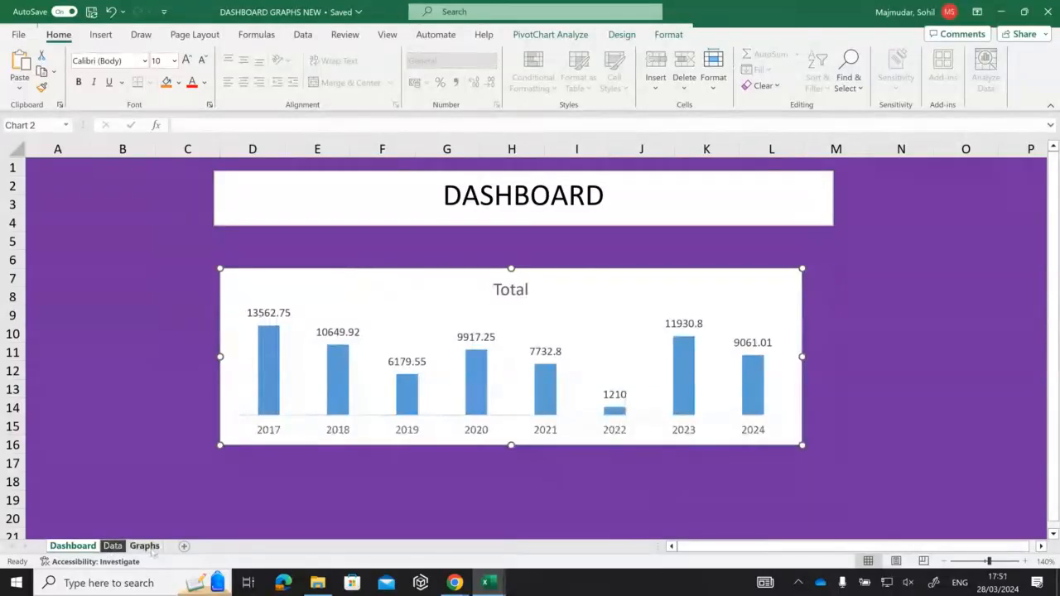
Copy the salesperson pie chart to cell D18 of the Dashboard sheet and widen it to match the column chart above.
click(147, 548)
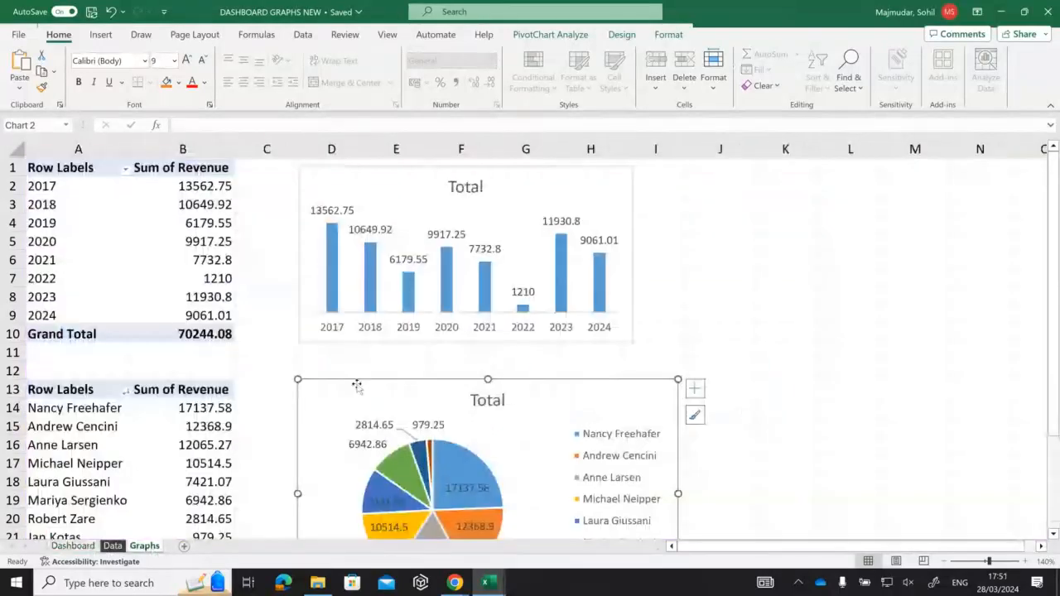
click(71, 546)
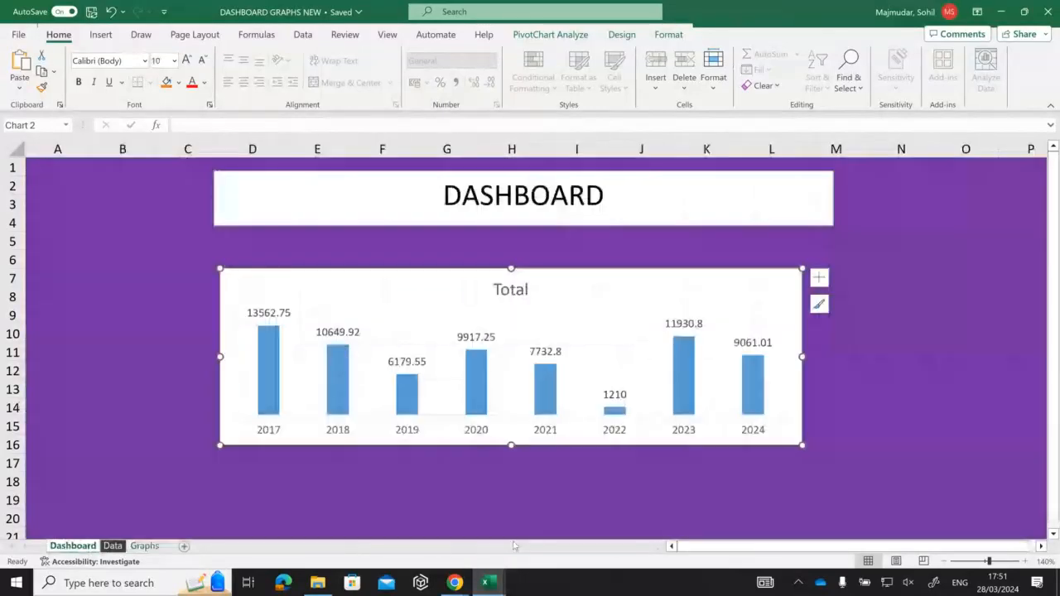
click(256, 488)
key(ctrl+v)
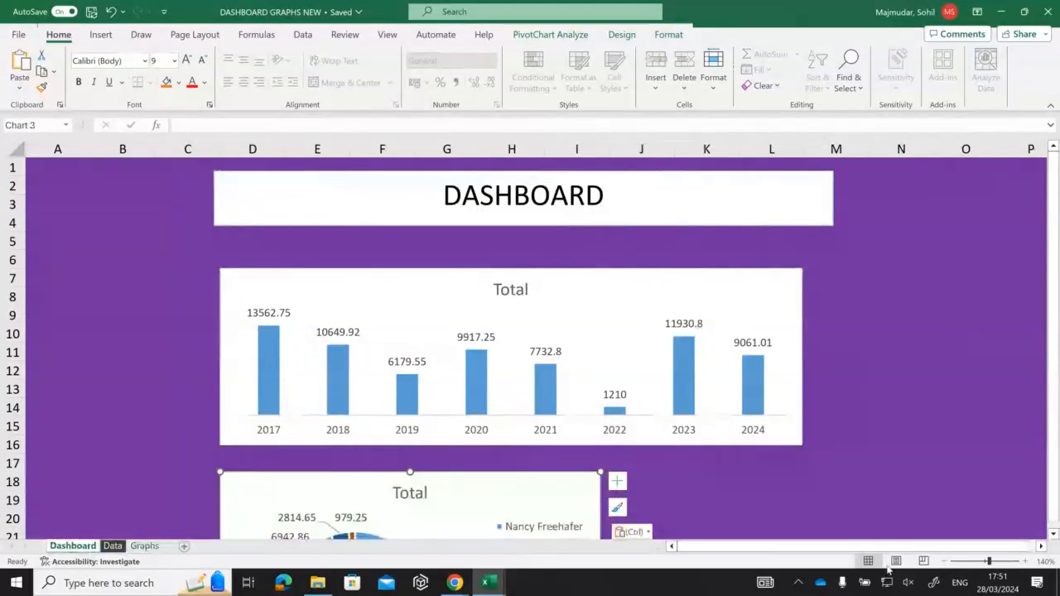
click(942, 562)
click(942, 561)
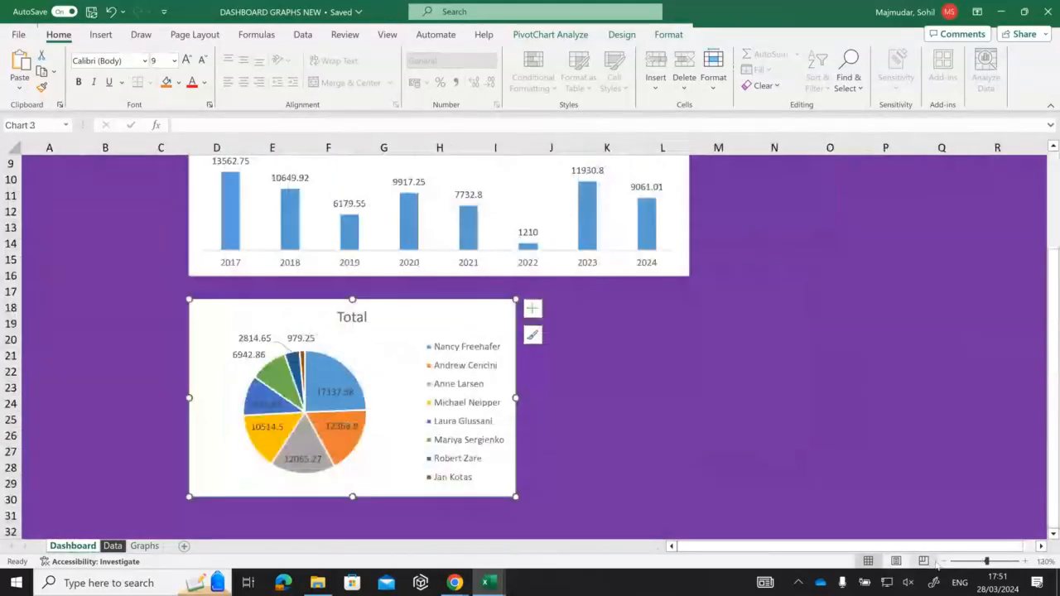
scroll(938, 567, up, 1)
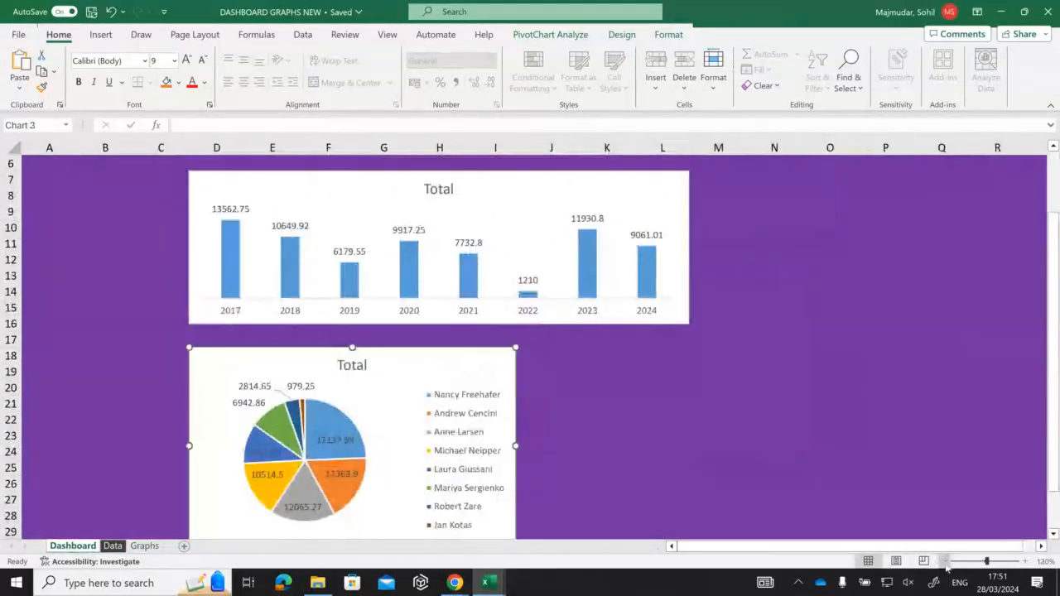
click(943, 562)
drag(470, 493, 635, 497)
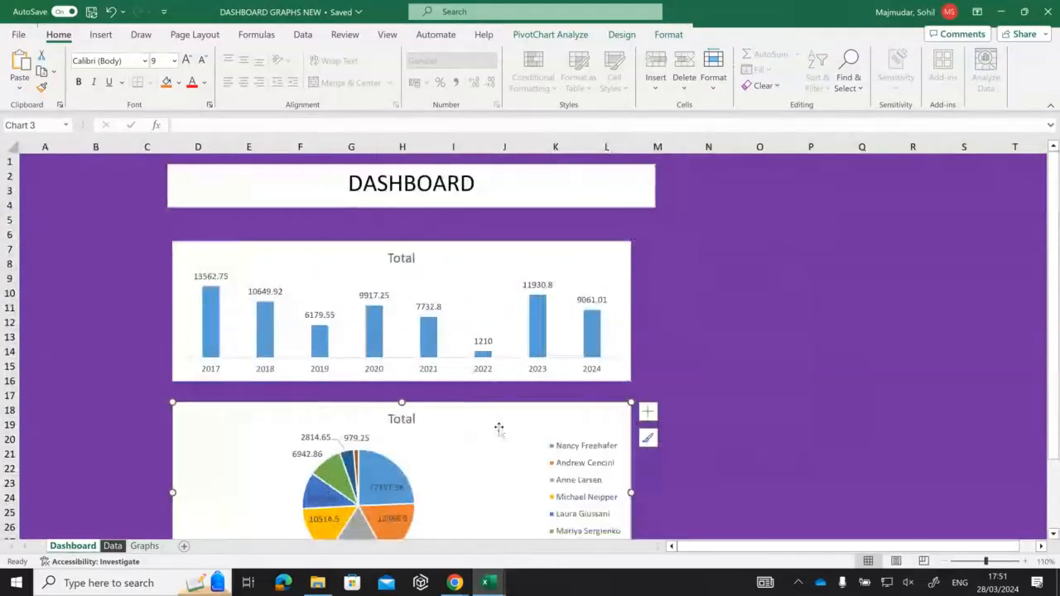
Insert Sales Year and Salesperson slicers for the dashboard column chart and stack them beside the charts, around columns N to P.
scroll(492, 427, down, 1)
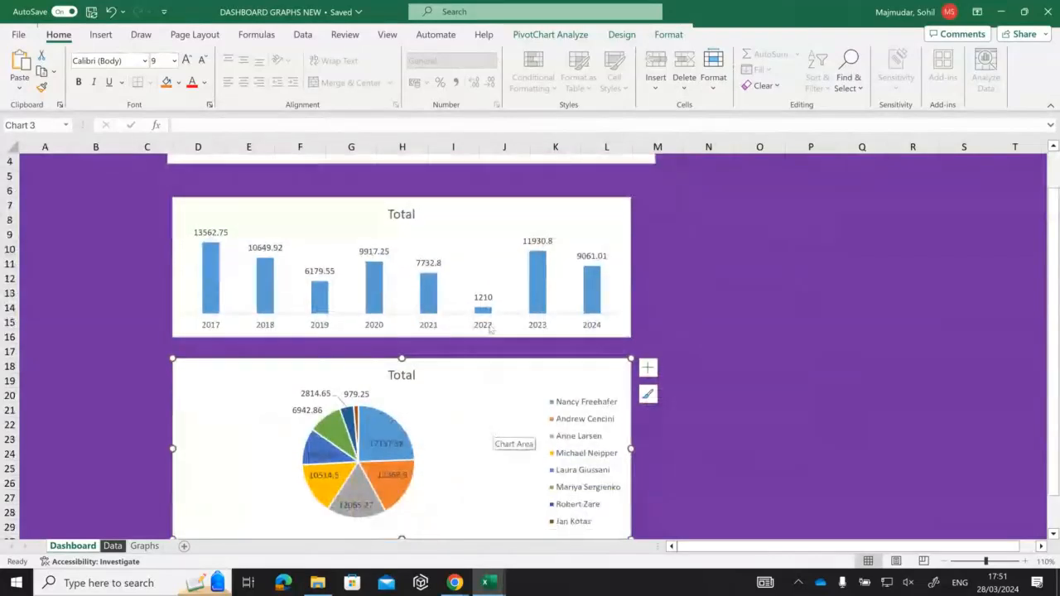
click(466, 202)
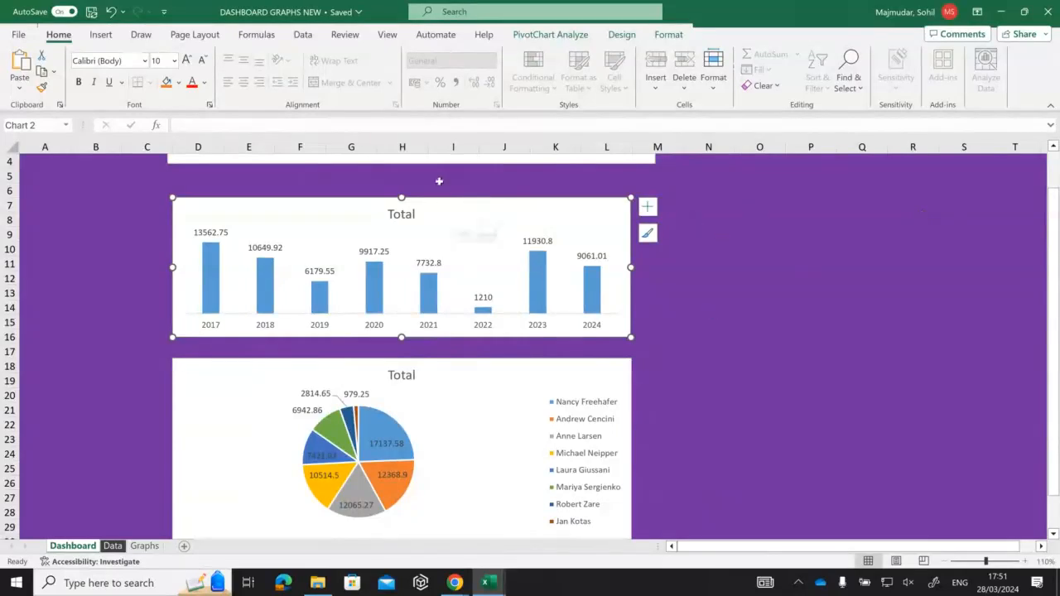
click(559, 42)
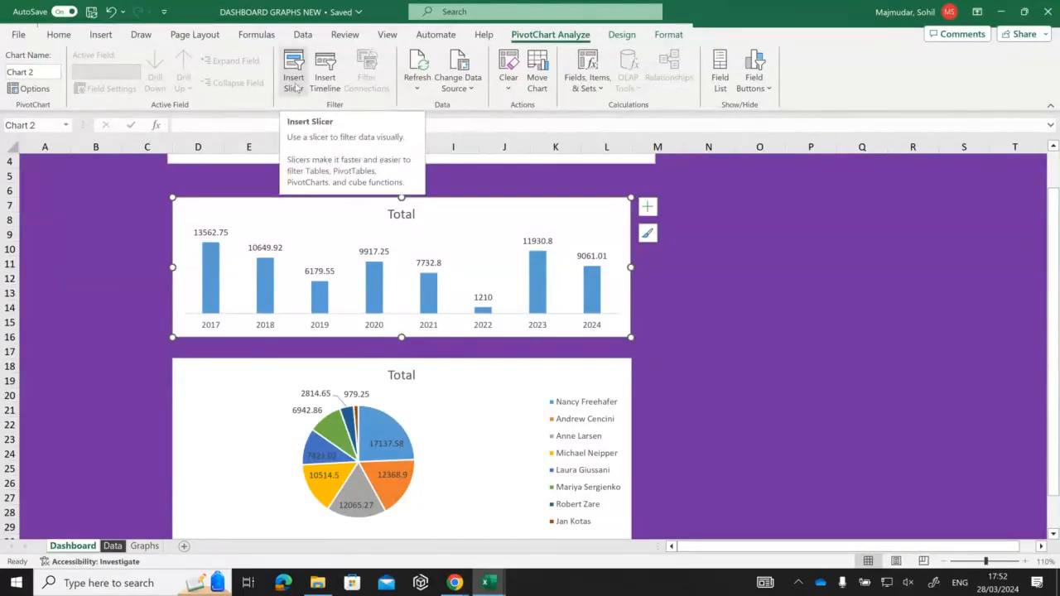
click(296, 86)
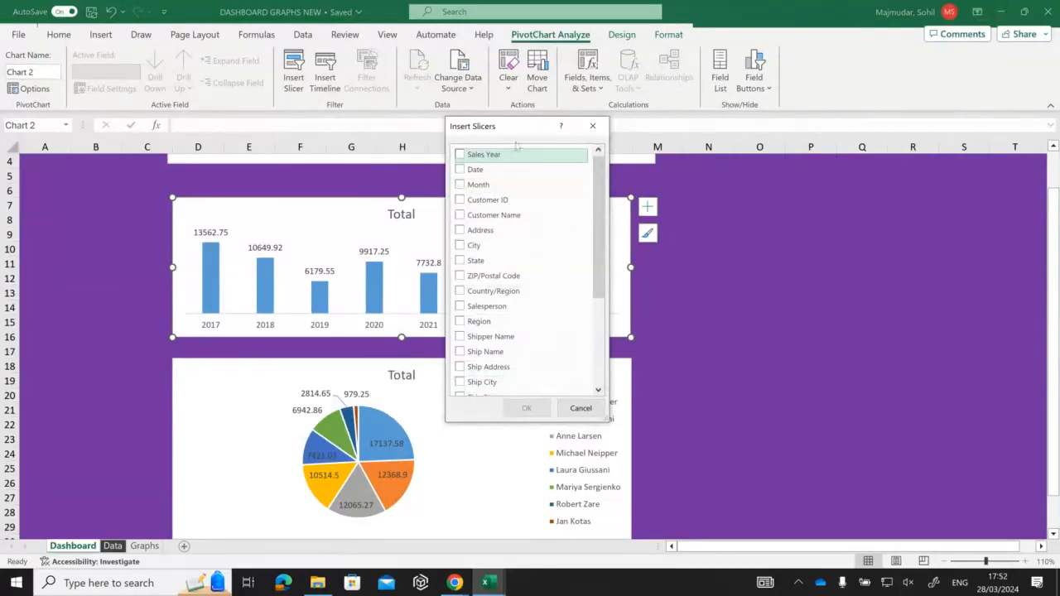
click(461, 155)
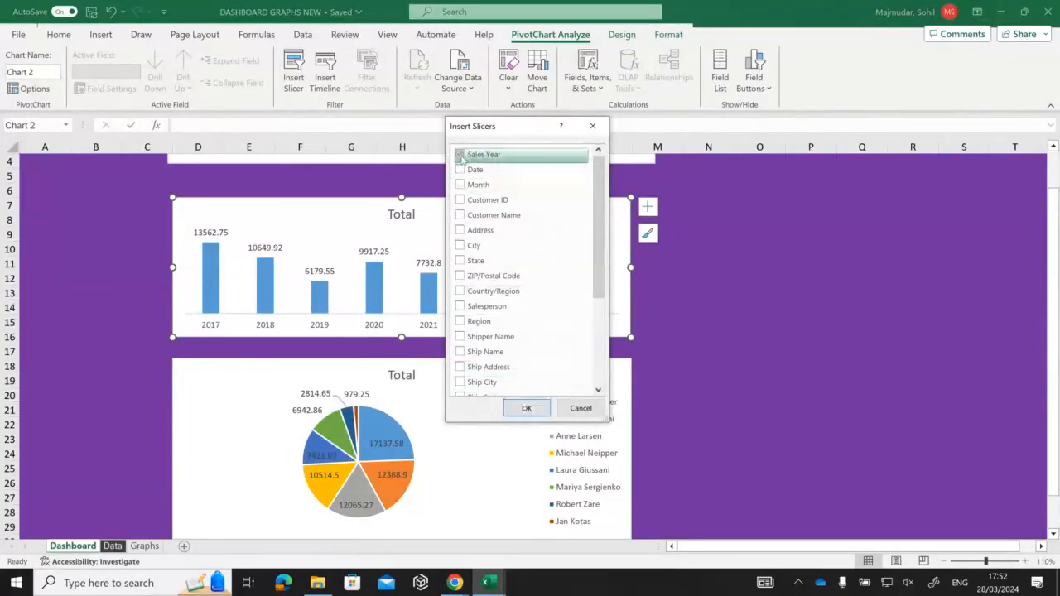
click(461, 308)
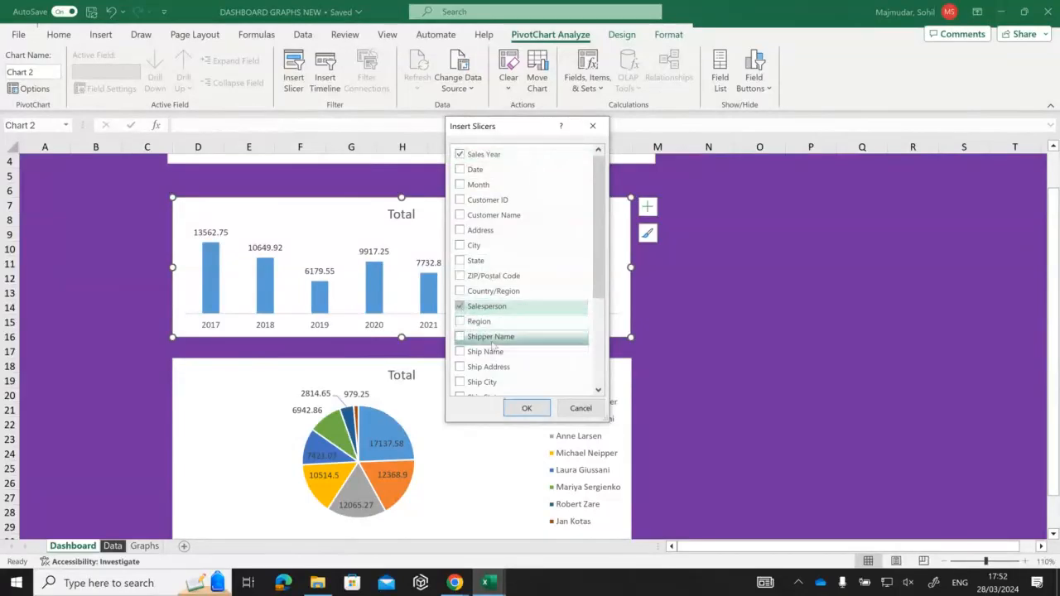
click(531, 411)
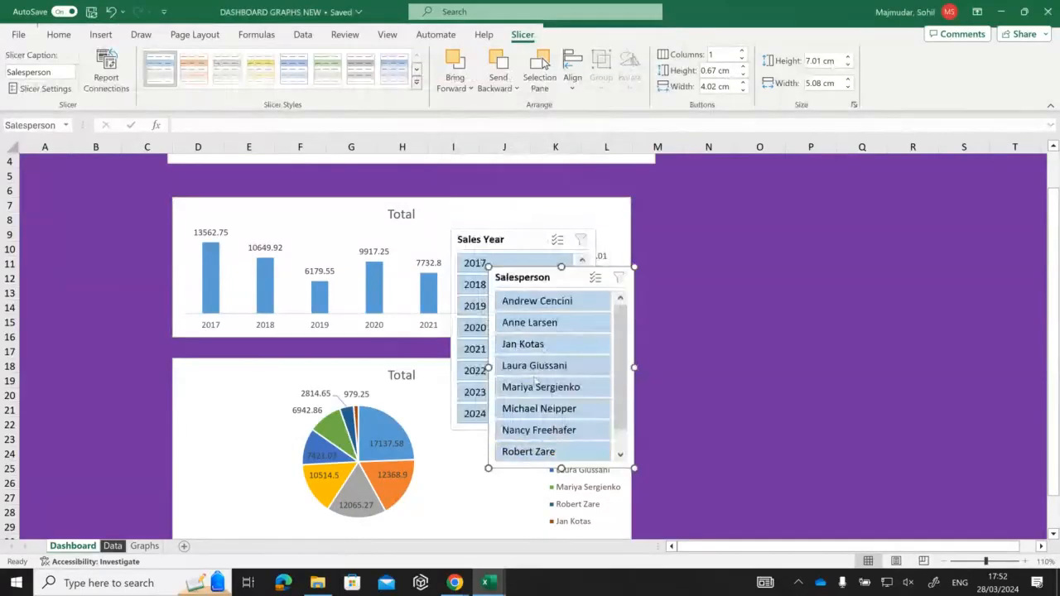
drag(515, 240, 762, 190)
drag(563, 283, 768, 404)
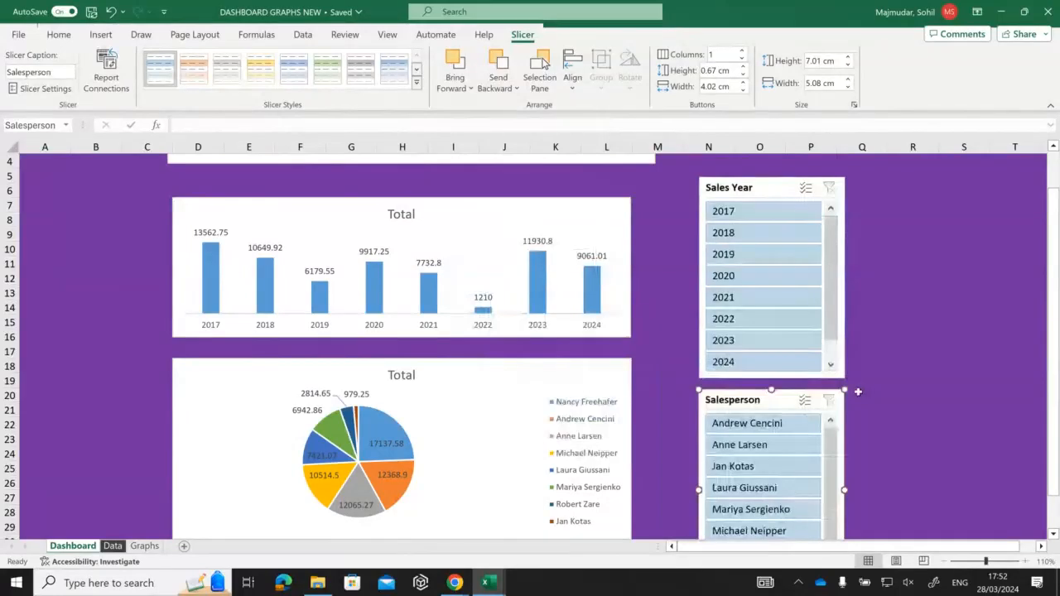
Connect the Sales Year slicer to PivotTable2 in addition to PivotTable1 through its report connections.
click(750, 189)
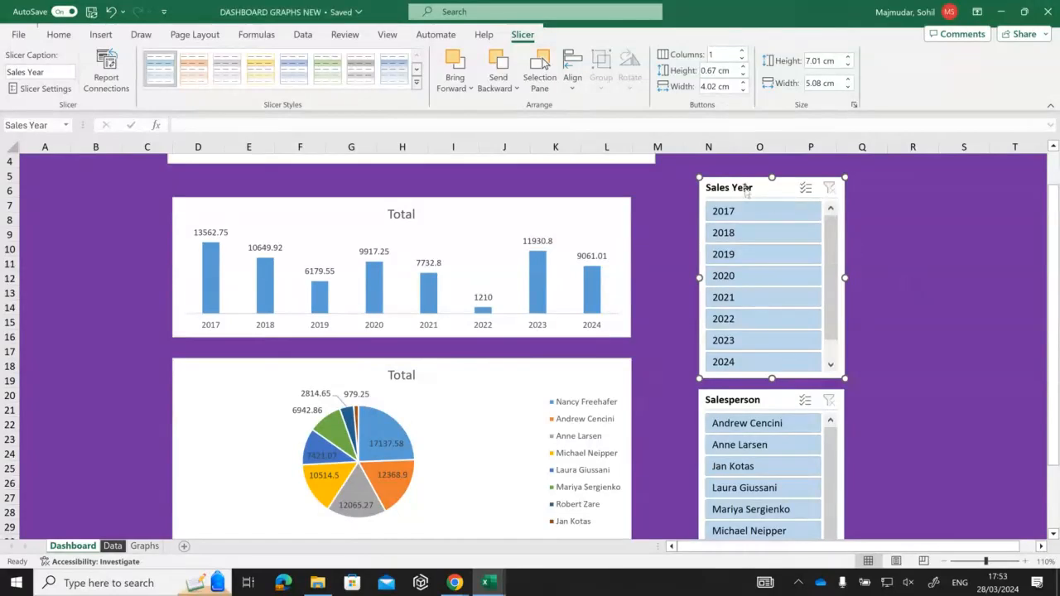
right_click(746, 190)
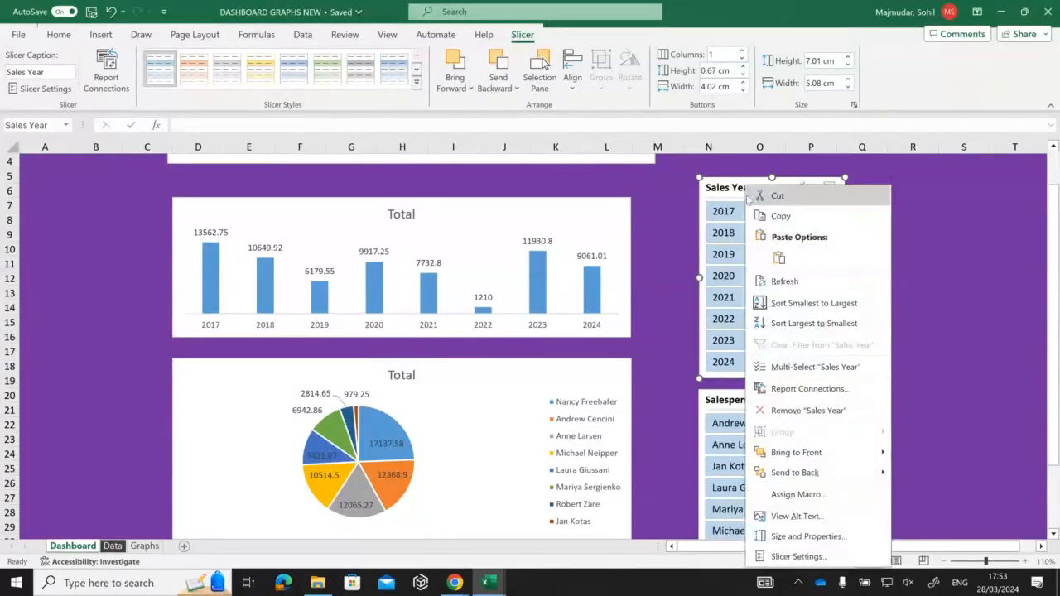
click(854, 389)
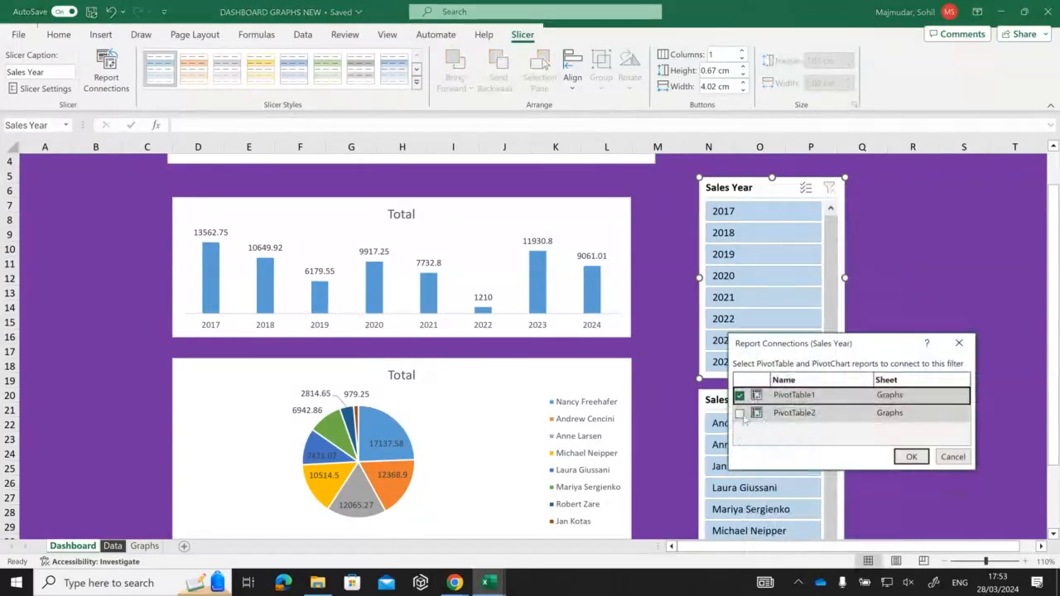
click(739, 414)
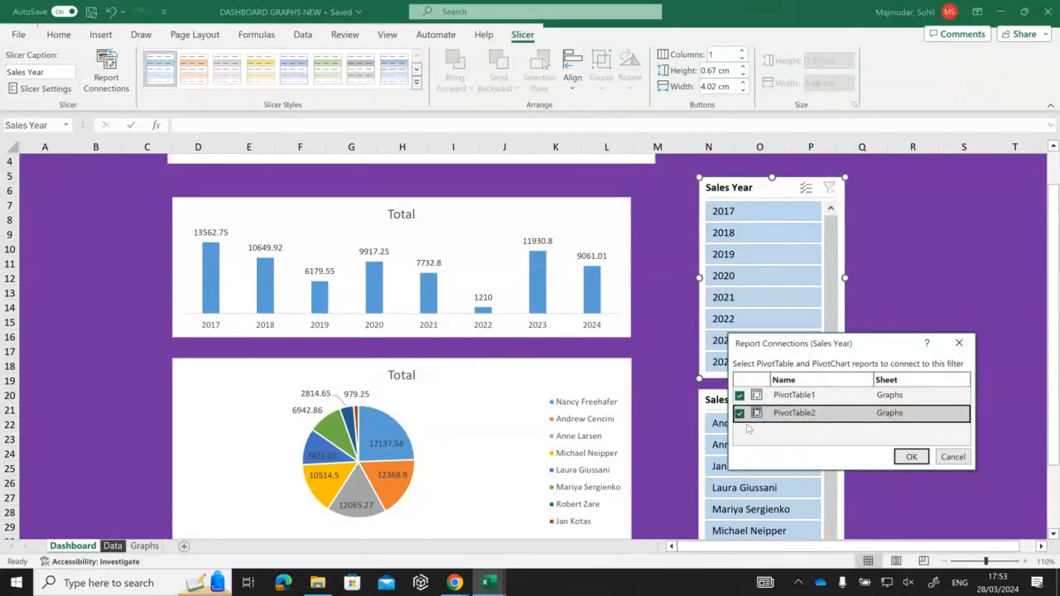
click(905, 458)
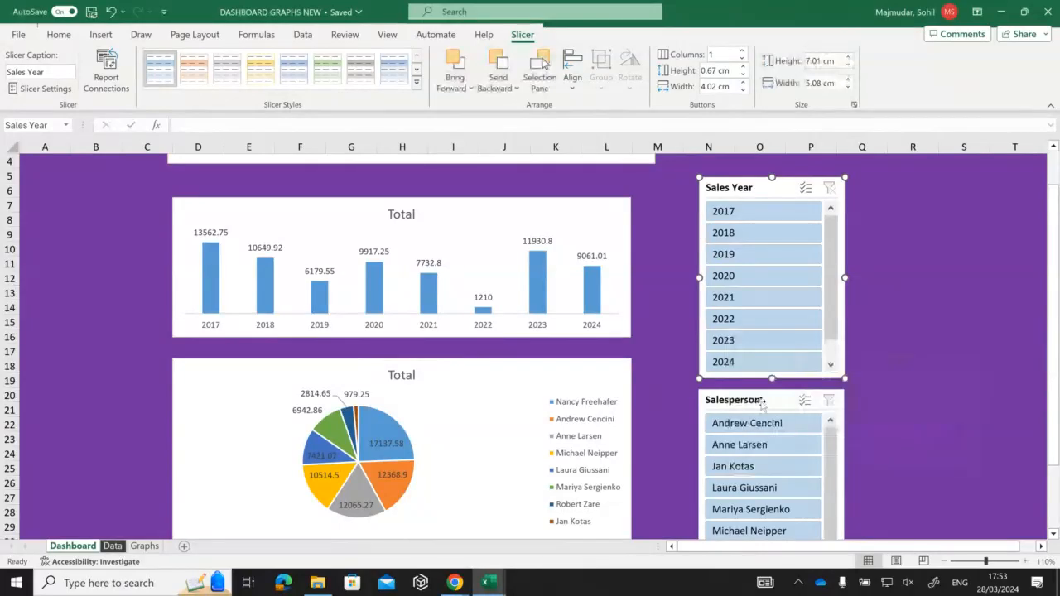
Connect the Salesperson slicer to PivotTable2 as well as PivotTable1 through its report connections.
click(756, 401)
right_click(756, 402)
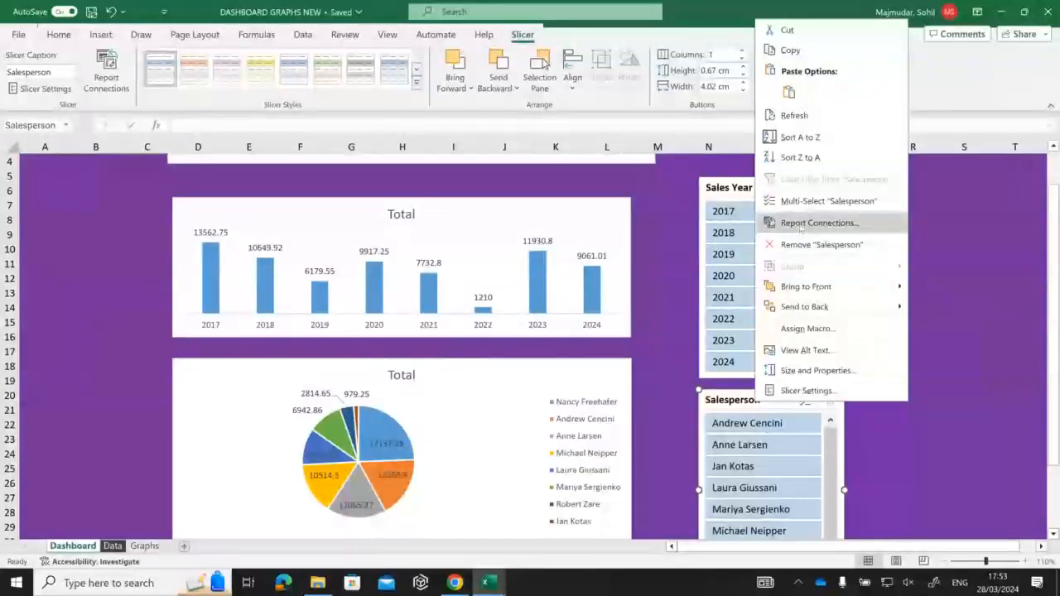
click(800, 222)
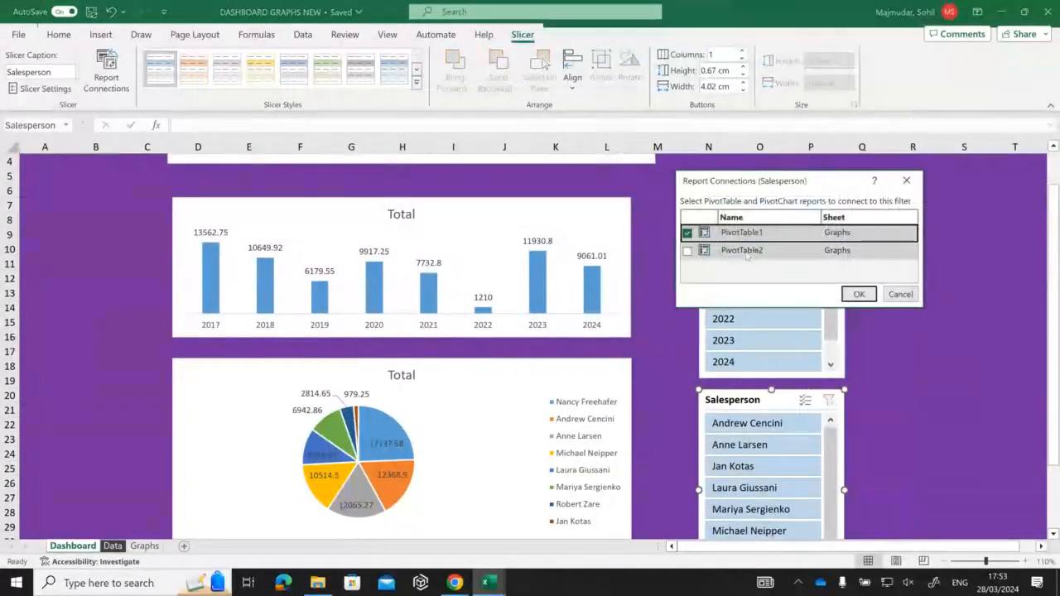
click(687, 250)
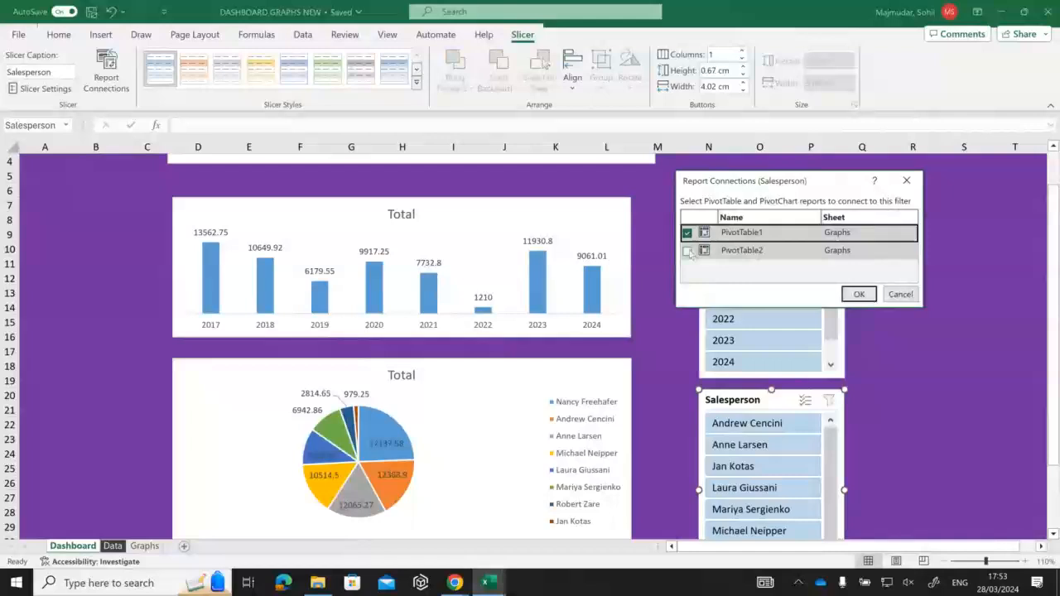
click(860, 295)
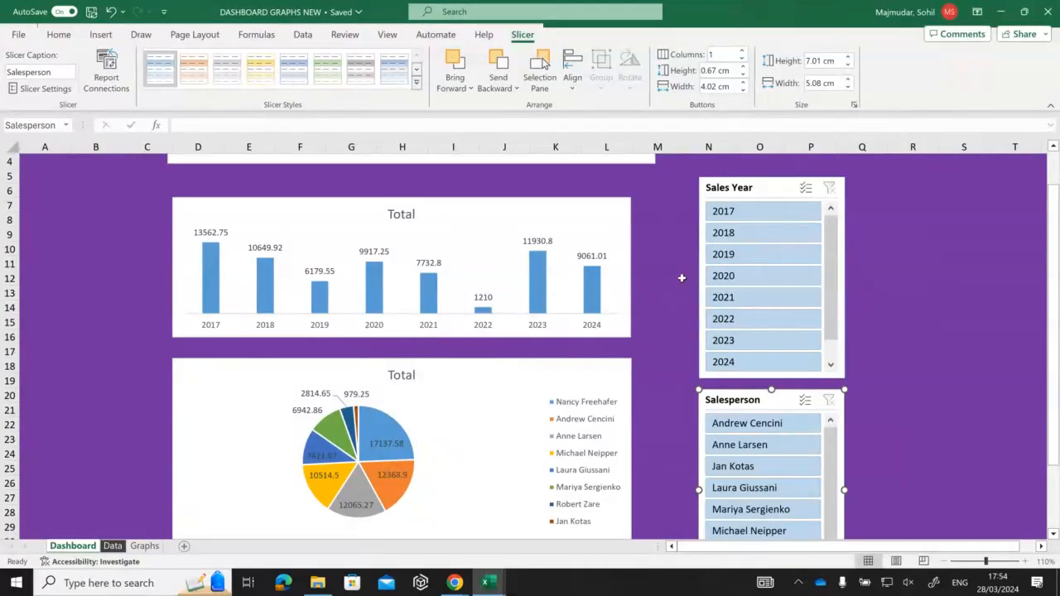
Filter the dashboard to 2018, 2020 and 2022 using multi-select in the Sales Year slicer.
click(742, 241)
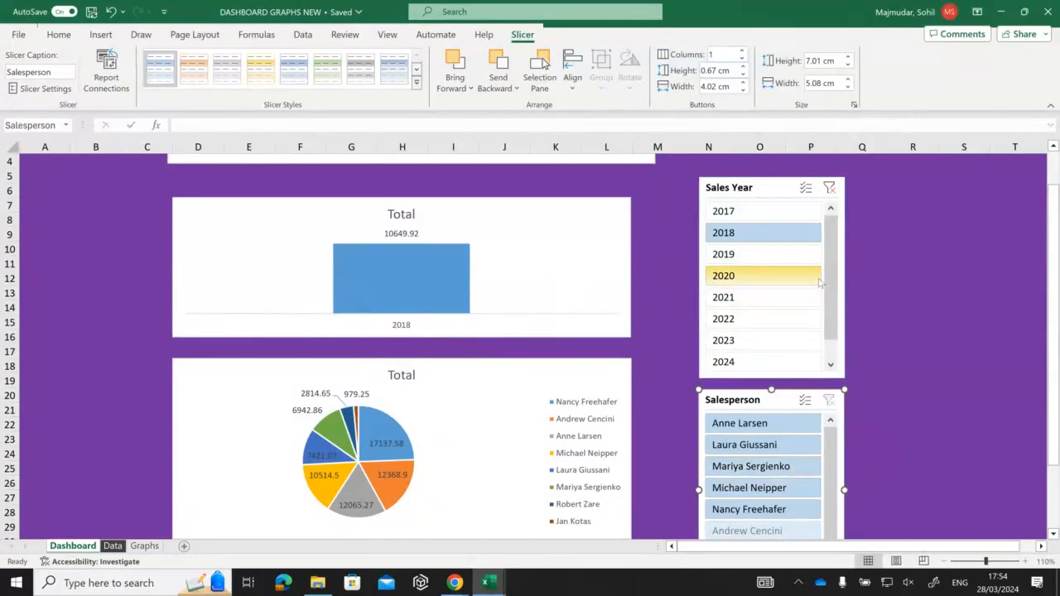
click(810, 194)
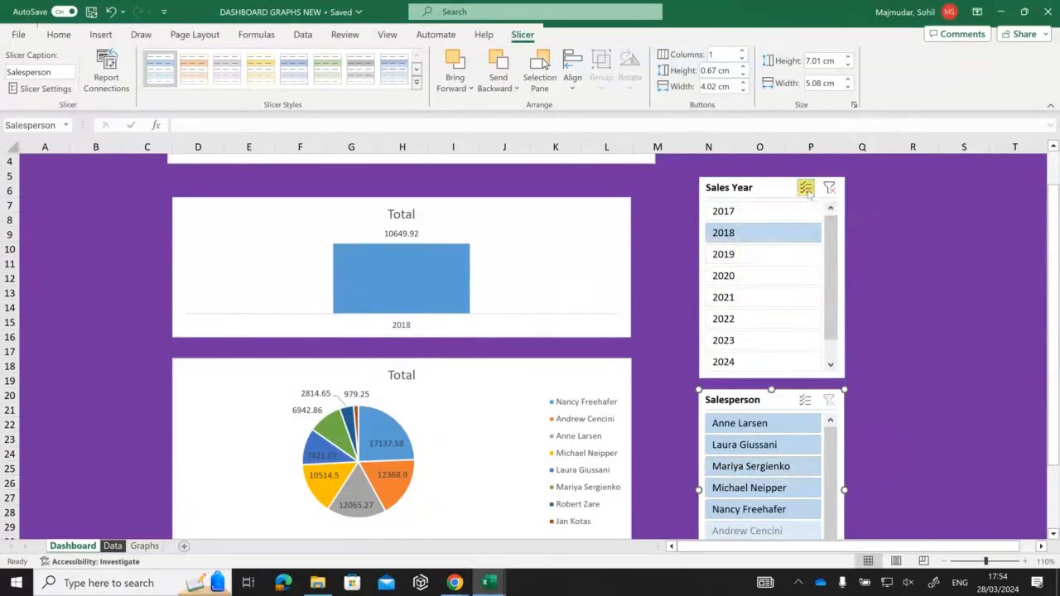
click(764, 277)
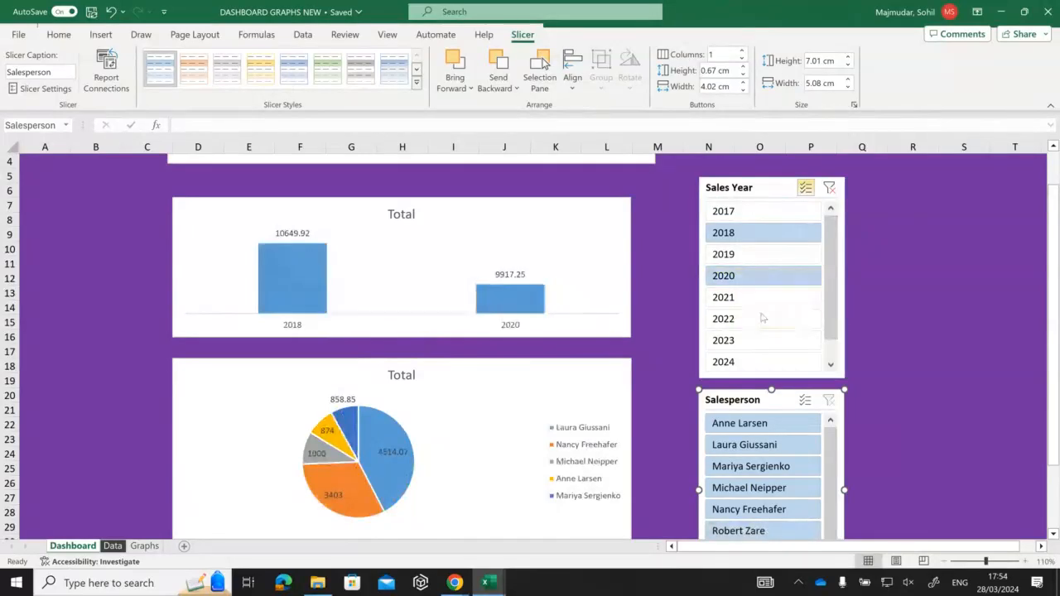
click(764, 318)
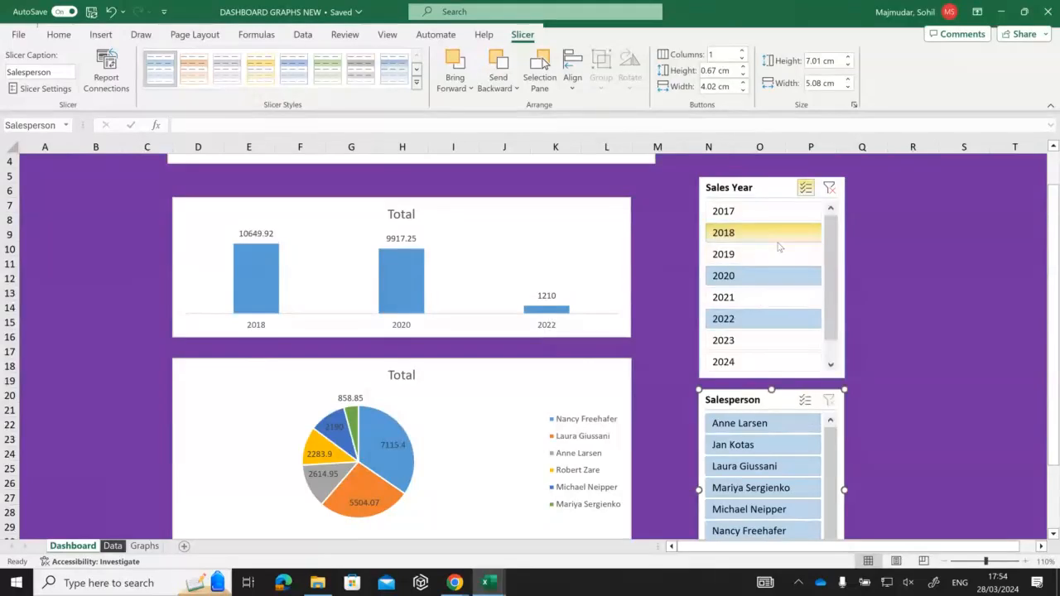
Filter by the second and fifth listed salespeople using multi-select, and clear the filters of both the Salesperson and Sales Year slicers.
click(754, 446)
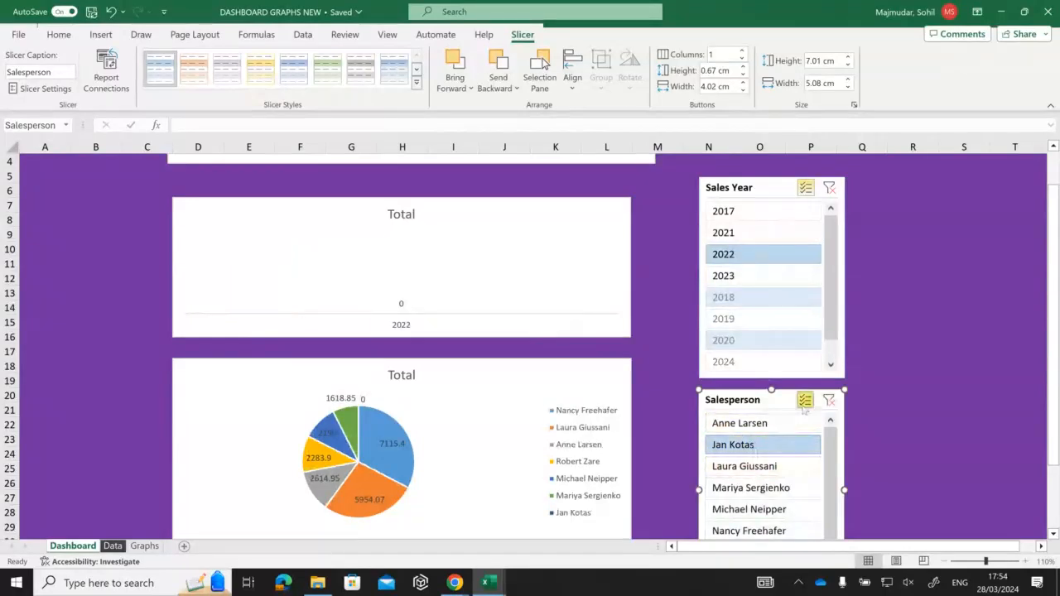
click(761, 510)
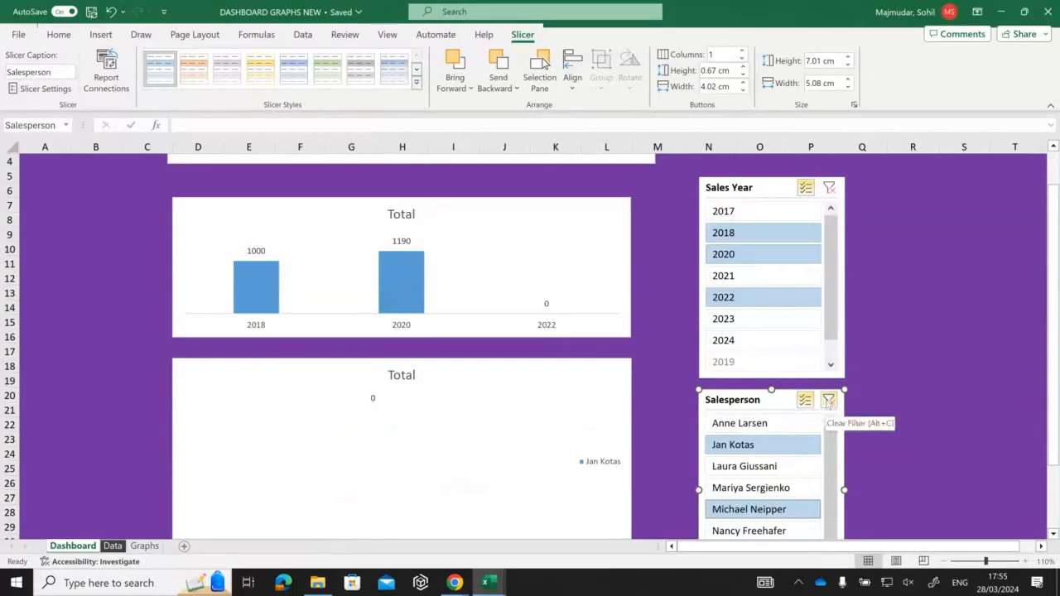
click(828, 401)
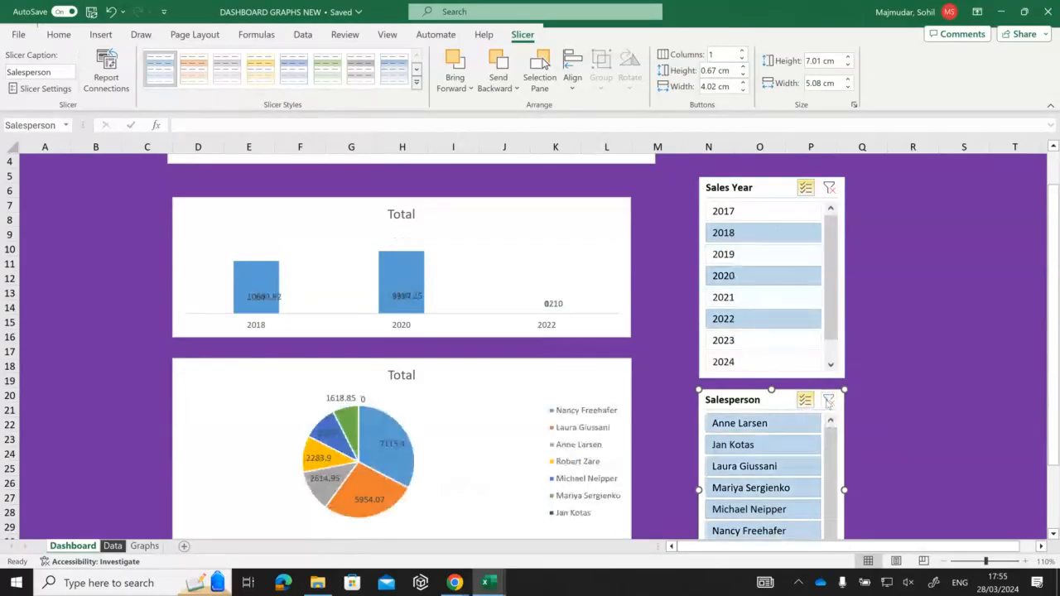
click(830, 187)
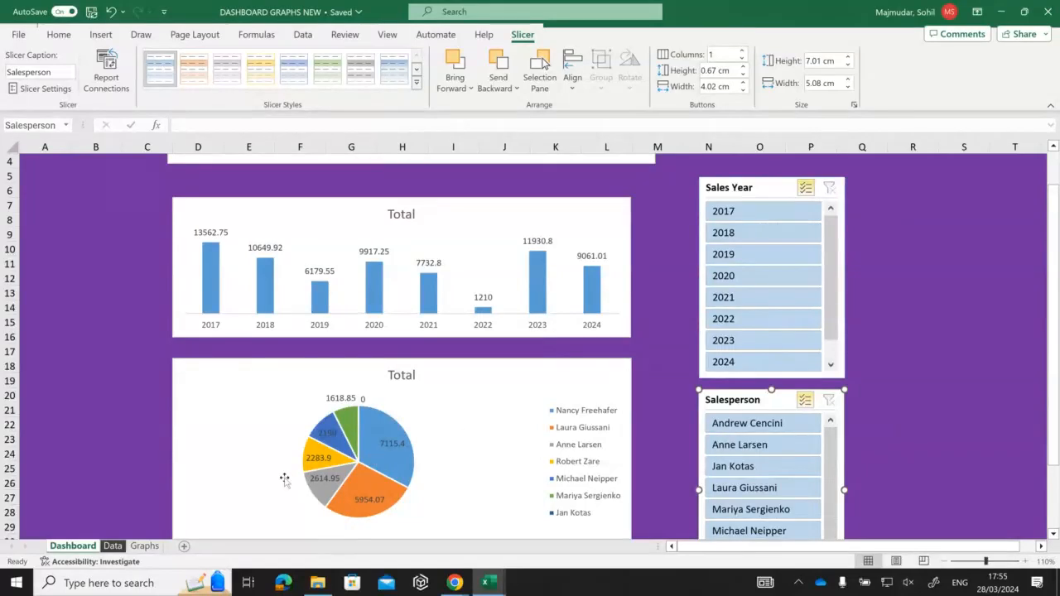
Check the PivotTables on the Graphs sheet, and filter the Dashboard to 2022 and 2024 with the Sales Year slicer.
click(144, 547)
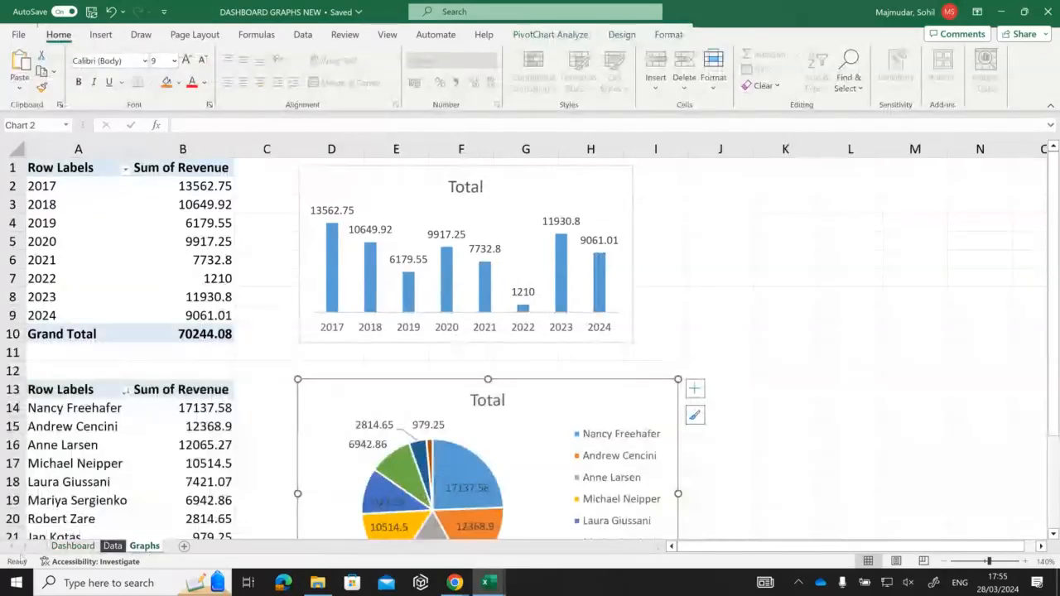
click(72, 548)
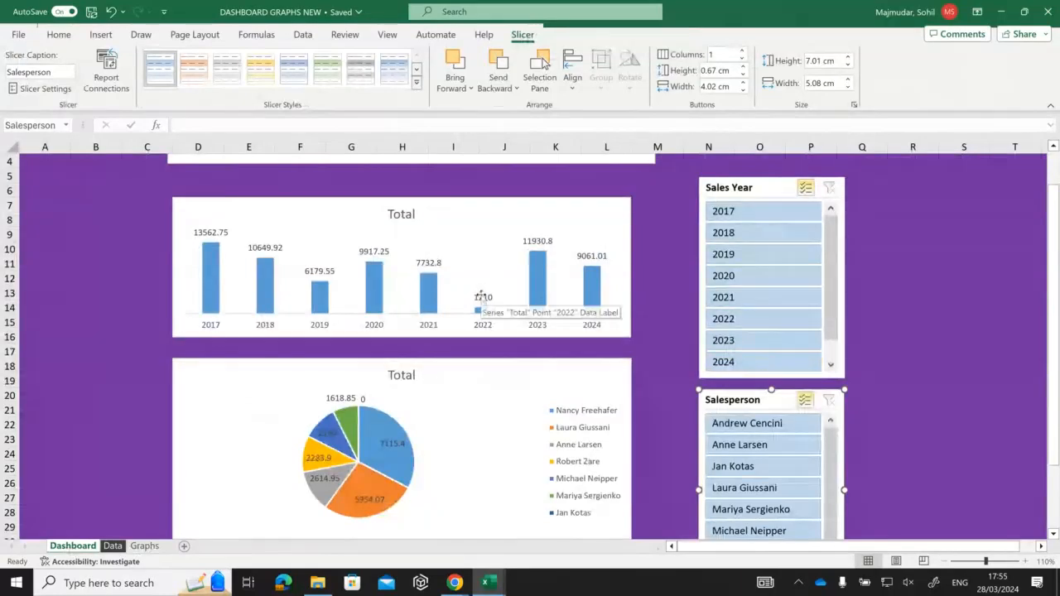
click(766, 235)
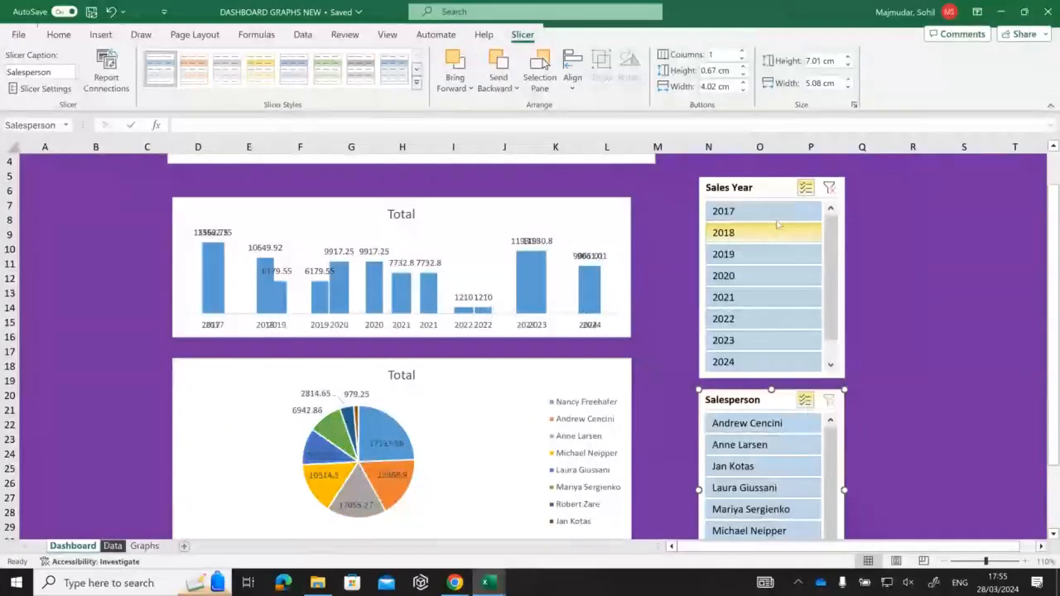
click(774, 320)
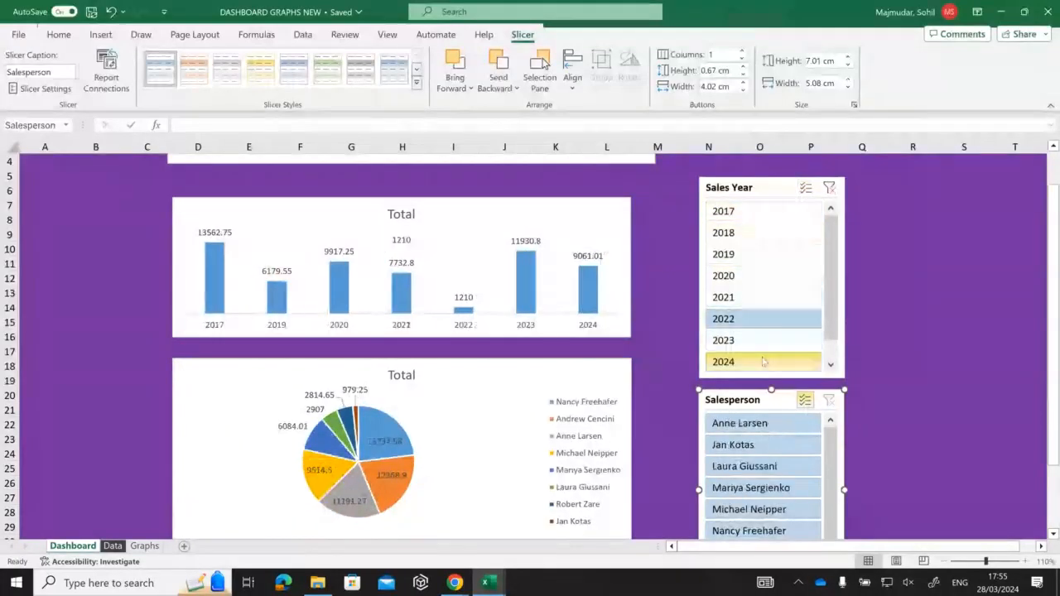
click(764, 362)
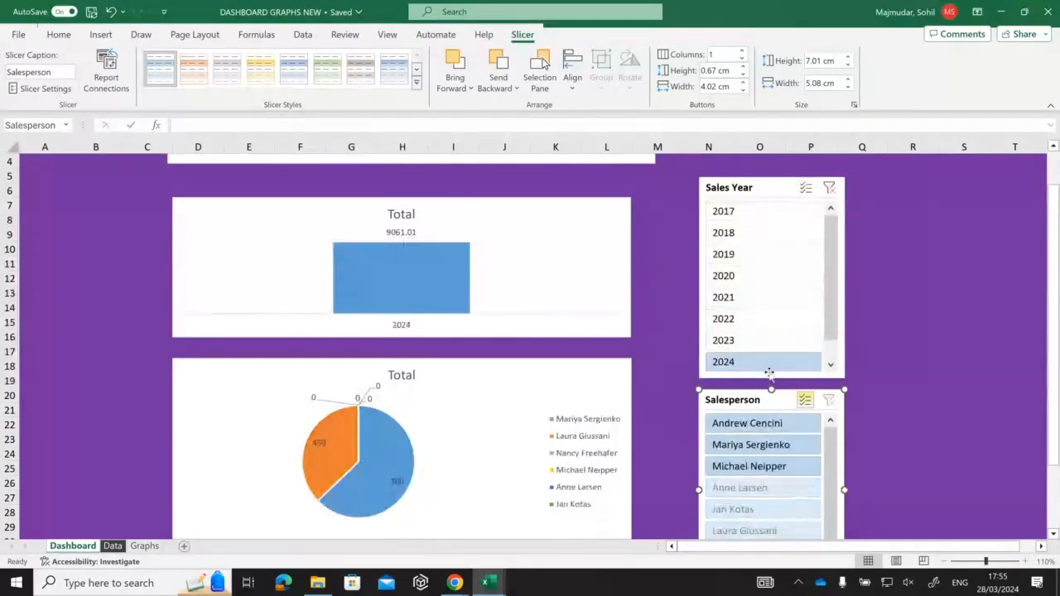
click(755, 318)
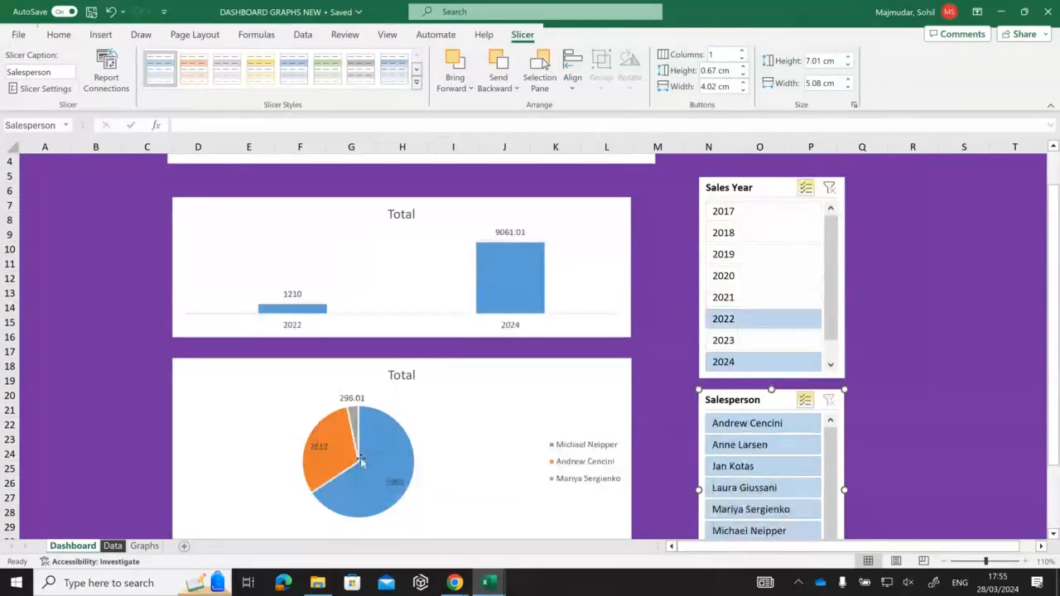
mouse_move(357, 479)
mouse_move(452, 584)
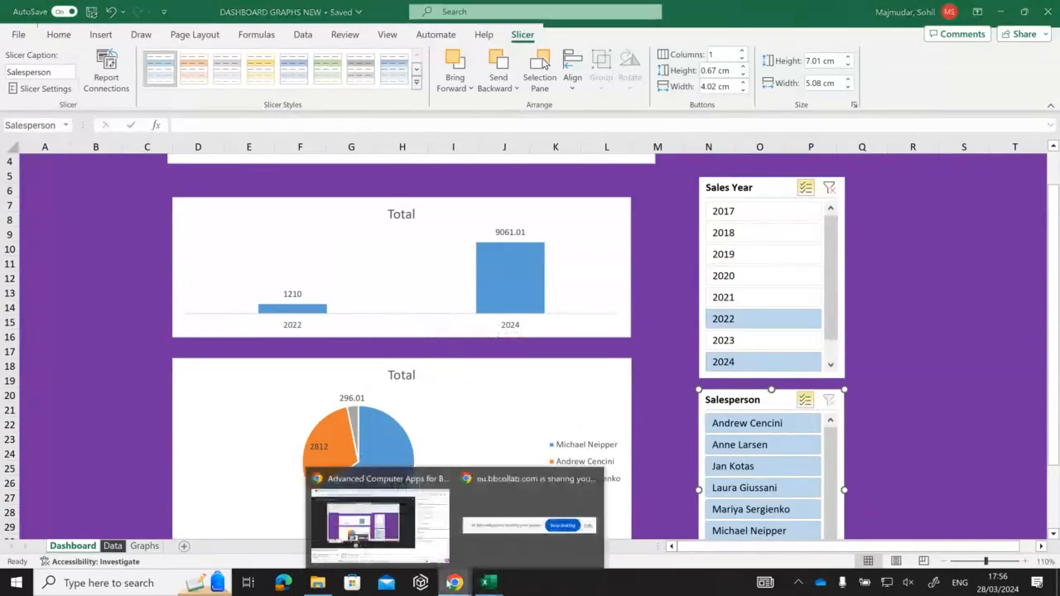